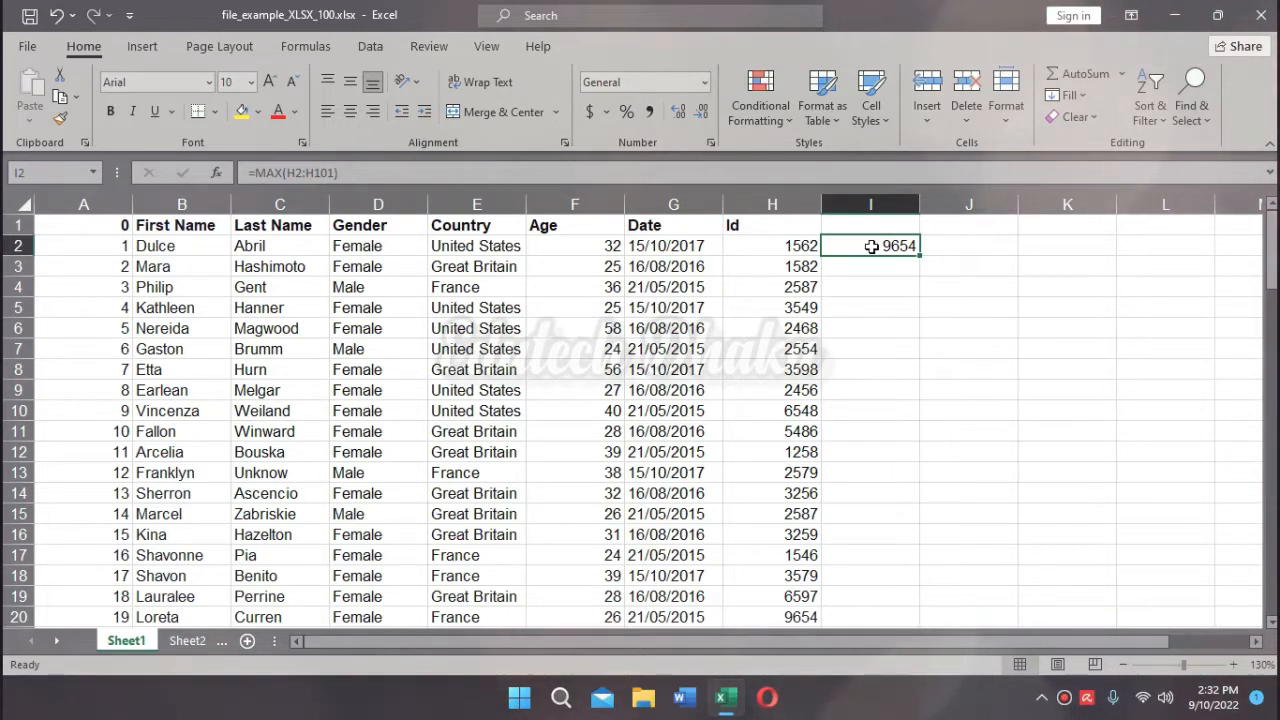
Step: Enter the formula =LARGE(H:H,2) in cell I2 to get the second-largest Id
text(=)
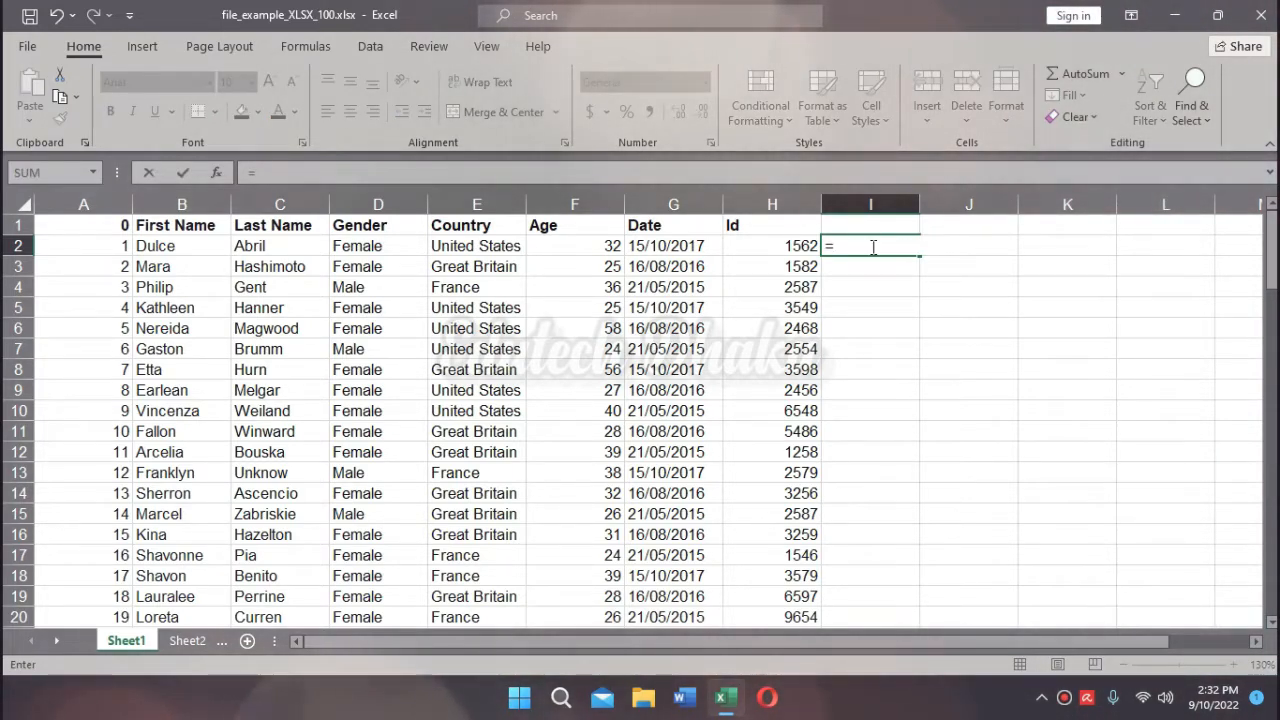
text(lar)
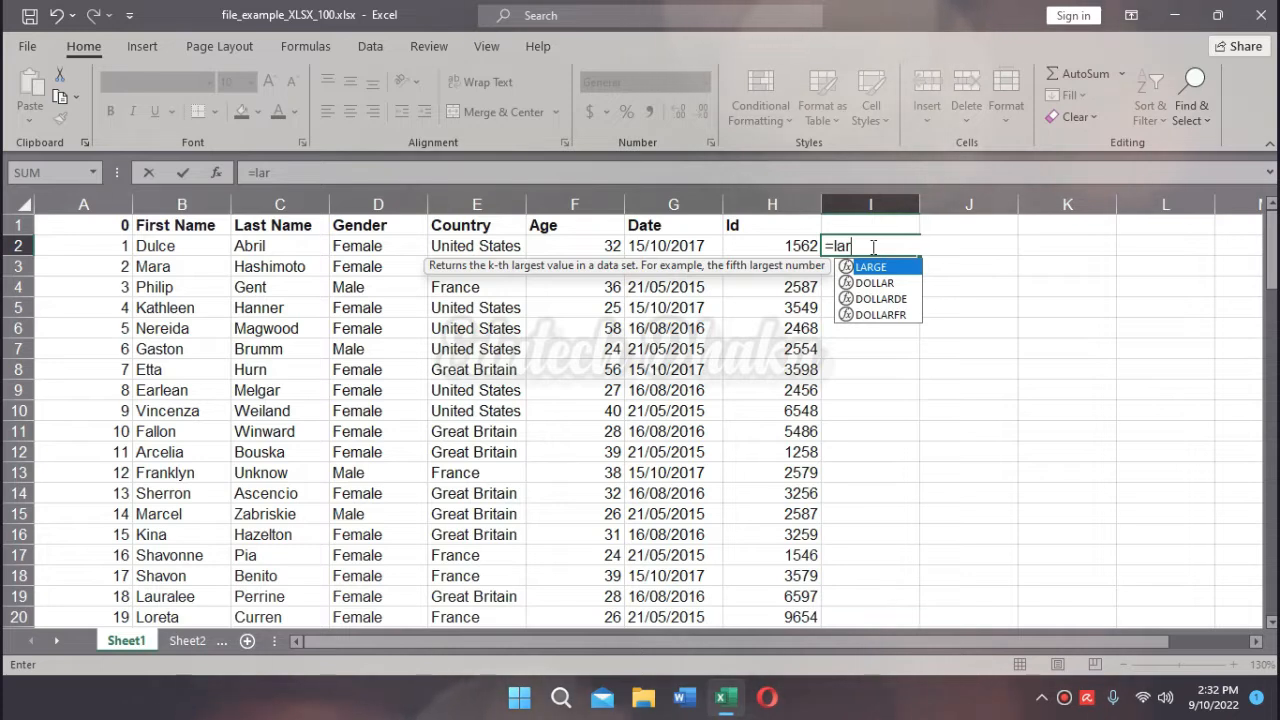
key(Tab)
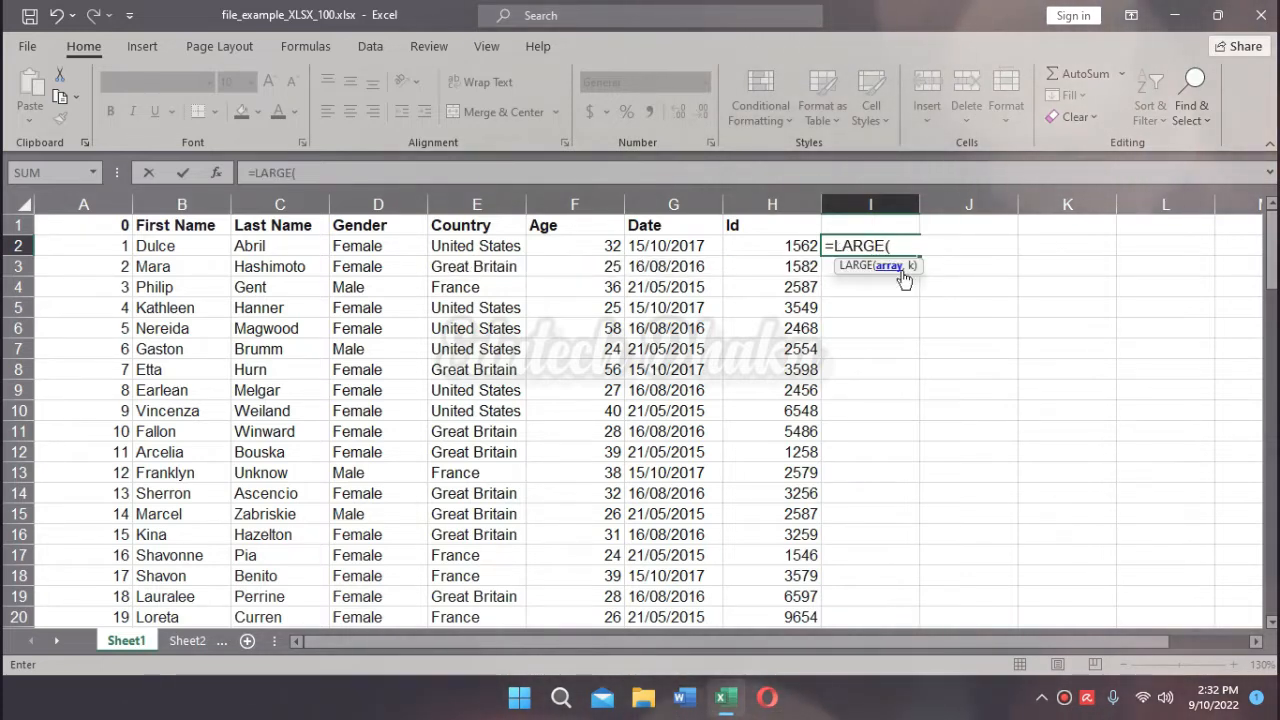
click(776, 204)
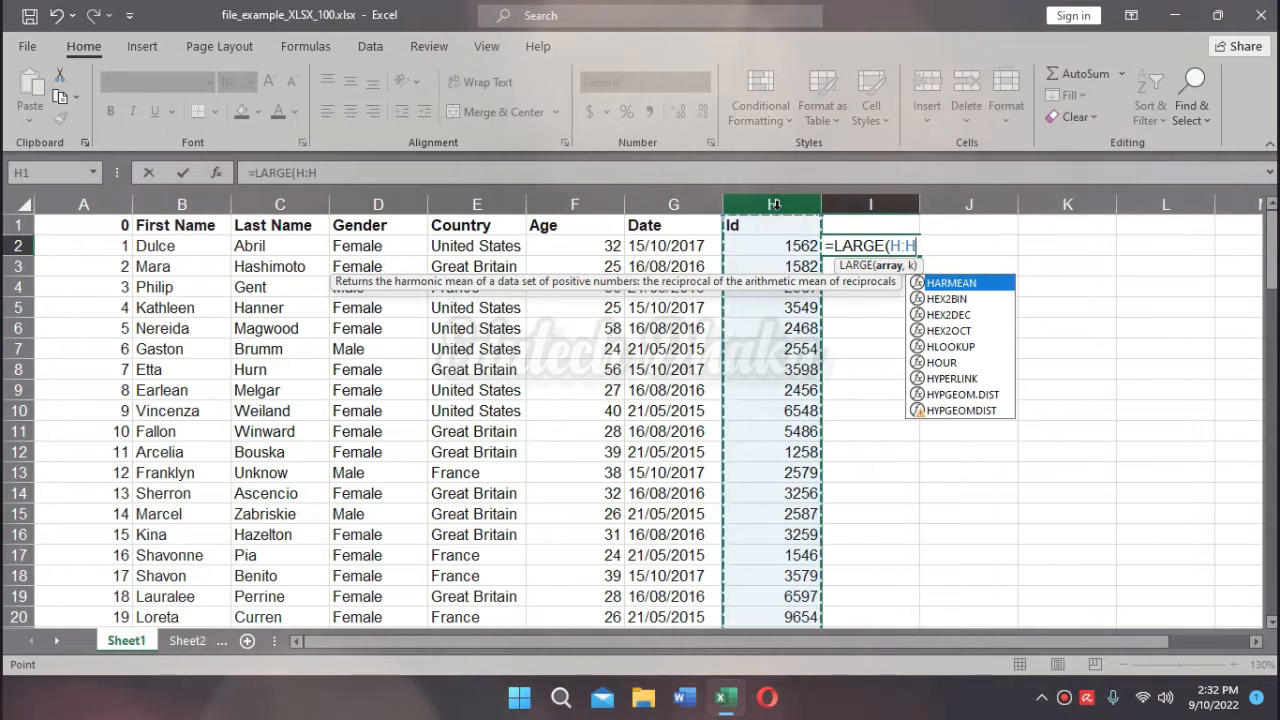
text(,)
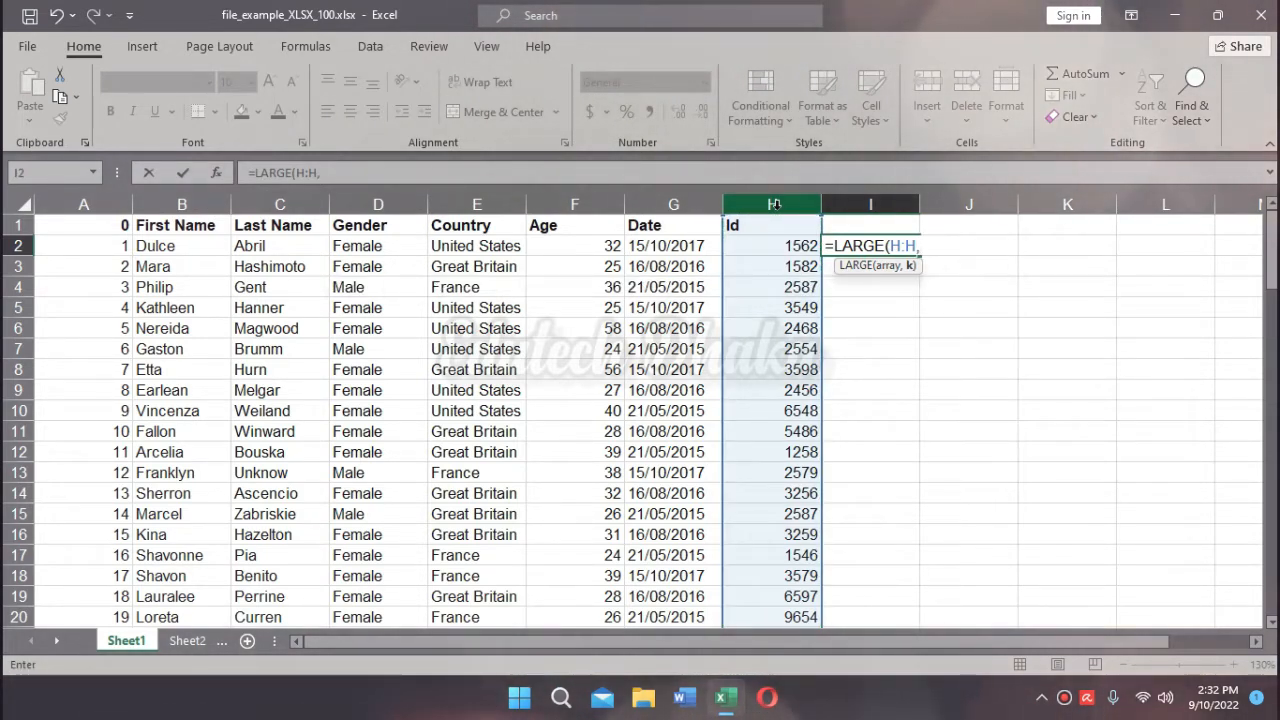
text(2)
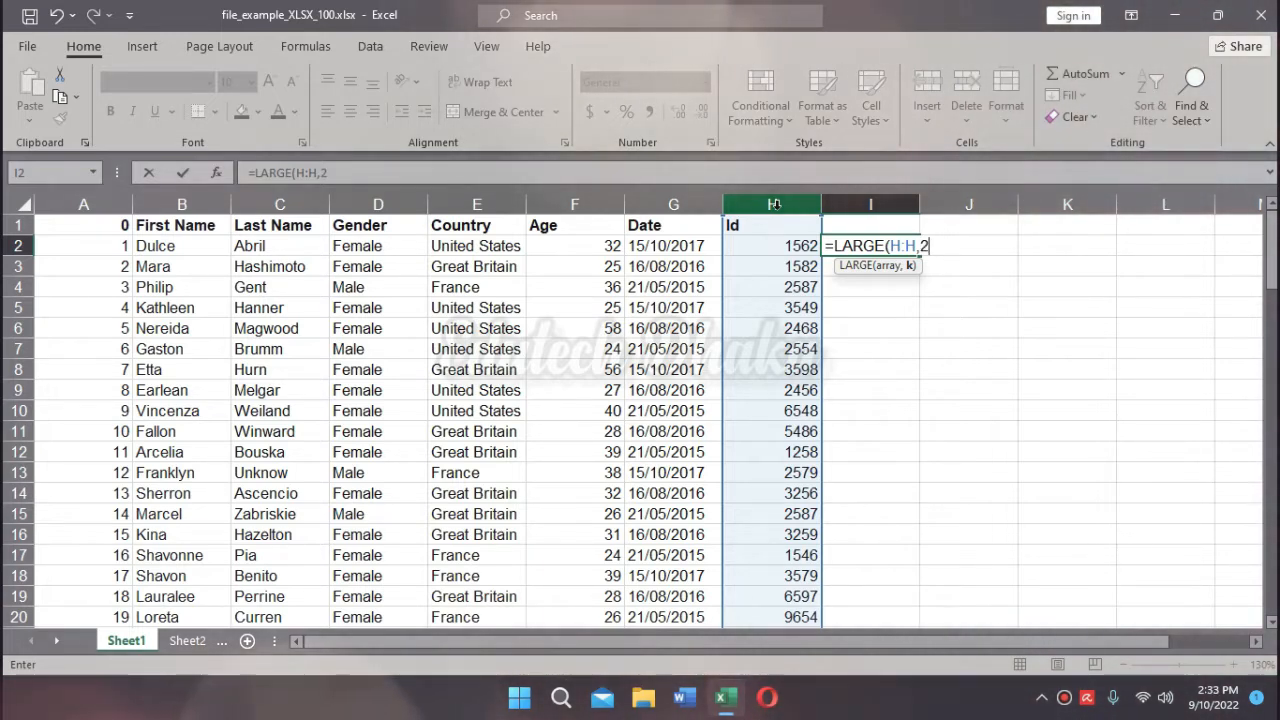
key(Return)
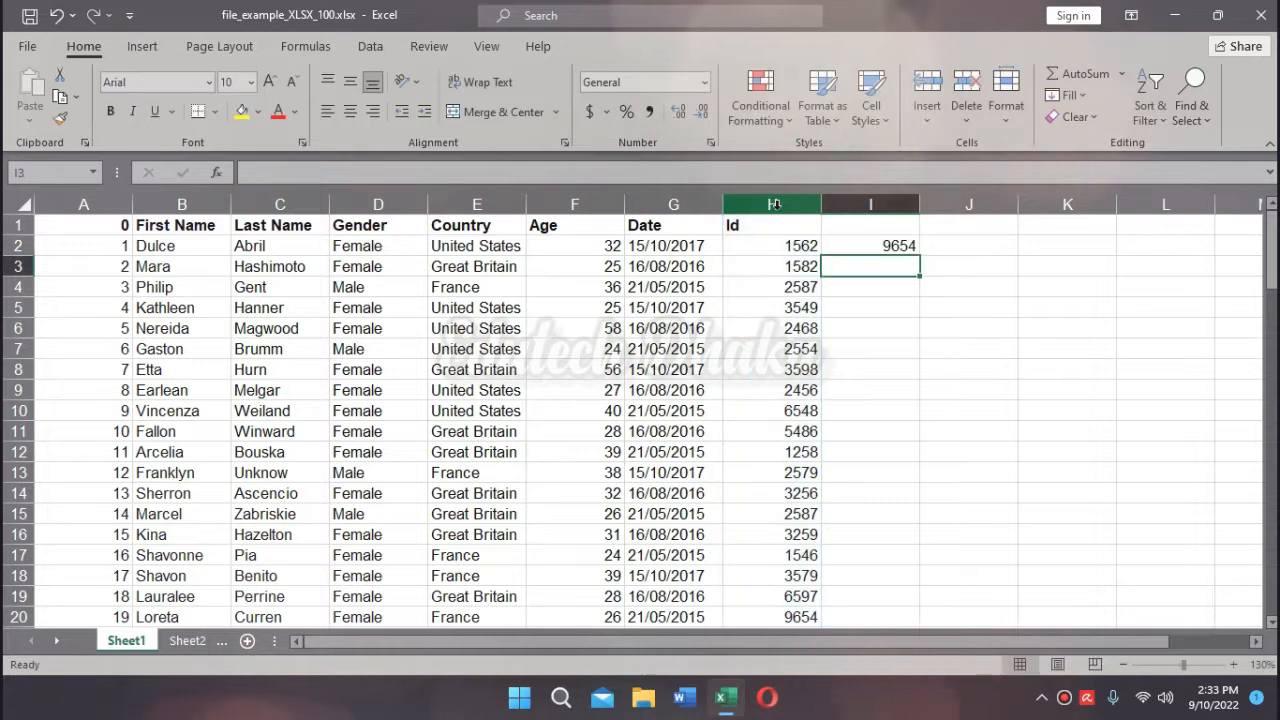
Step: Set the k argument of the LARGE formula in I2 to 1
click(867, 245)
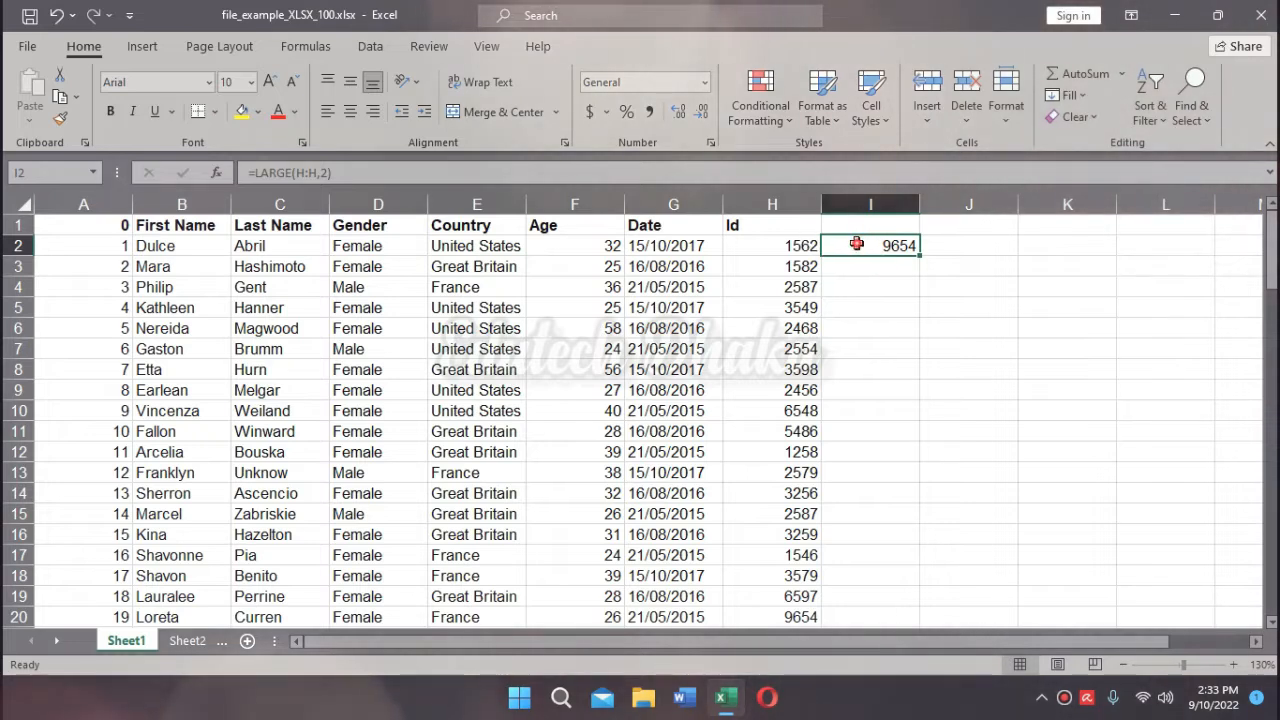
double_click(857, 245)
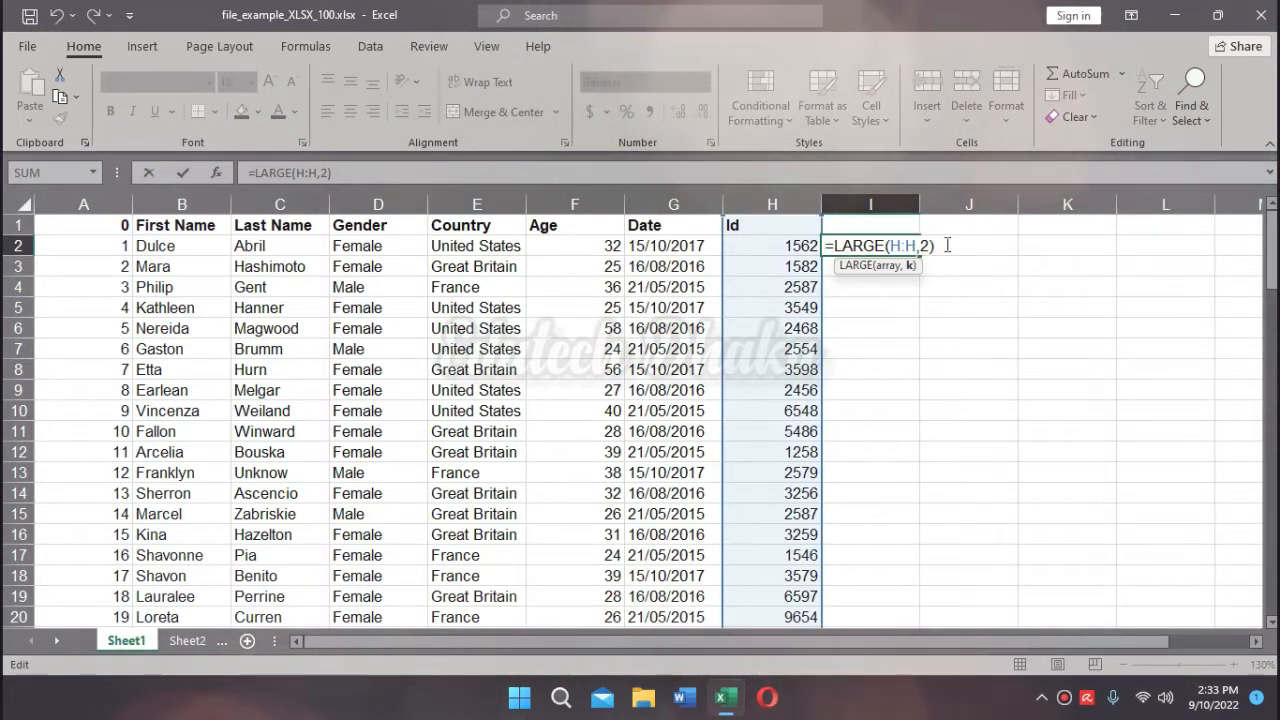
key(BackSpace)
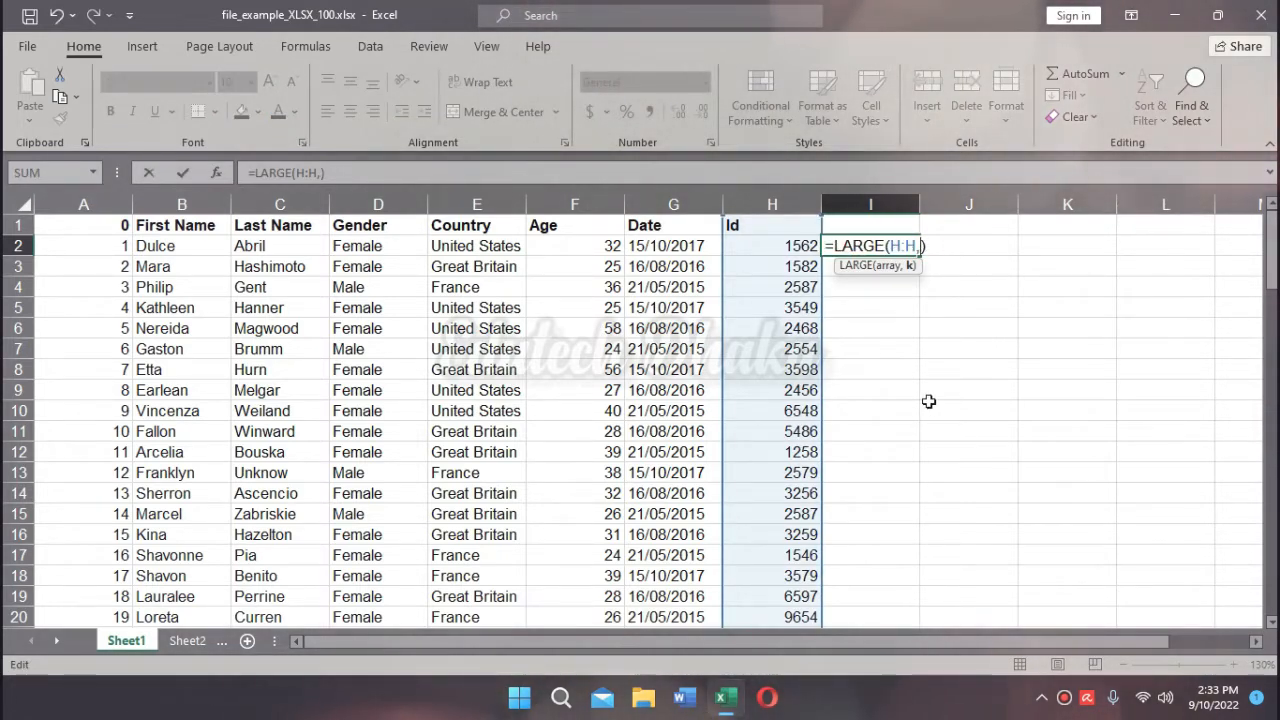
text(1)
key(Return)
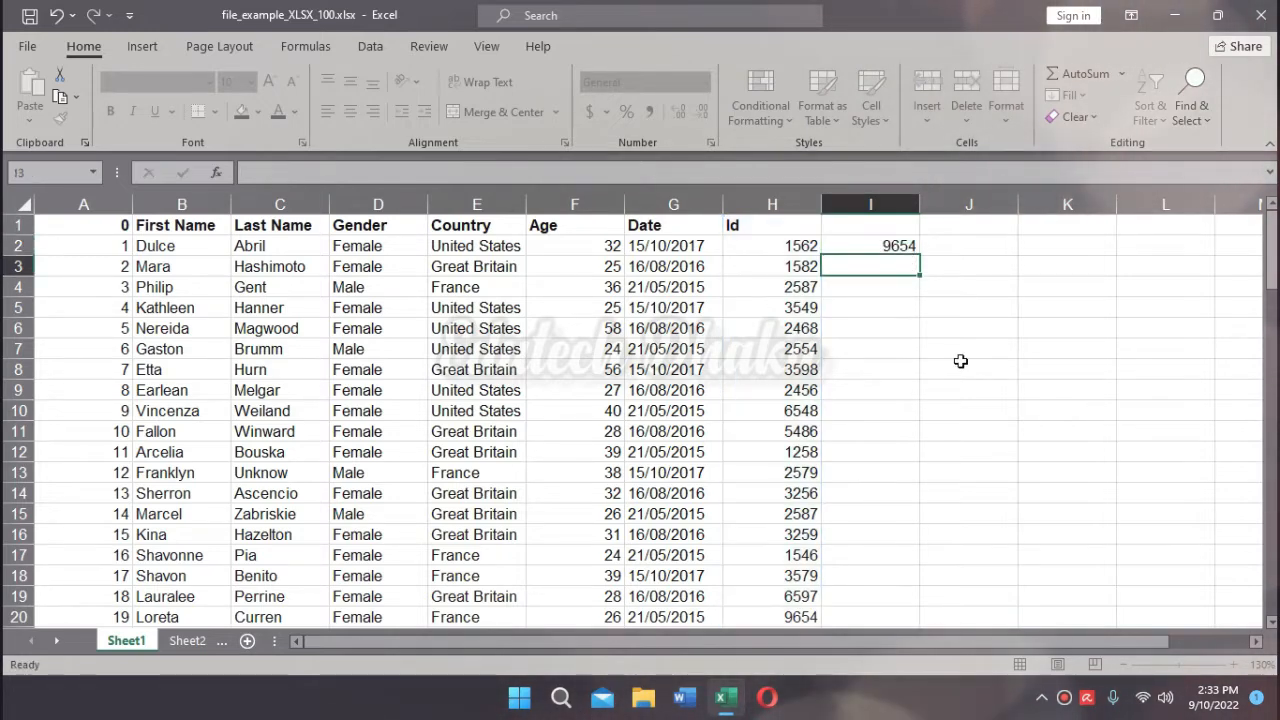
Step: Edit the LARGE formula in I2 so that it returns the 5th largest value of column H
scroll(939, 332, up, 2)
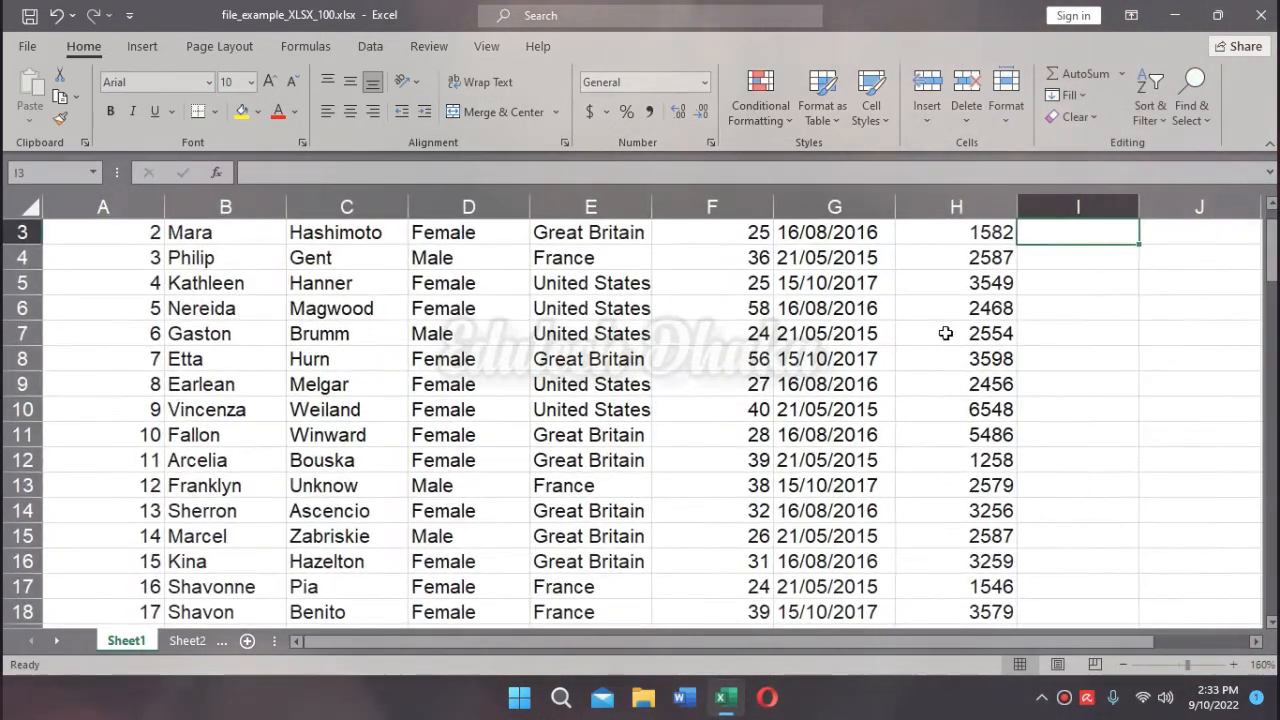
drag(1038, 644, 1128, 642)
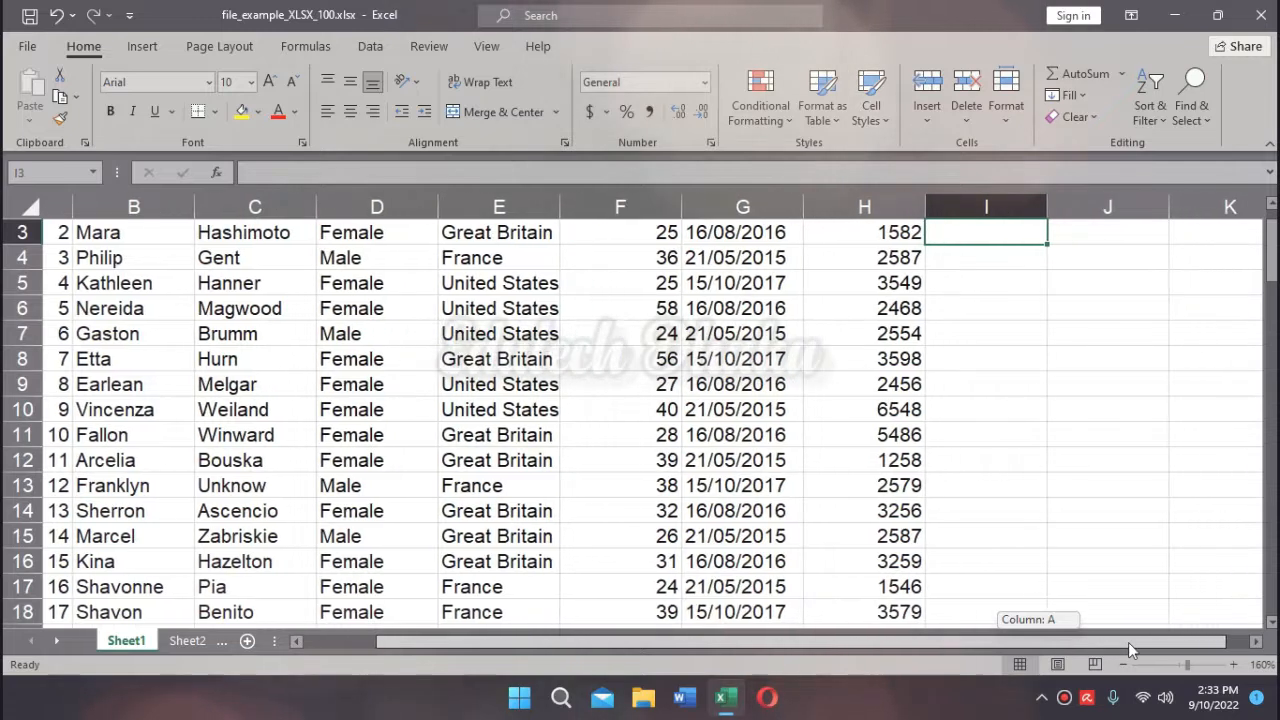
scroll(1006, 463, up, 1)
click(980, 258)
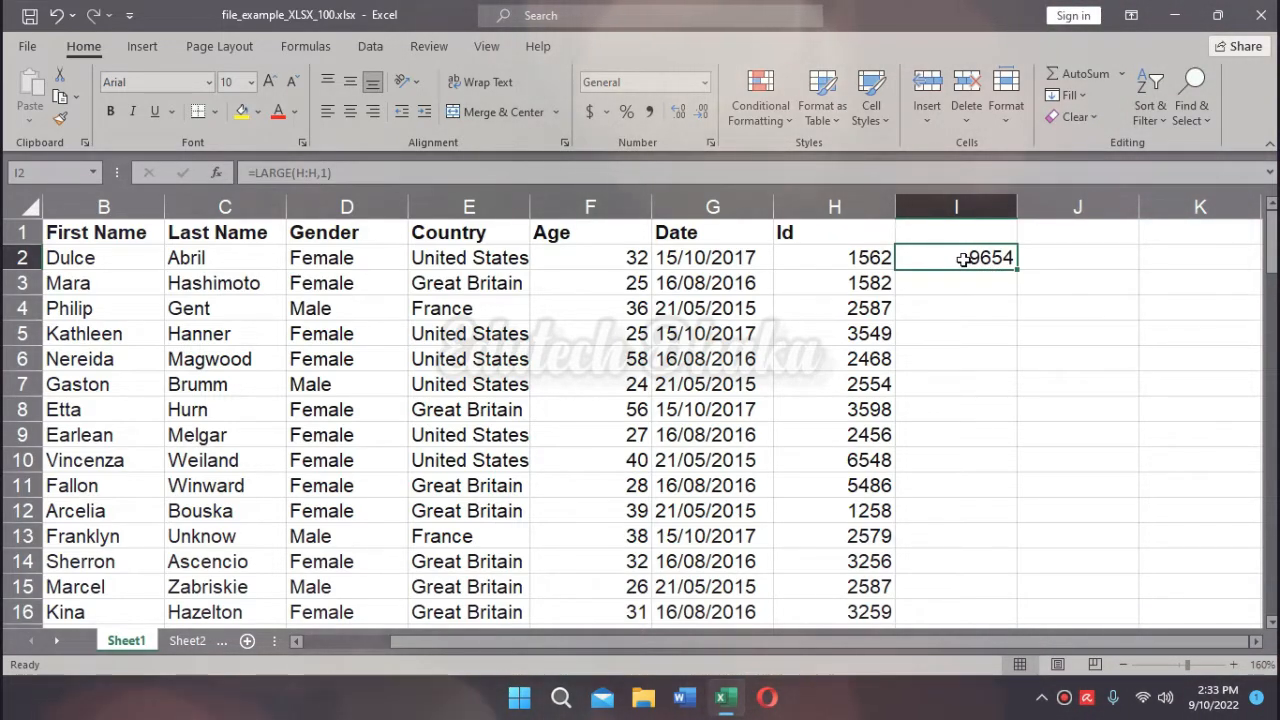
double_click(962, 258)
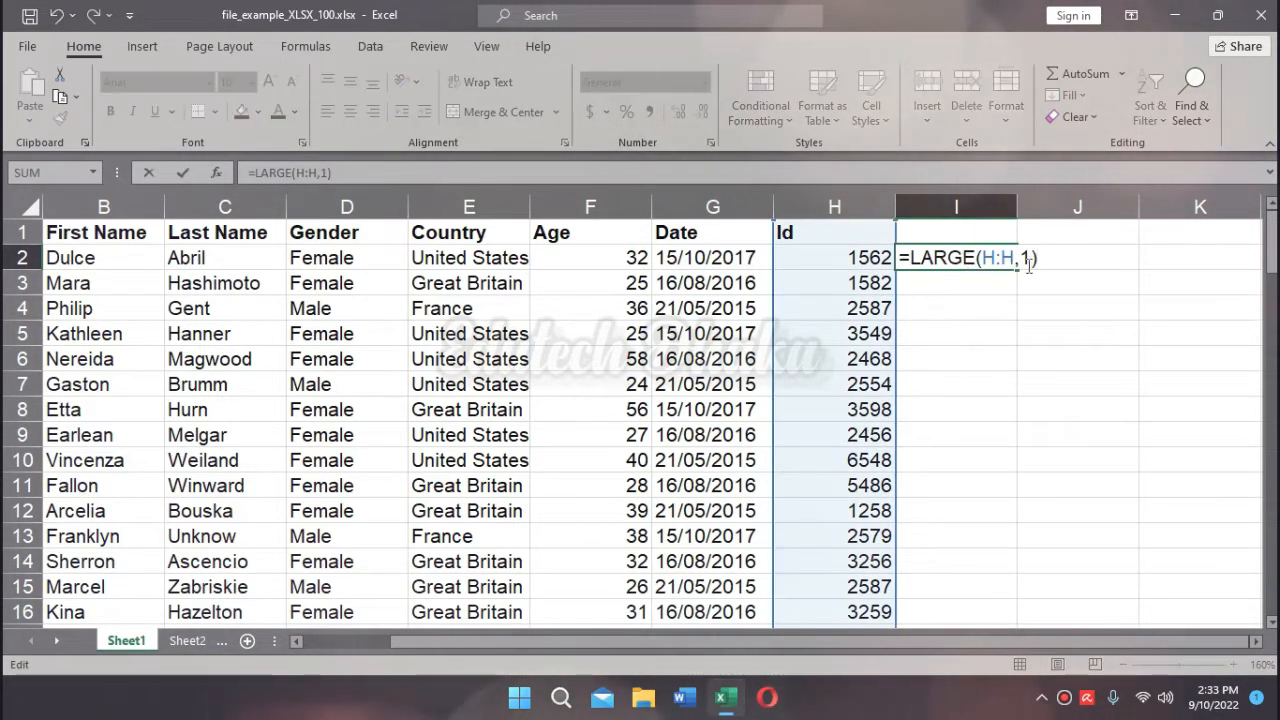
key(BackSpace)
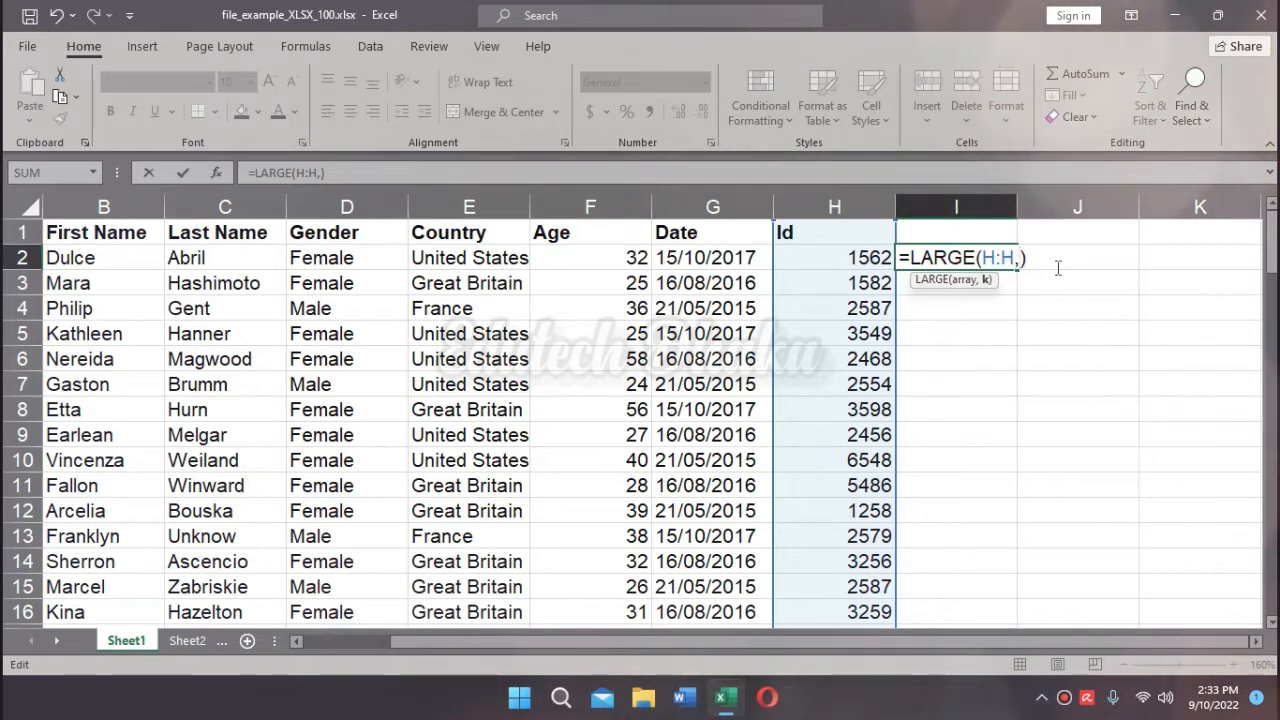
key(Return)
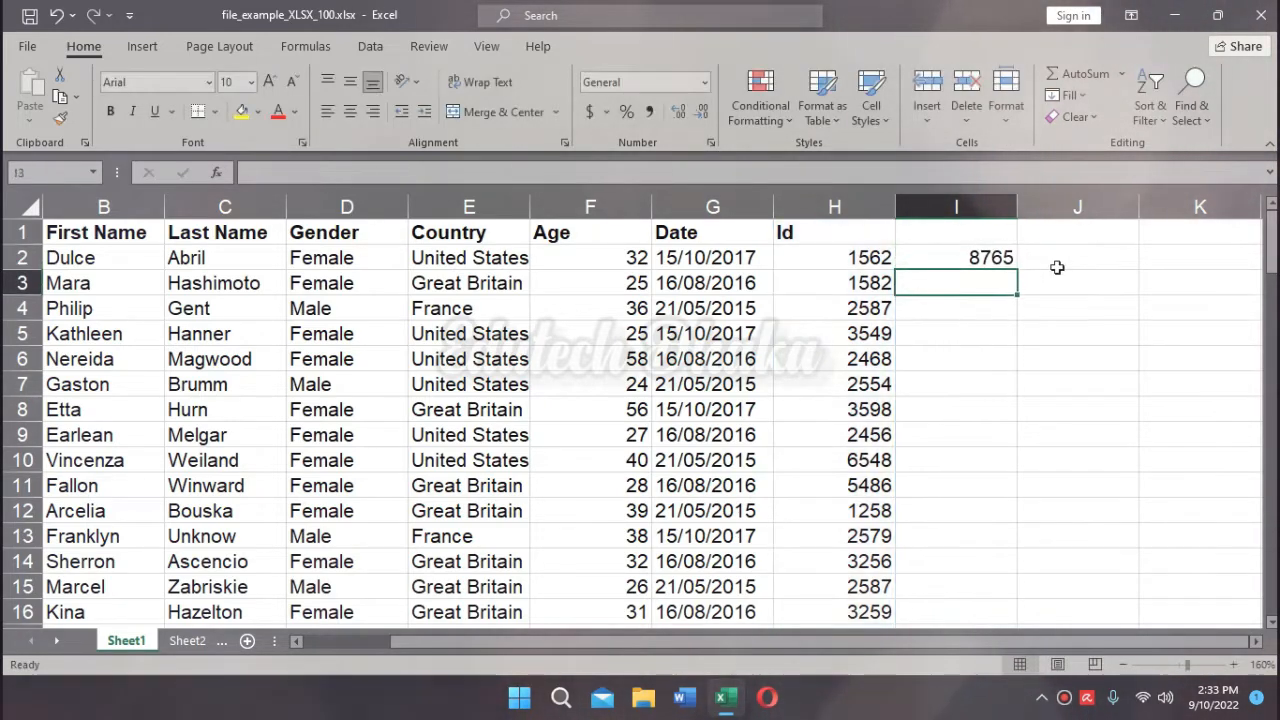
Step: Change the formula in I2 to =LARGE(H:H,10)
click(975, 258)
key(F2)
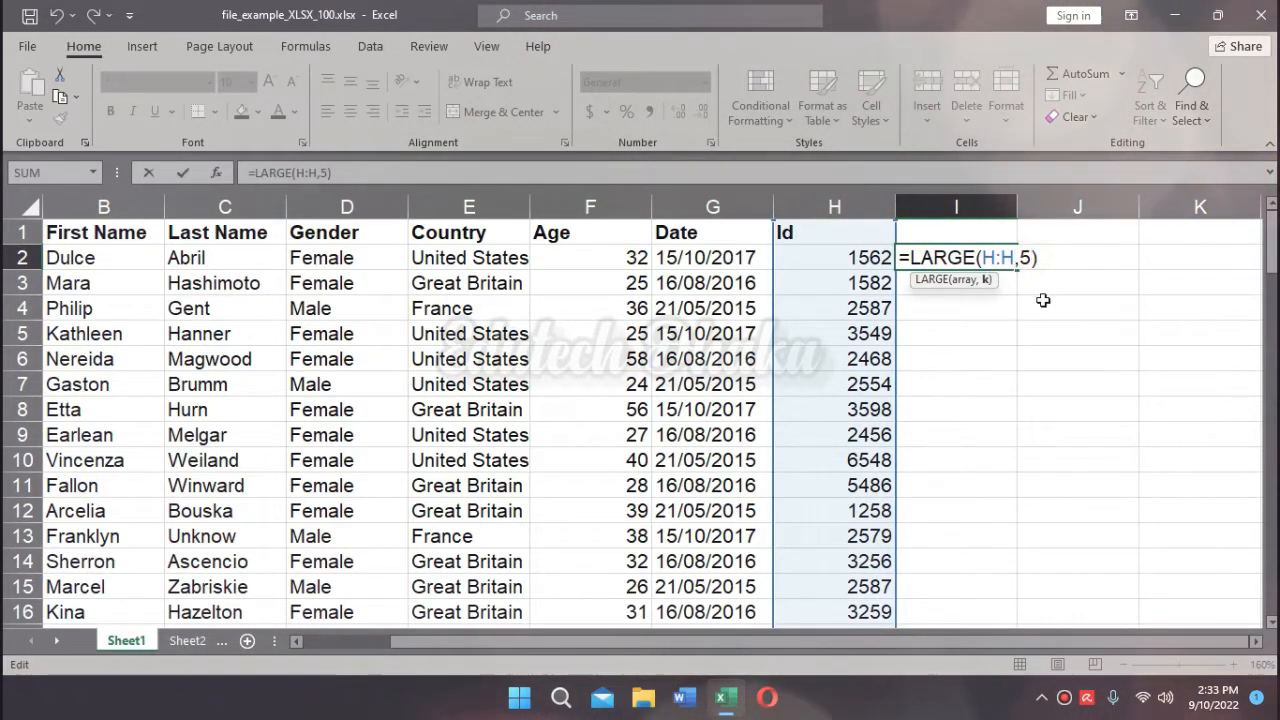
key(BackSpace)
text(10)
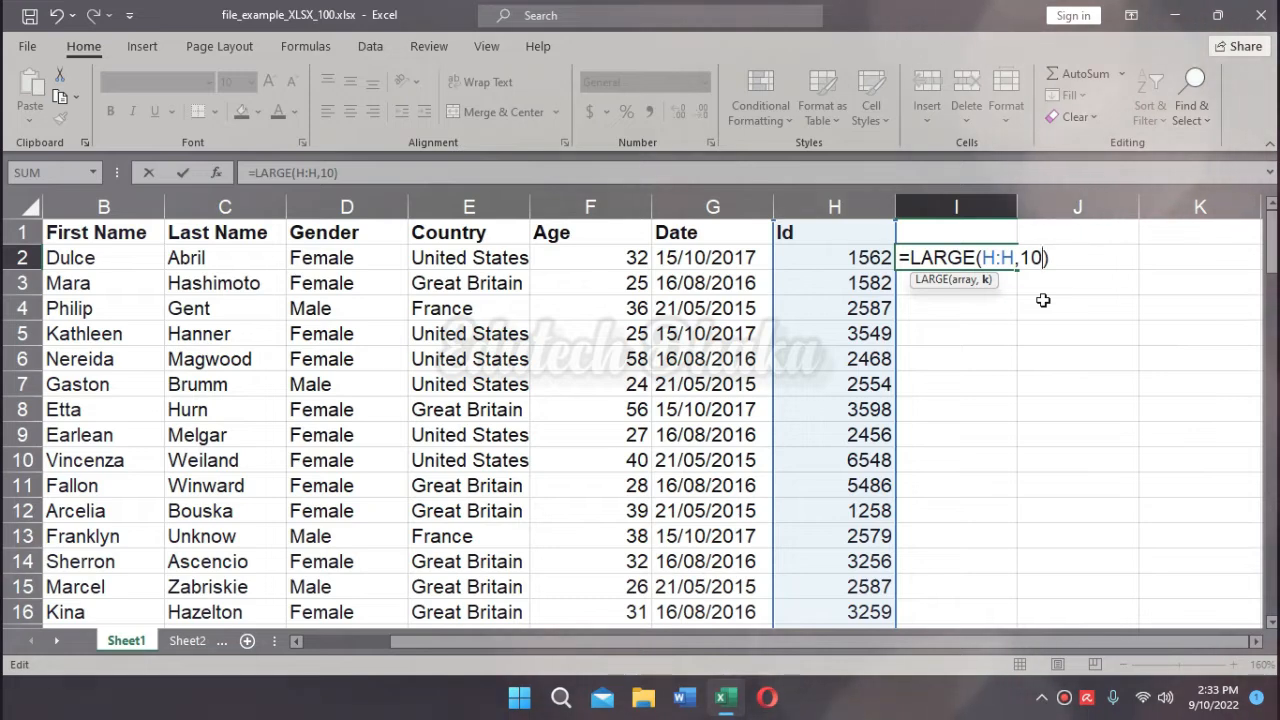
key(Return)
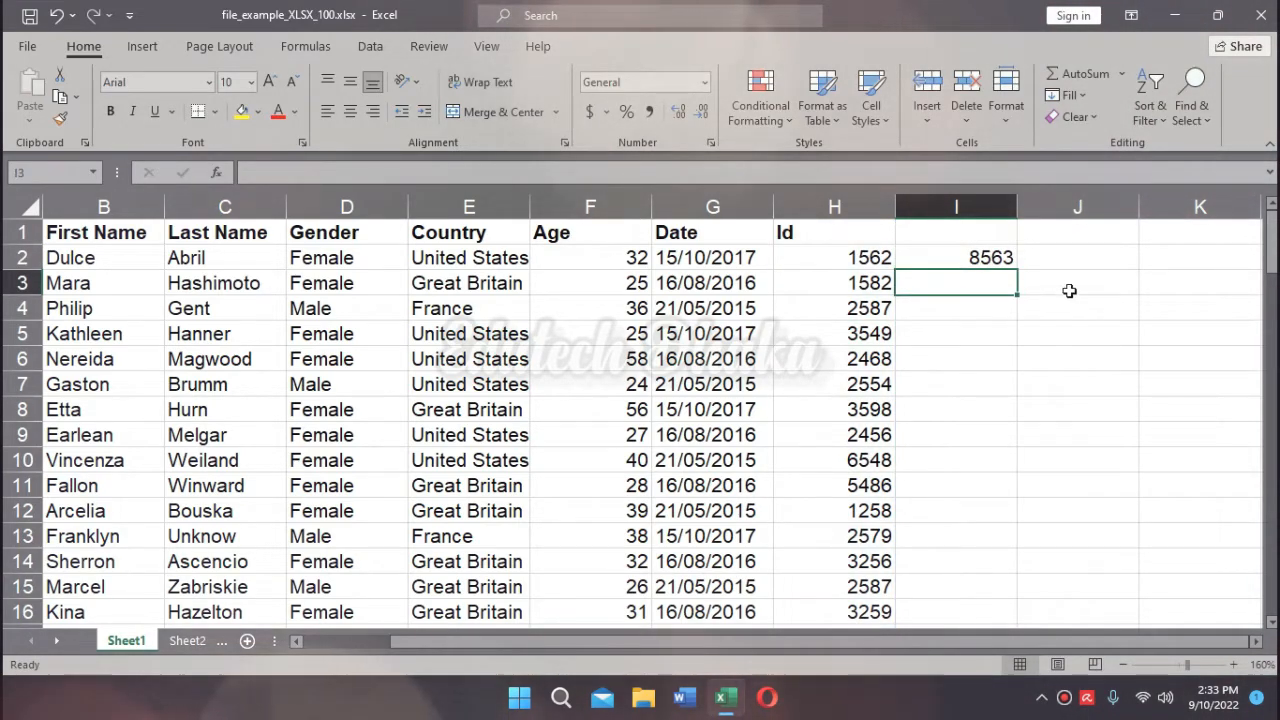
Step: Clear cell I2 and sort the whole data range by the Id column from largest to smallest, expanding the selection
click(982, 257)
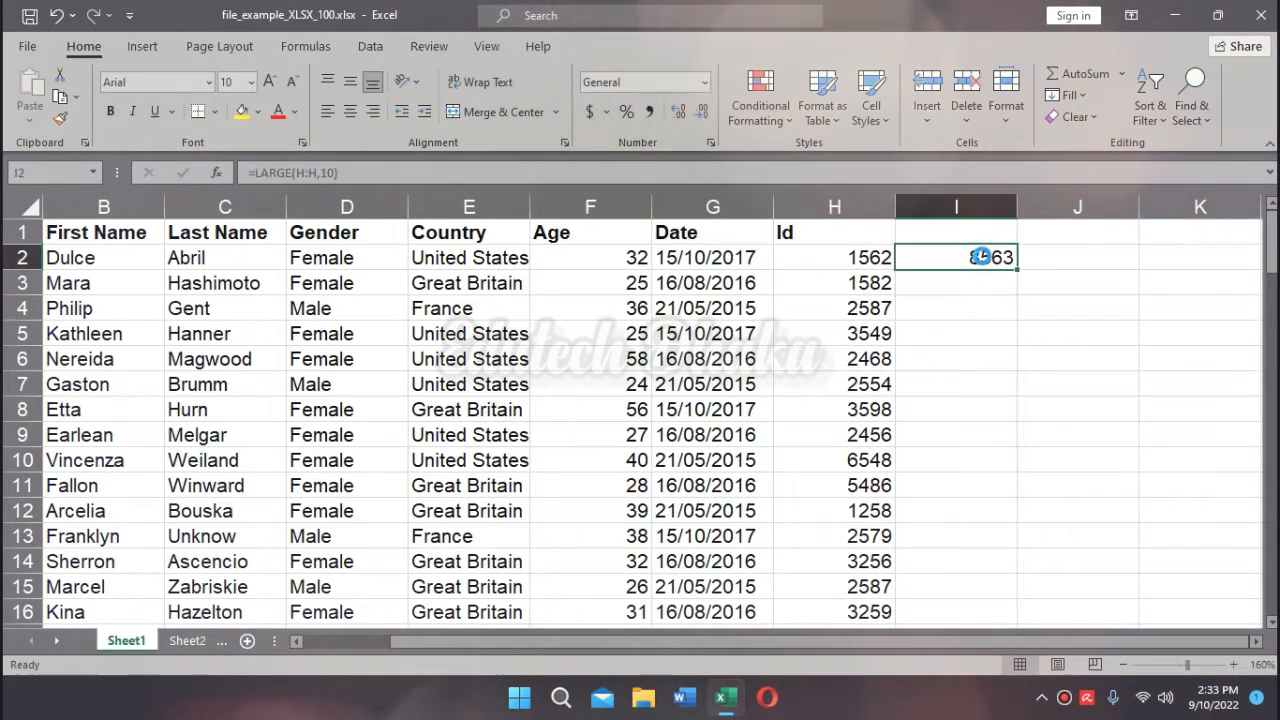
click(834, 206)
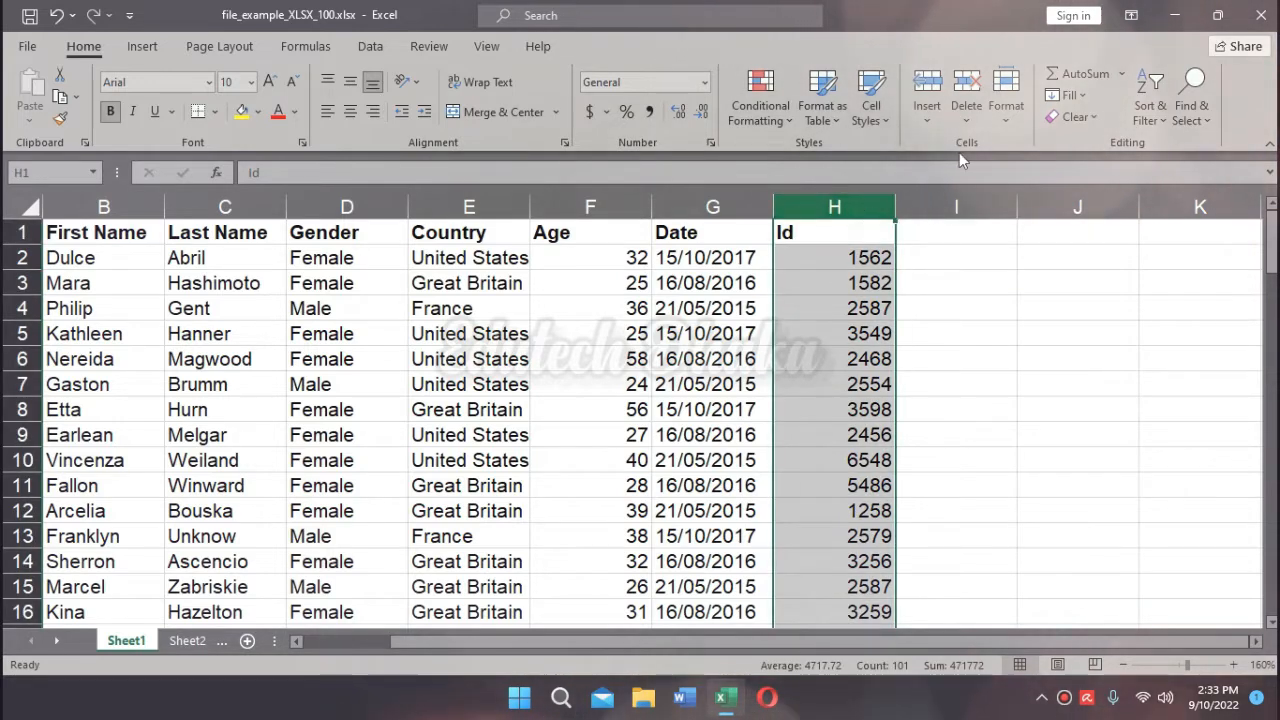
click(1159, 118)
click(1191, 169)
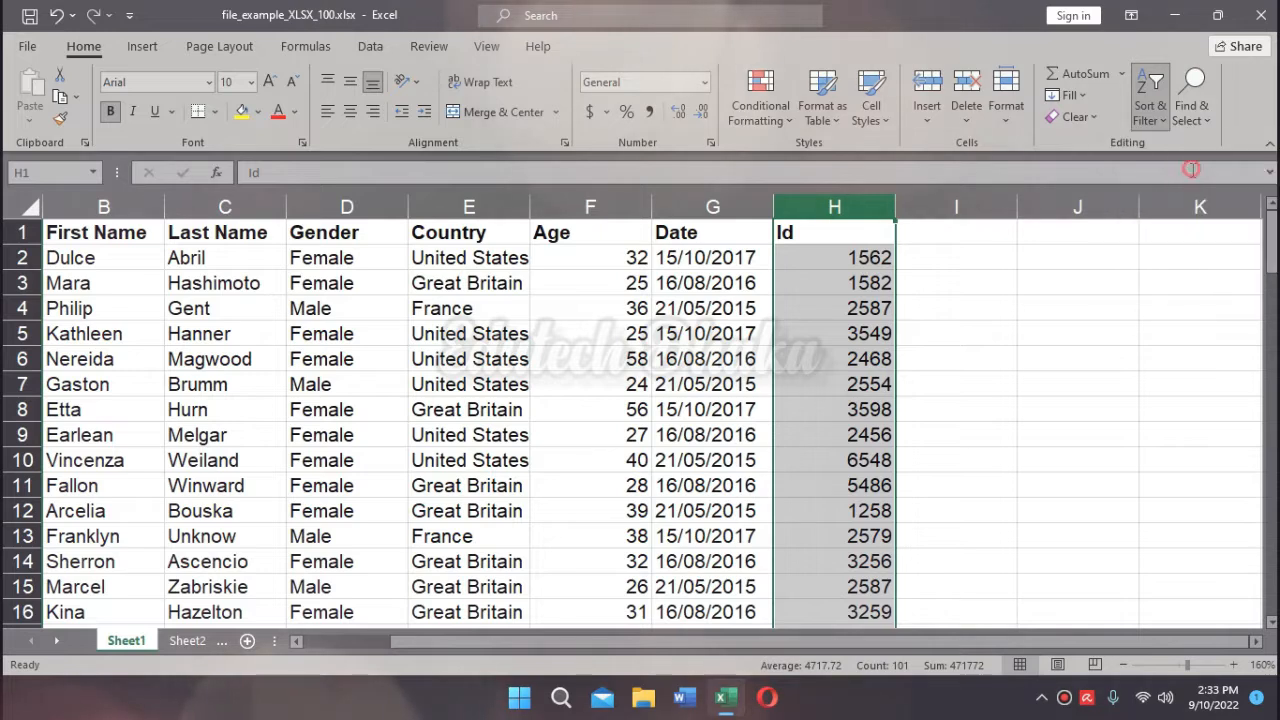
click(514, 517)
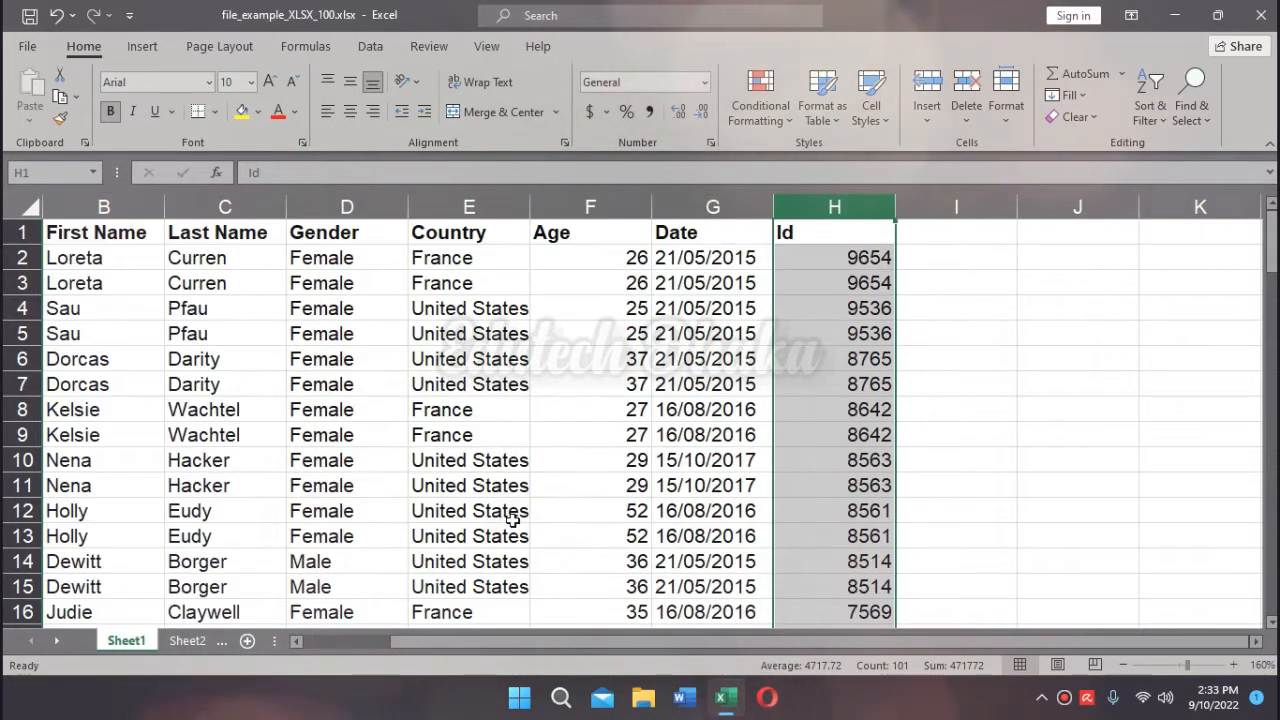
Step: Change the duplicate of the highest Id, in cell H3, to 9653
click(870, 258)
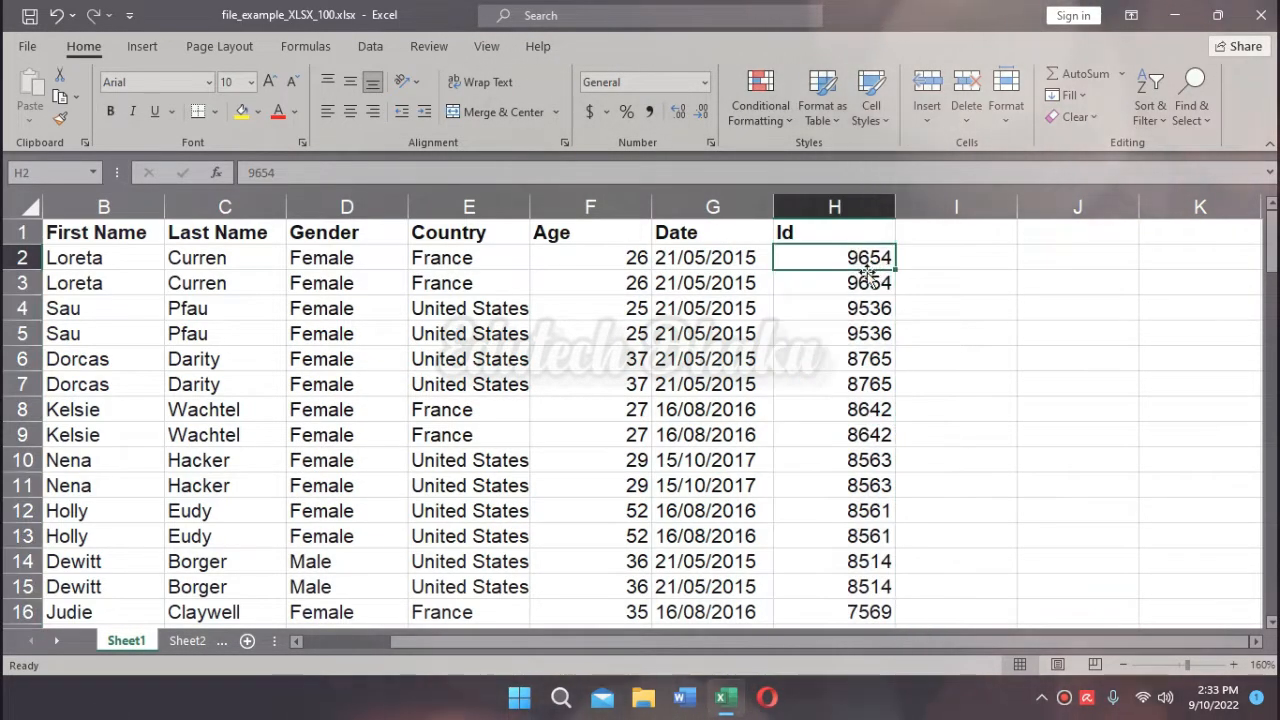
click(884, 283)
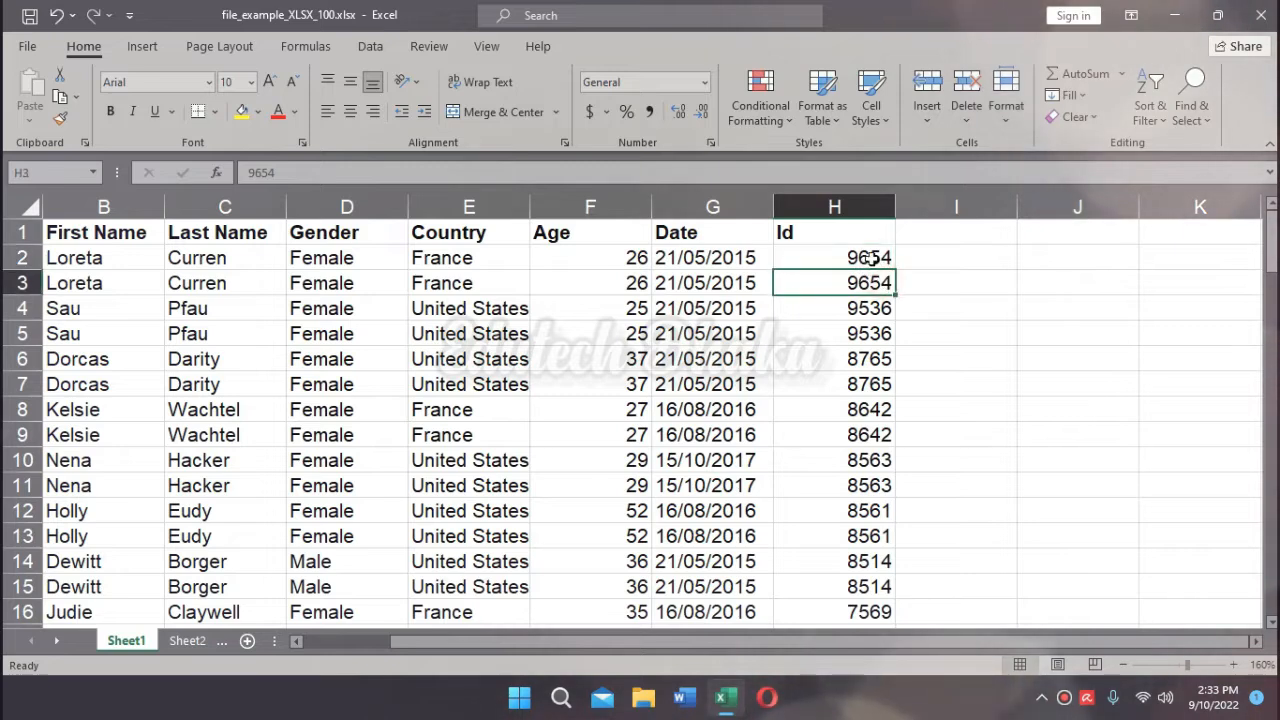
click(862, 257)
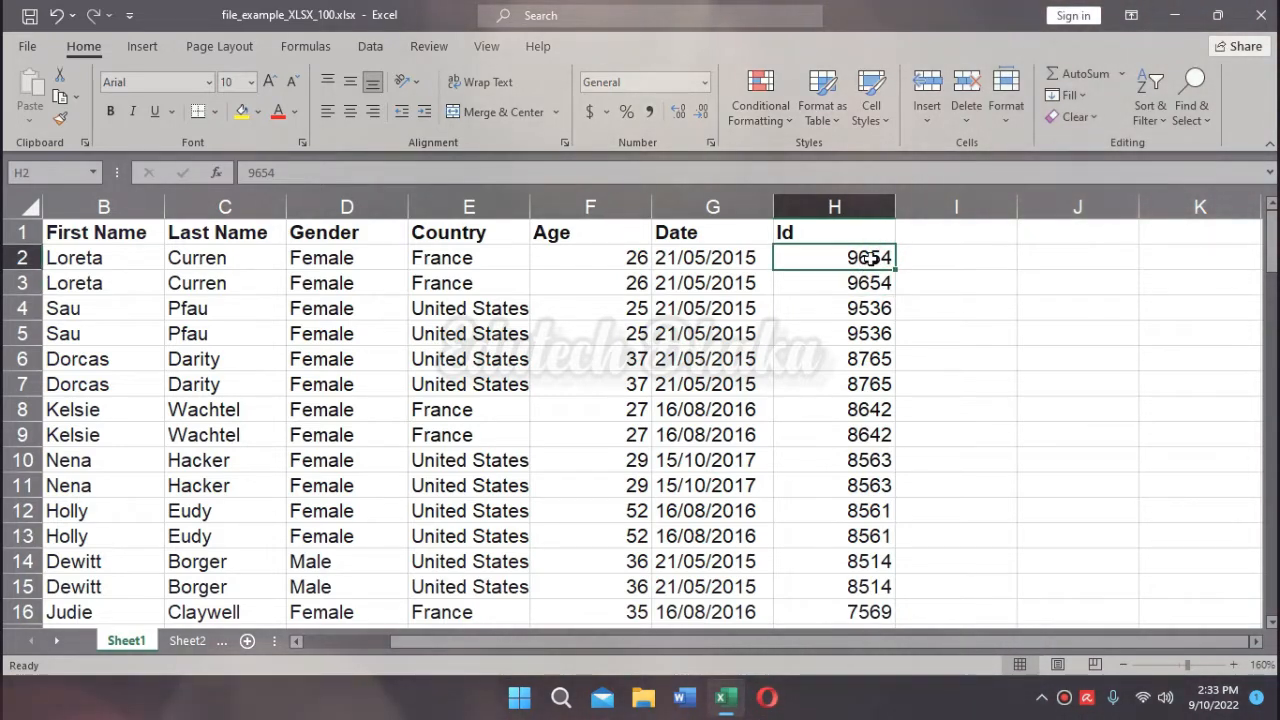
click(869, 285)
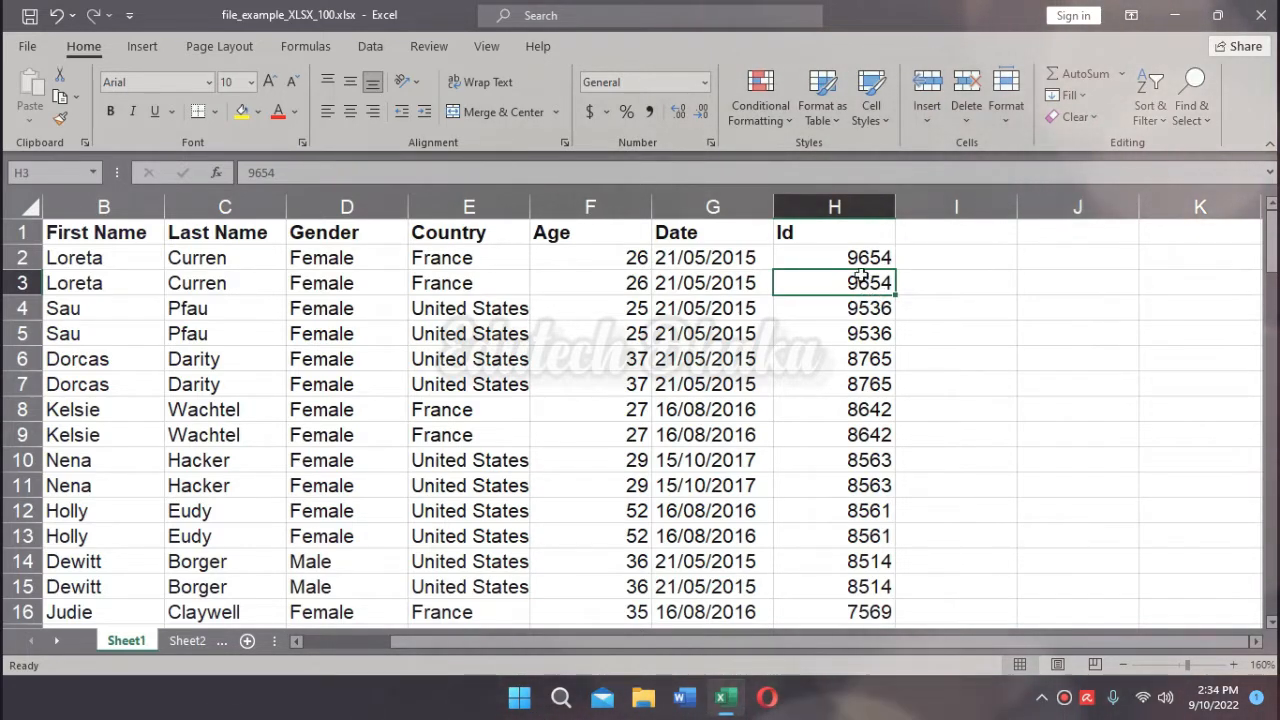
double_click(884, 284)
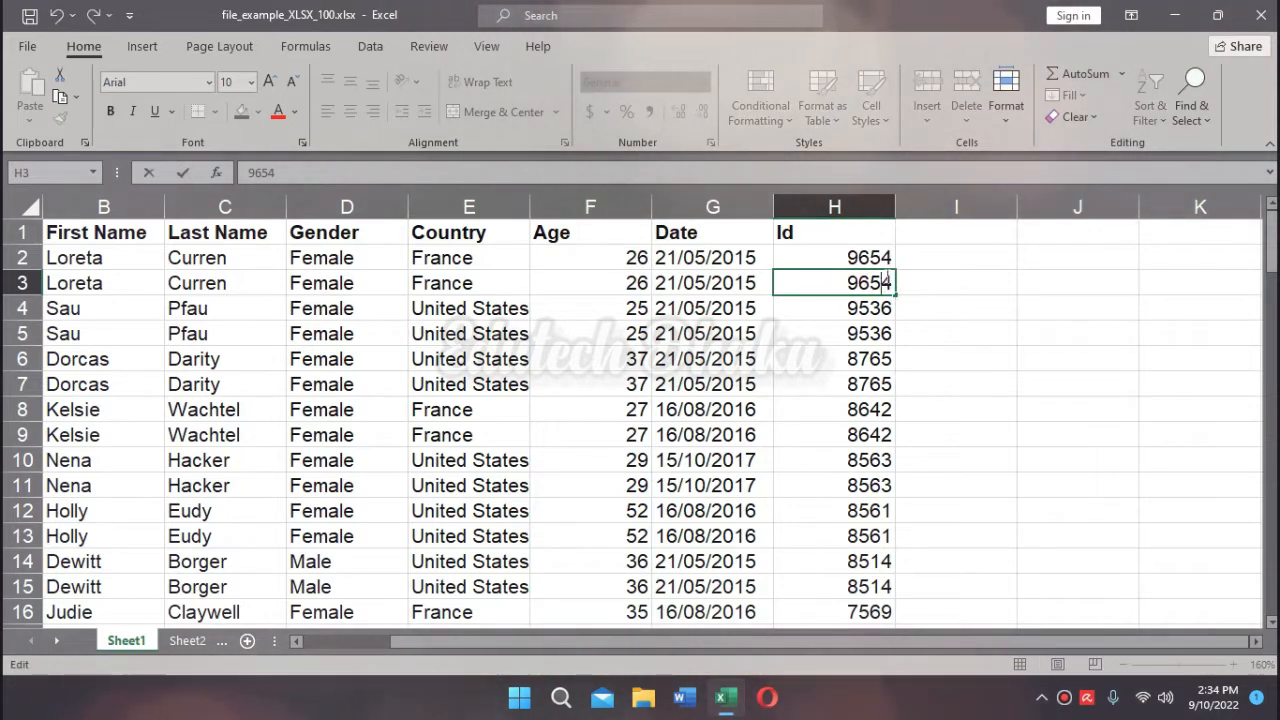
key(BackSpace)
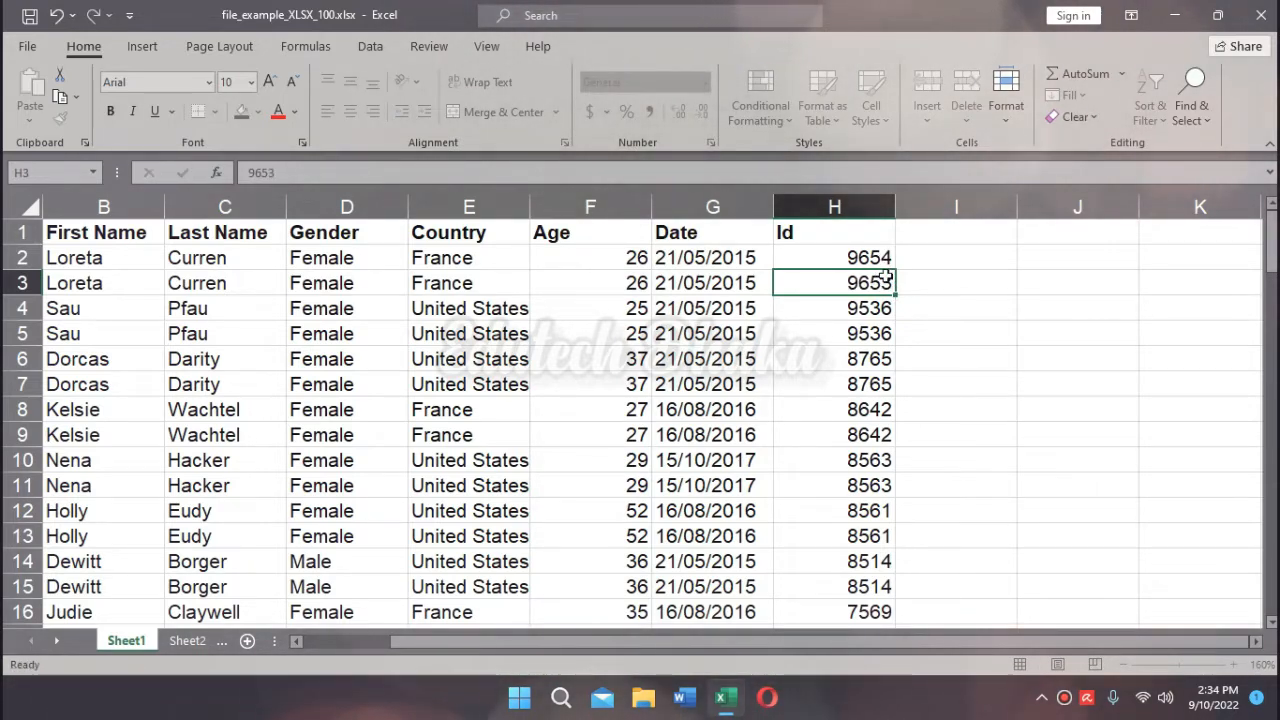
key(Return)
Step: Select cell I2 and look through the sorted Id values down to the end of the data
click(938, 253)
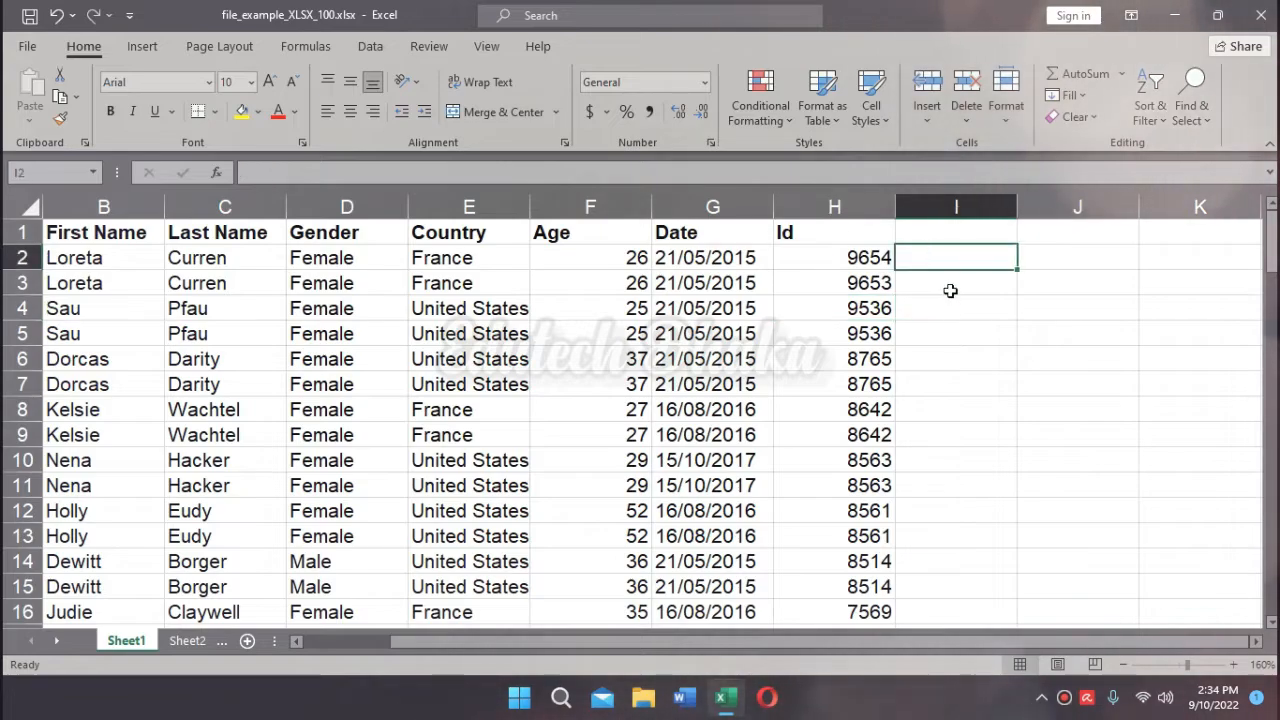
scroll(950, 290, down, 20)
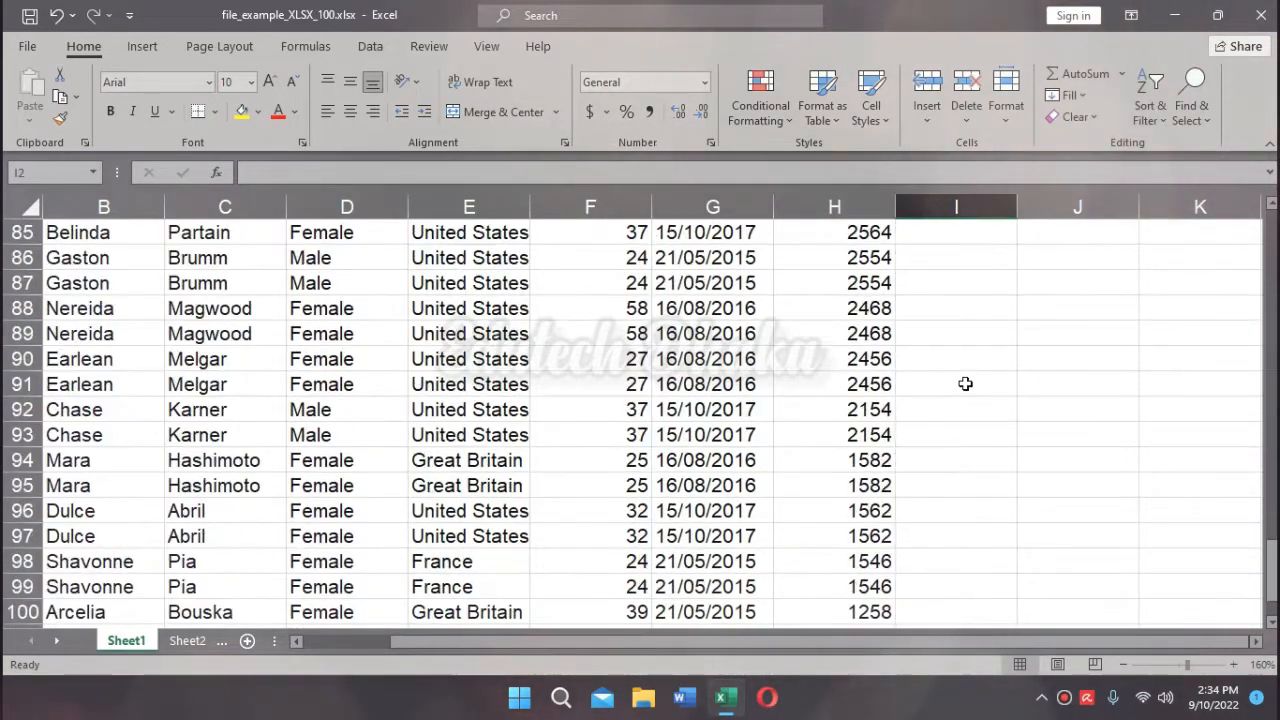
scroll(965, 384, down, 4)
scroll(963, 385, up, 20)
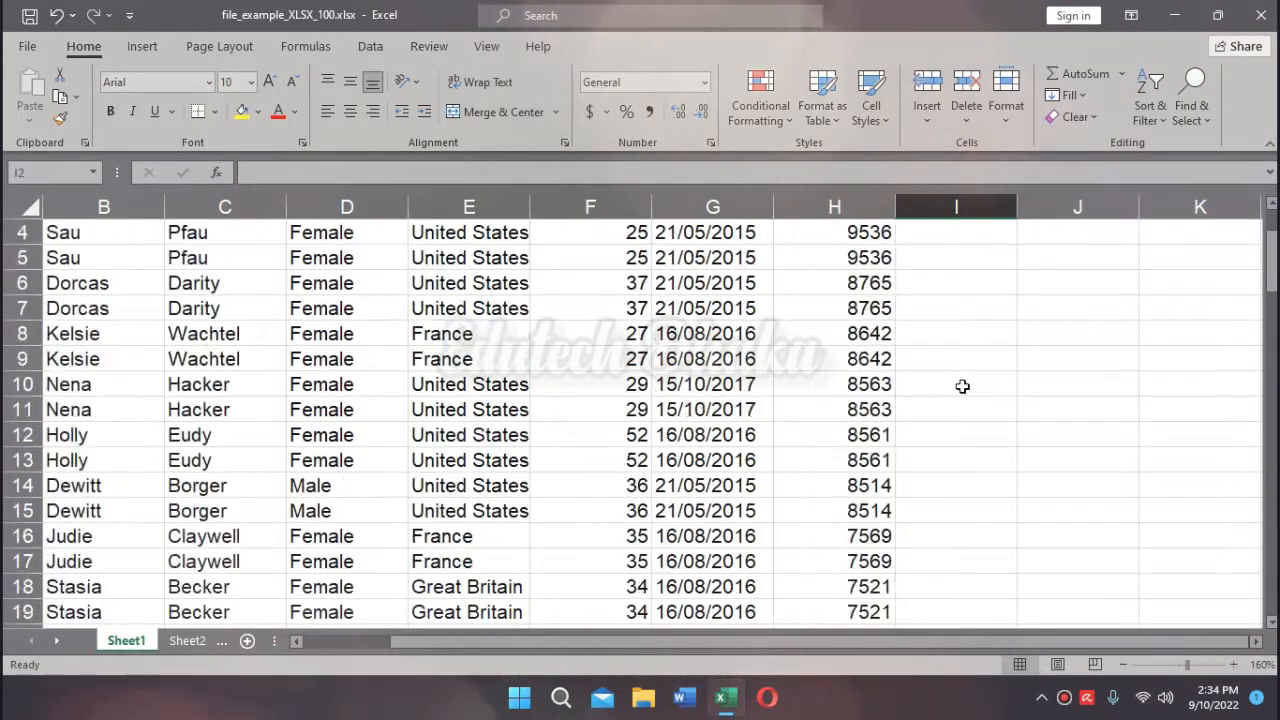
scroll(962, 386, up, 1)
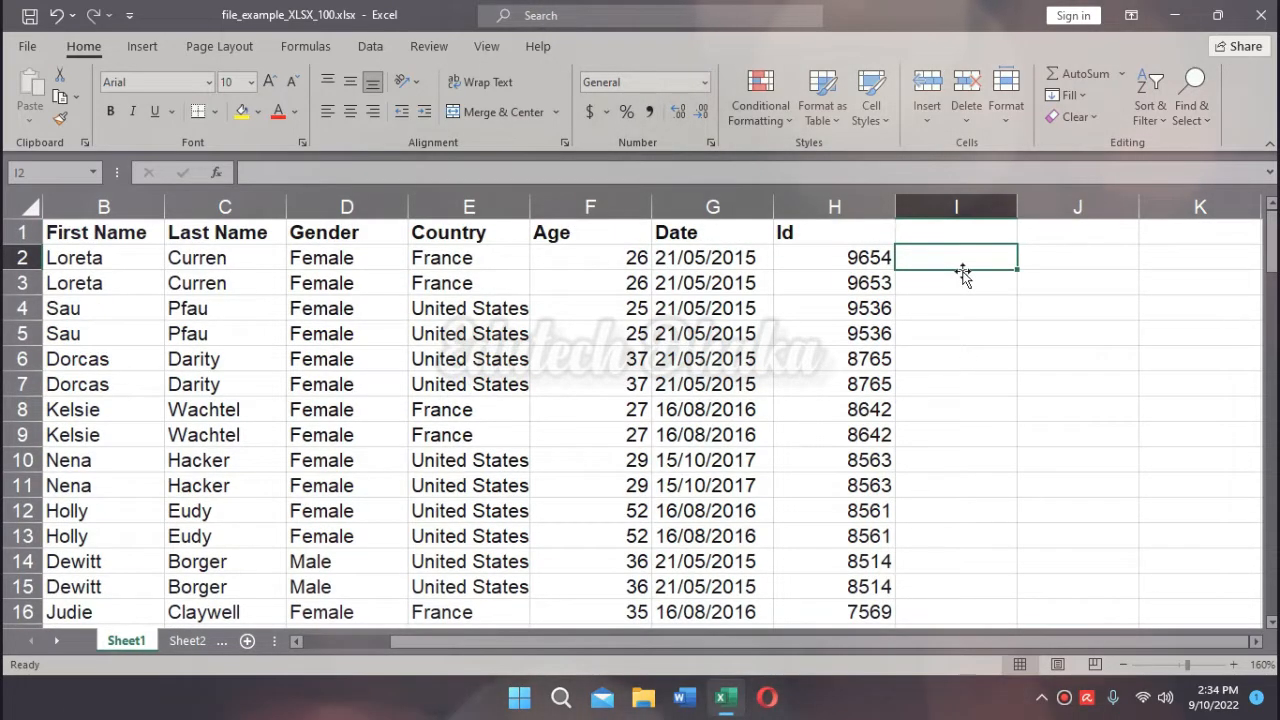
ctrl+scroll(906, 331, down, 6)
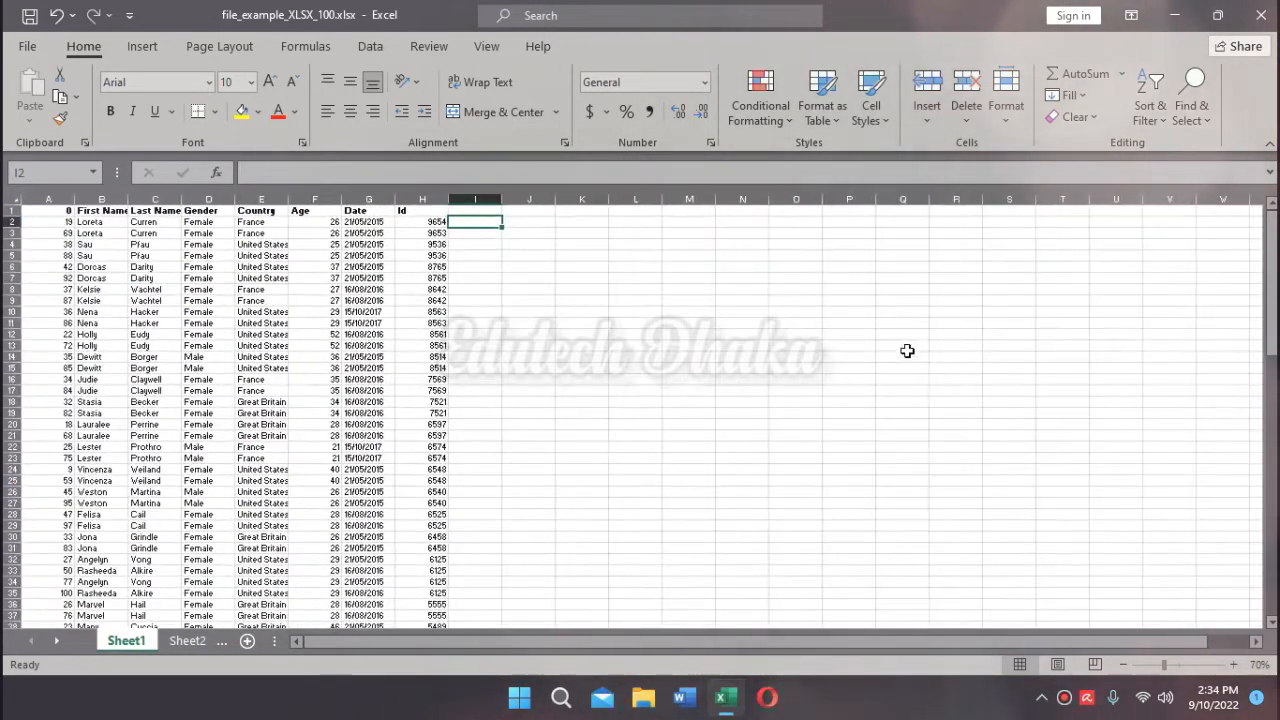
Step: Start a formula in the empty cell I4 beside the Id column
ctrl+scroll(906, 351, up, 4)
ctrl+scroll(908, 351, up, 3)
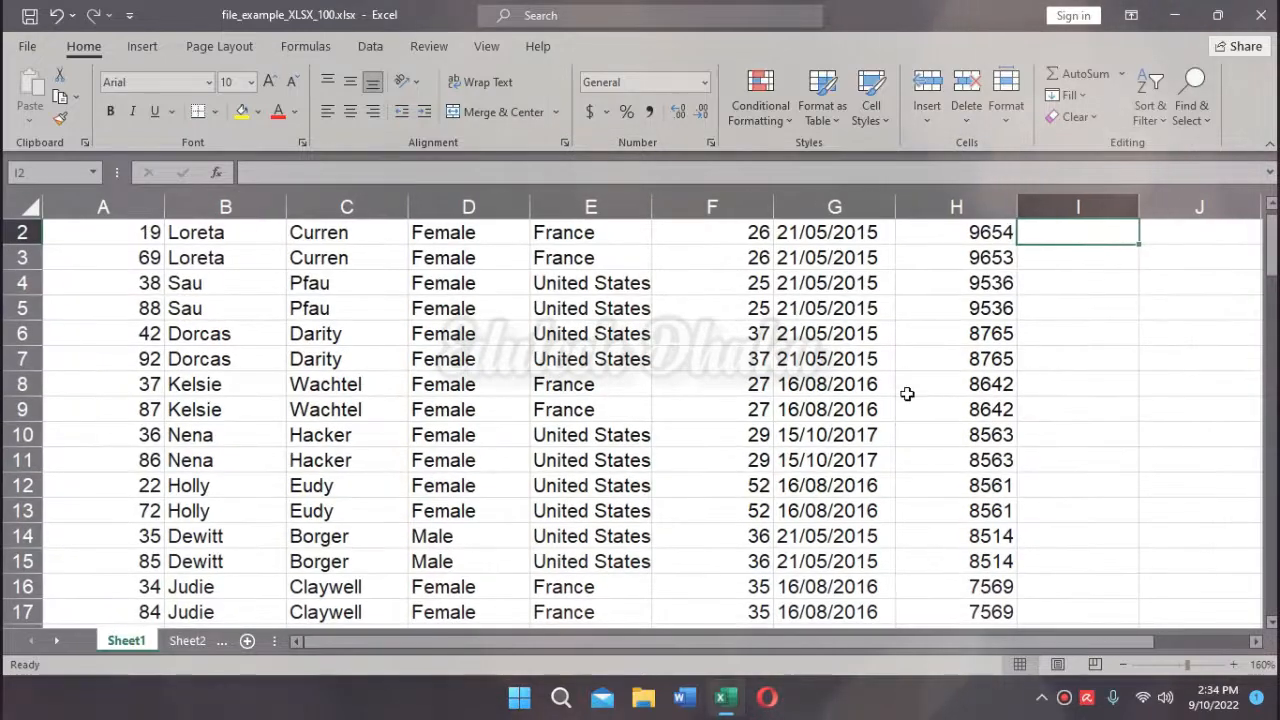
drag(873, 648, 962, 648)
scroll(980, 443, up, 1)
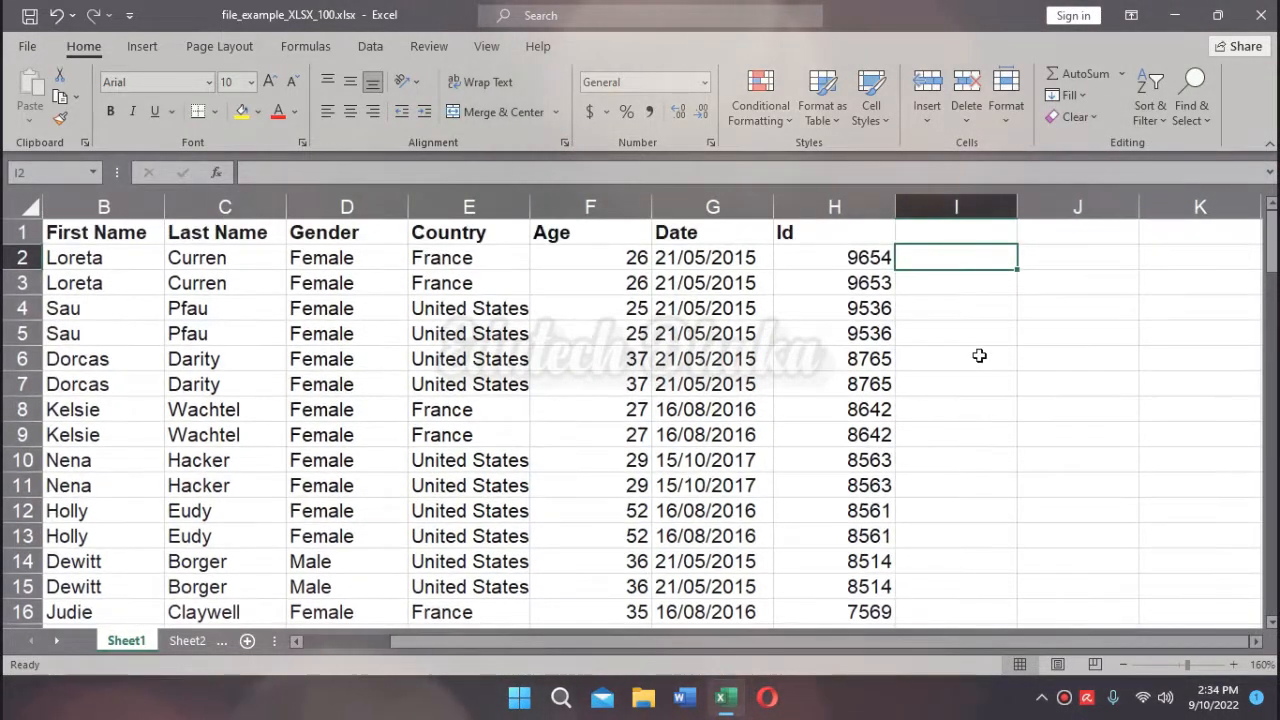
click(958, 316)
text(=)
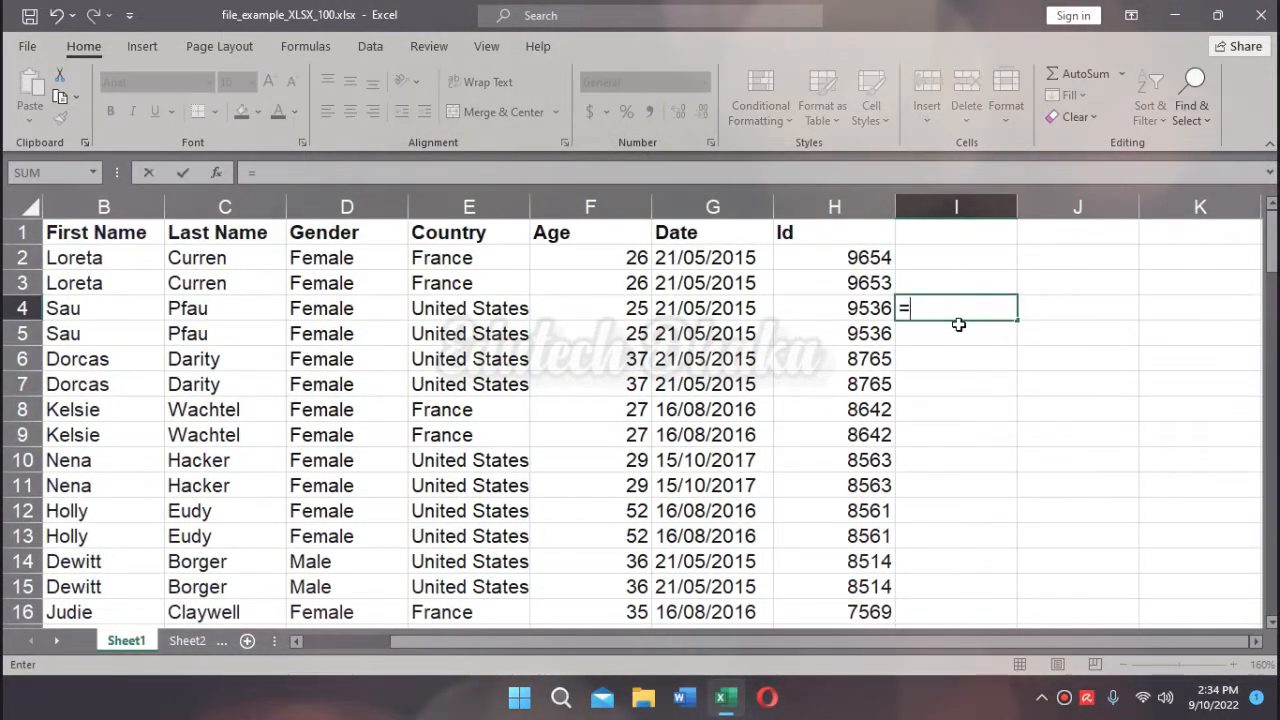
text(marg)
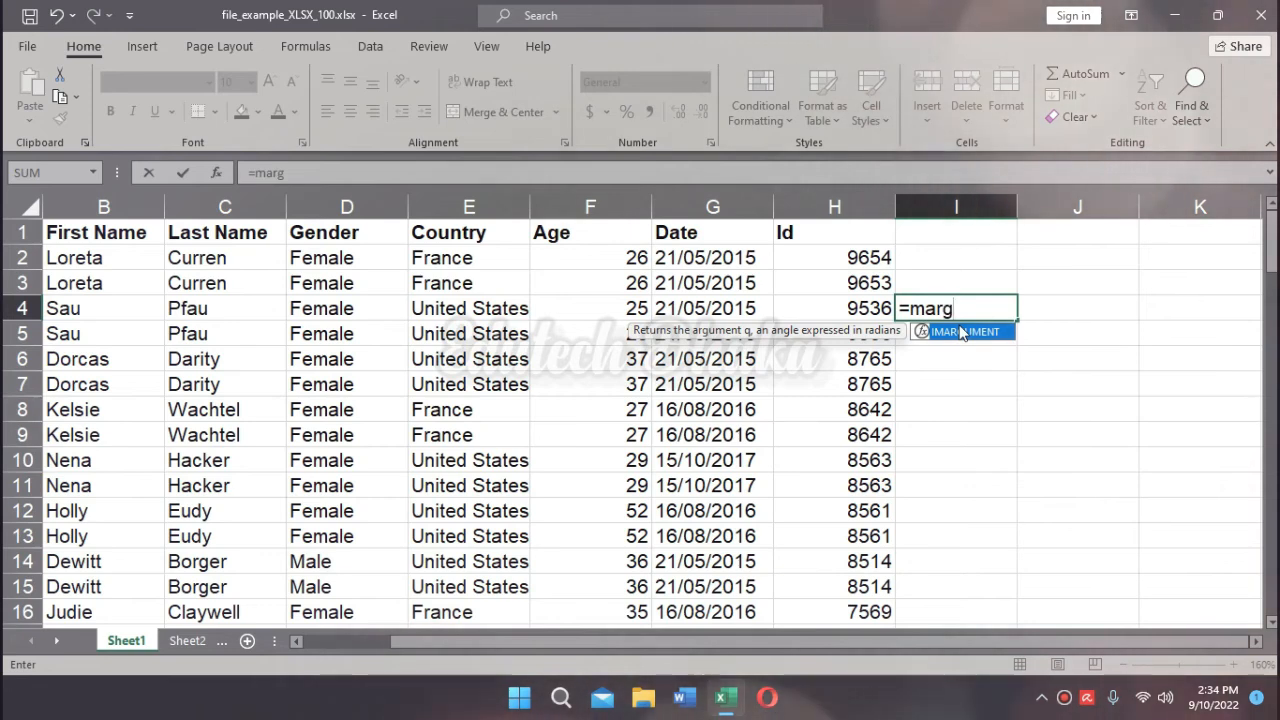
key(BackSpace)
key(BackSpace)
key(BackSpace)
key(BackSpace)
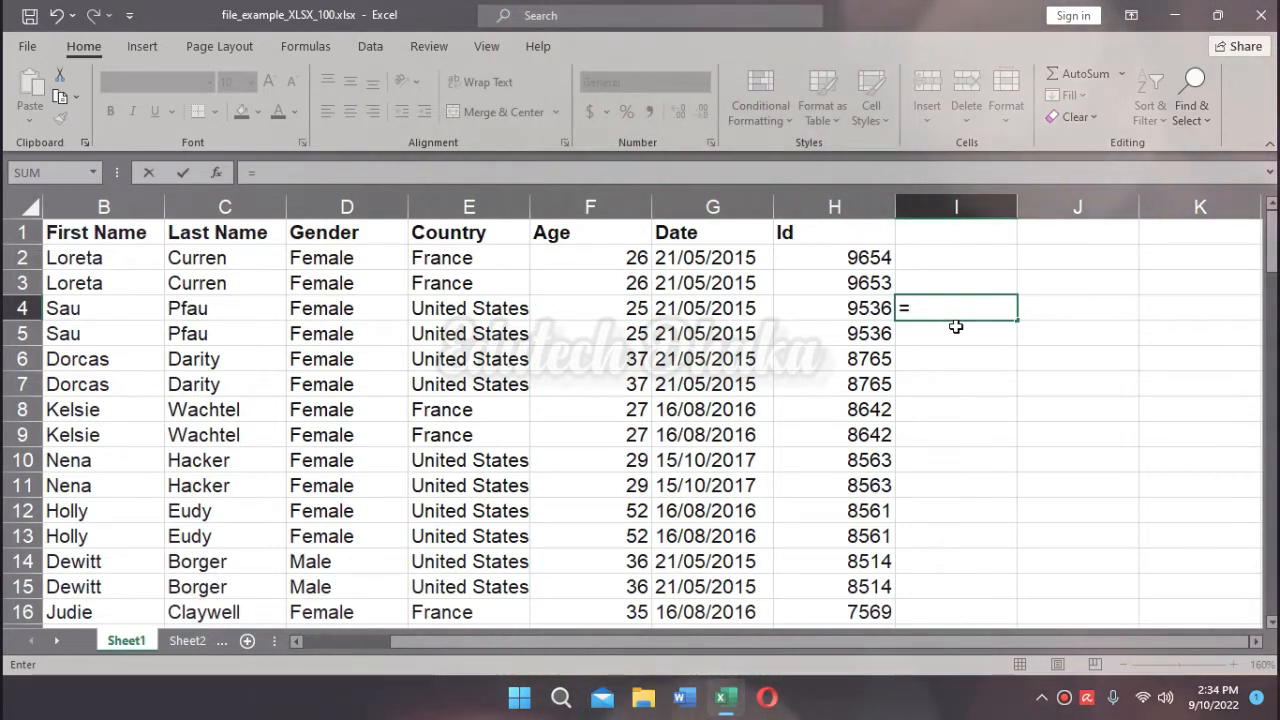
Step: Complete the formula in I4 as =LARGE(H:H,2)
text(lar)
double_click(946, 331)
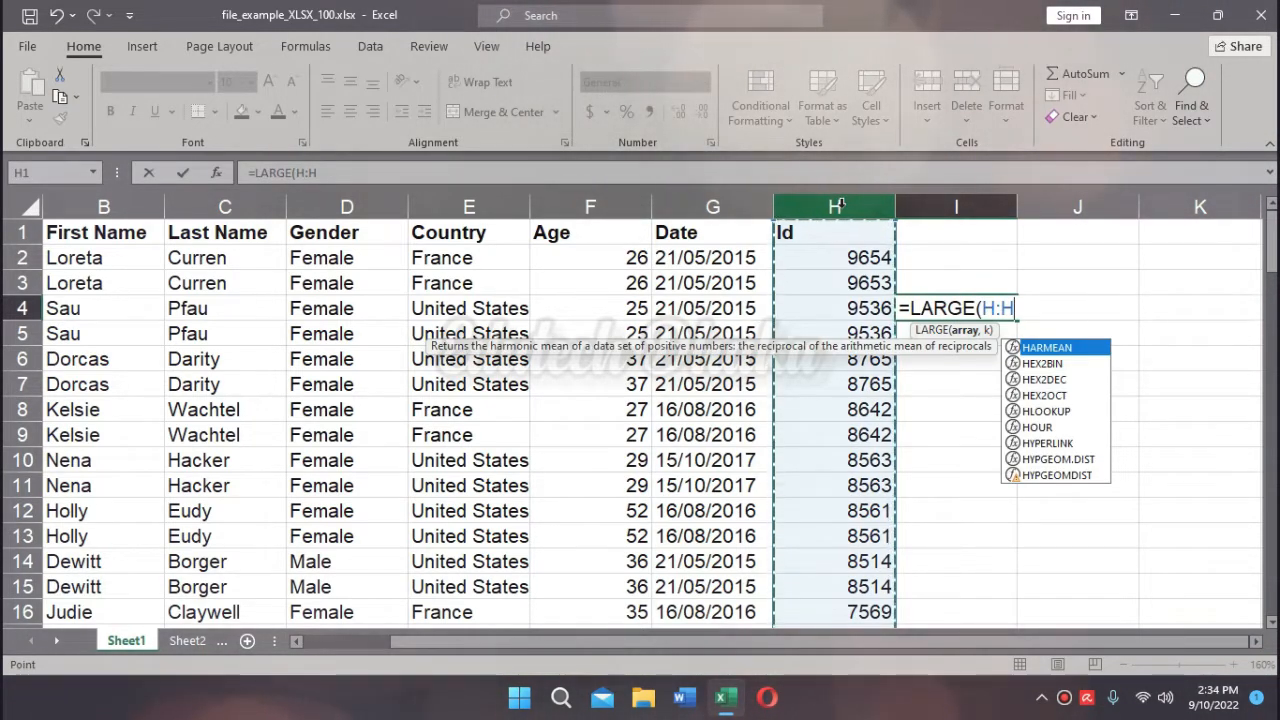
text(,)
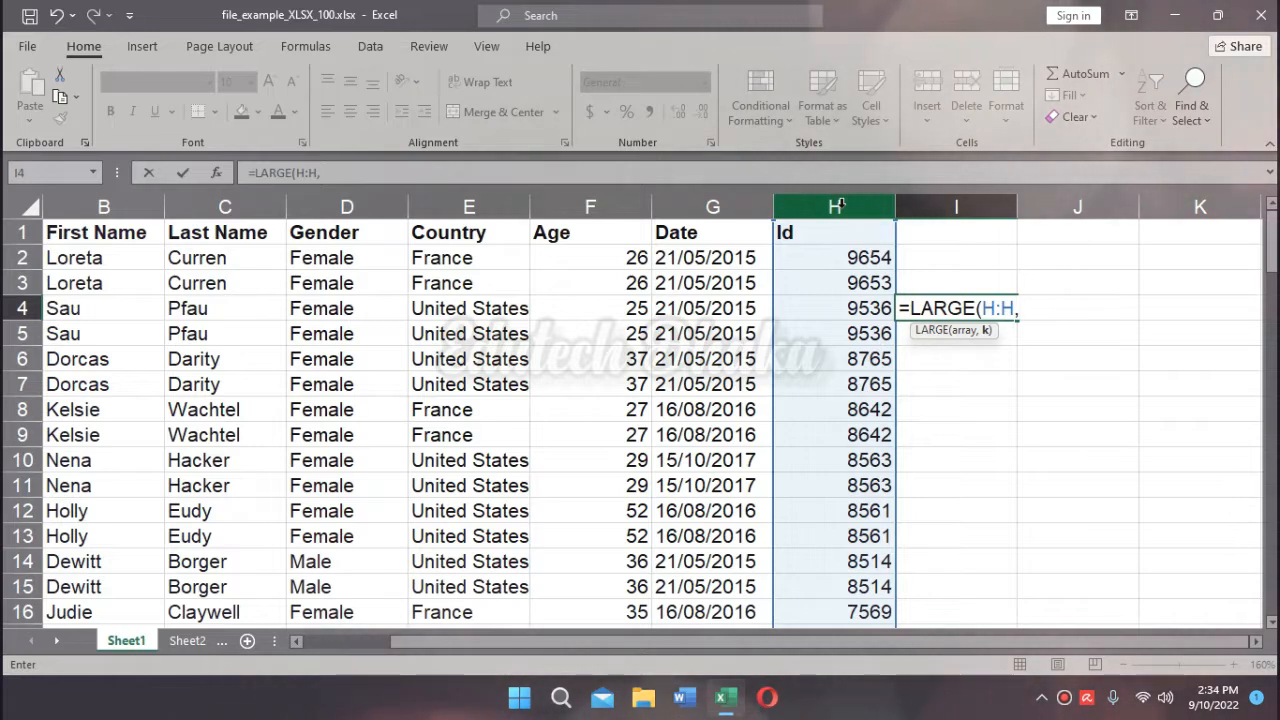
text(2)
key(Return)
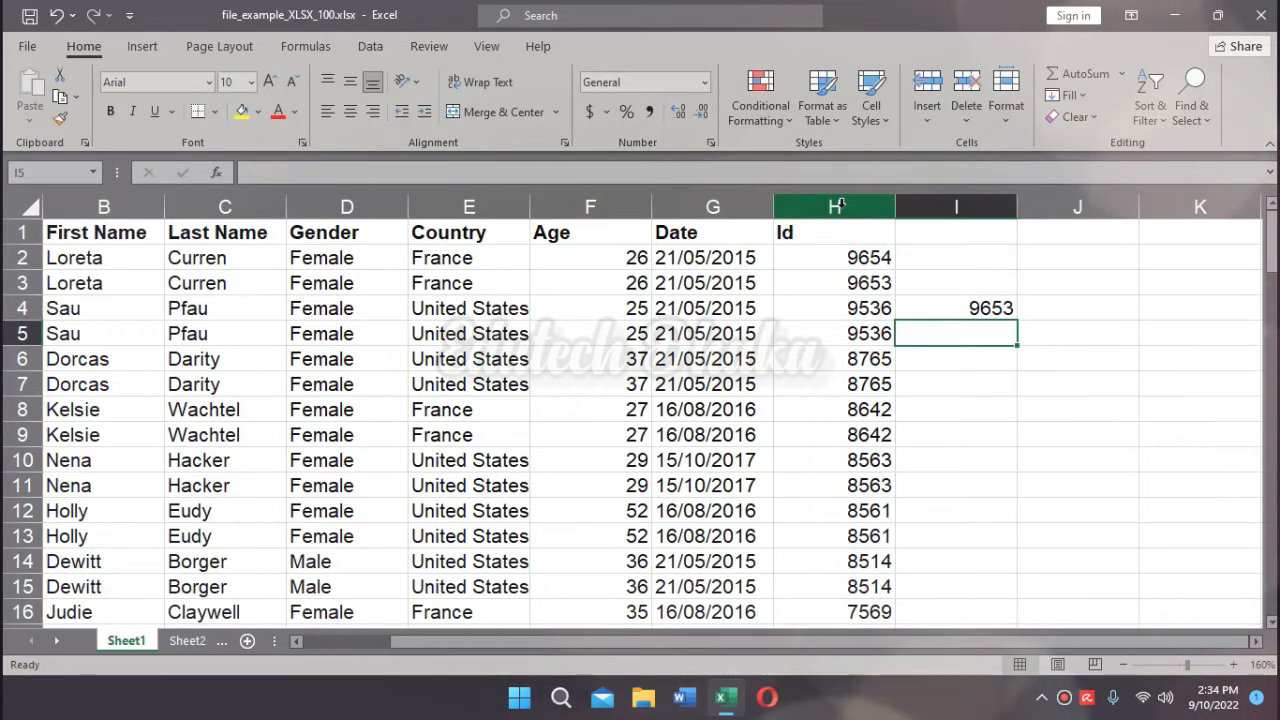
Step: Change the formula in I4 to =LARGE(H:H,20)
click(962, 308)
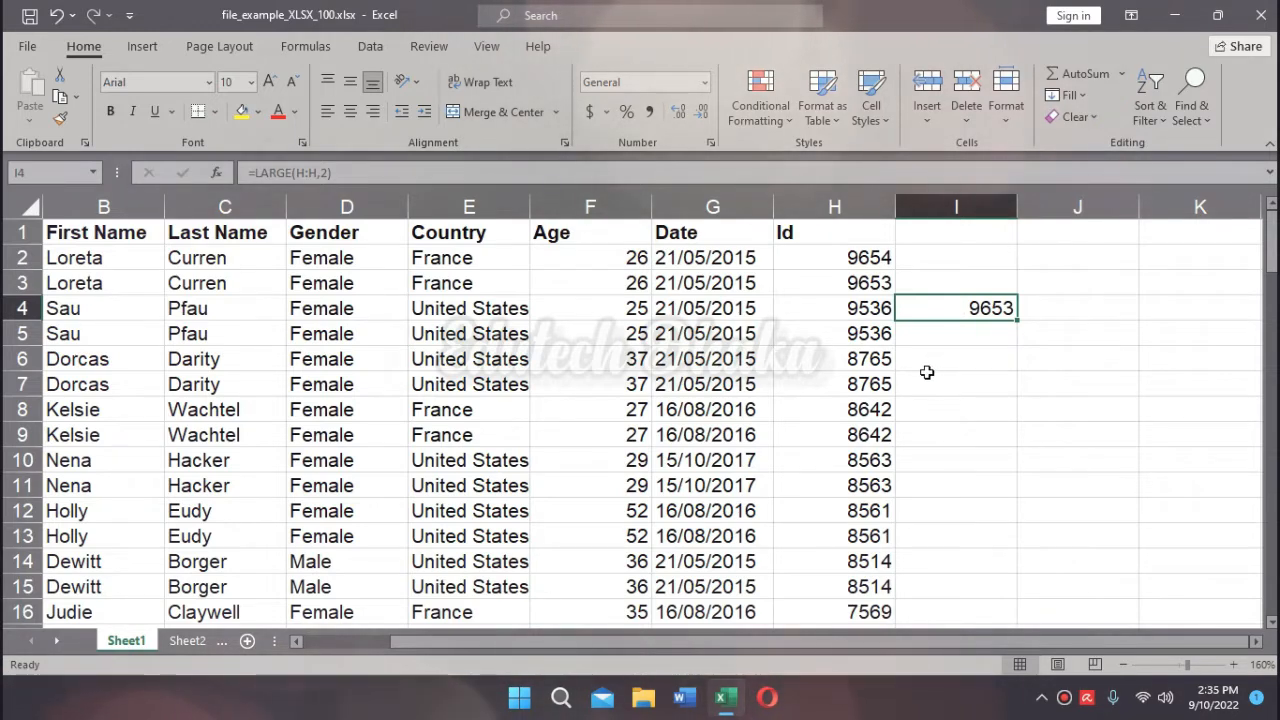
double_click(959, 314)
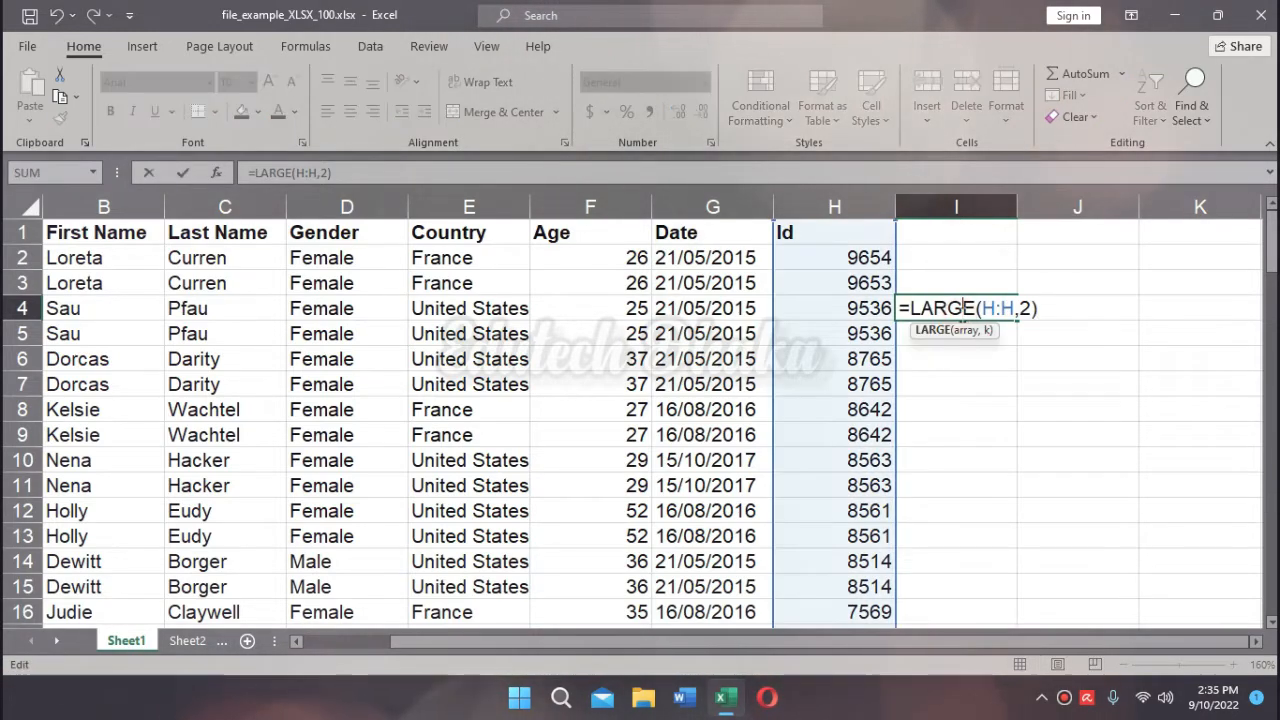
click(1030, 310)
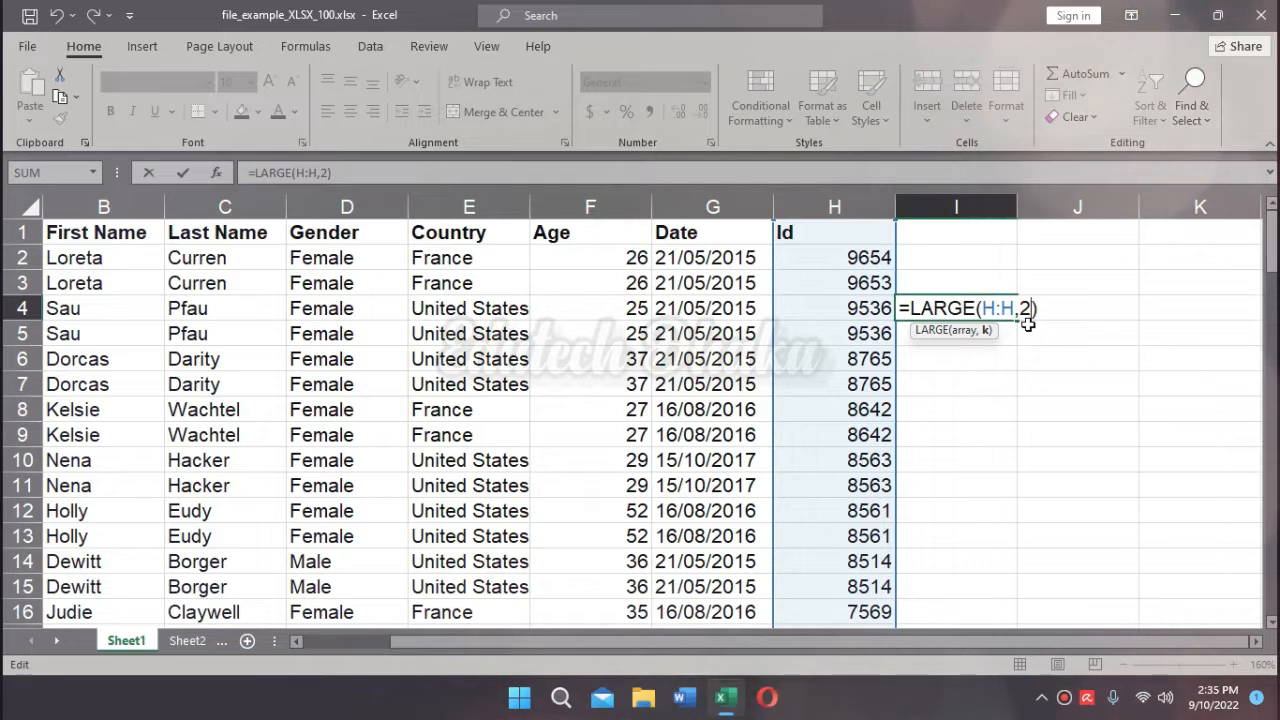
key(BackSpace)
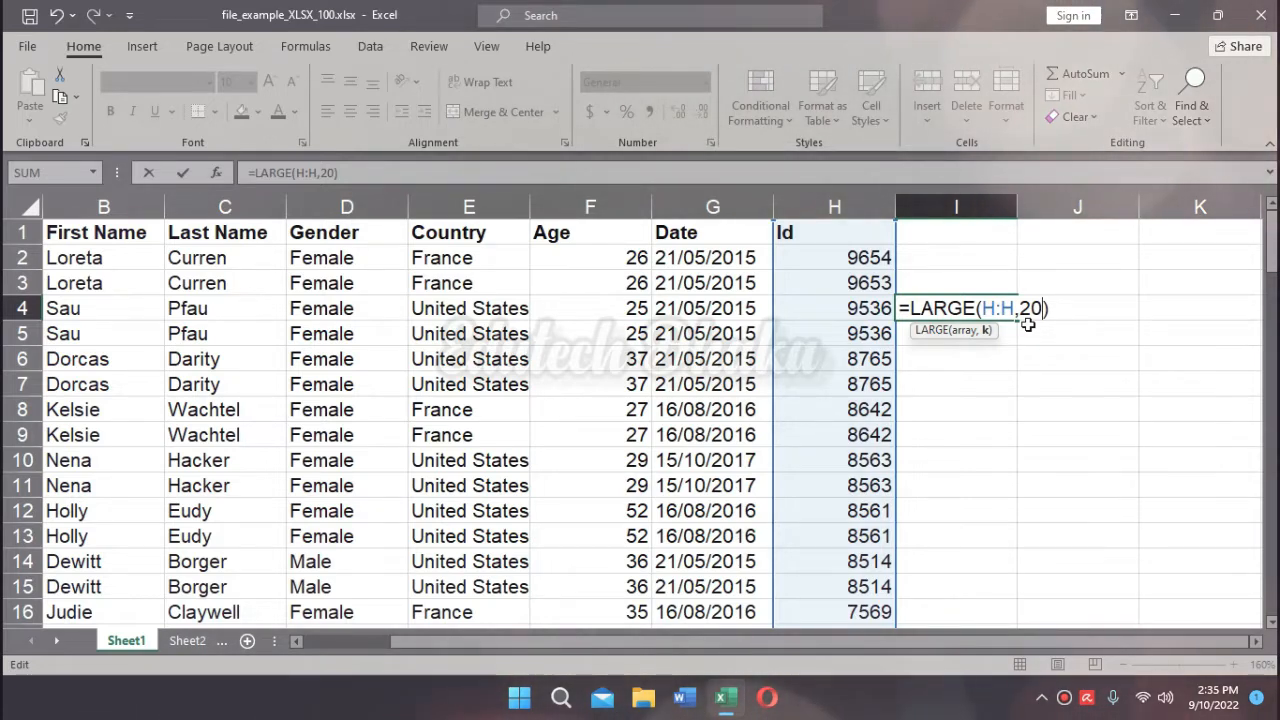
key(Return)
Step: Replace the function name in the I4 formula so that it reads =SMALL(H:H,20)
click(985, 307)
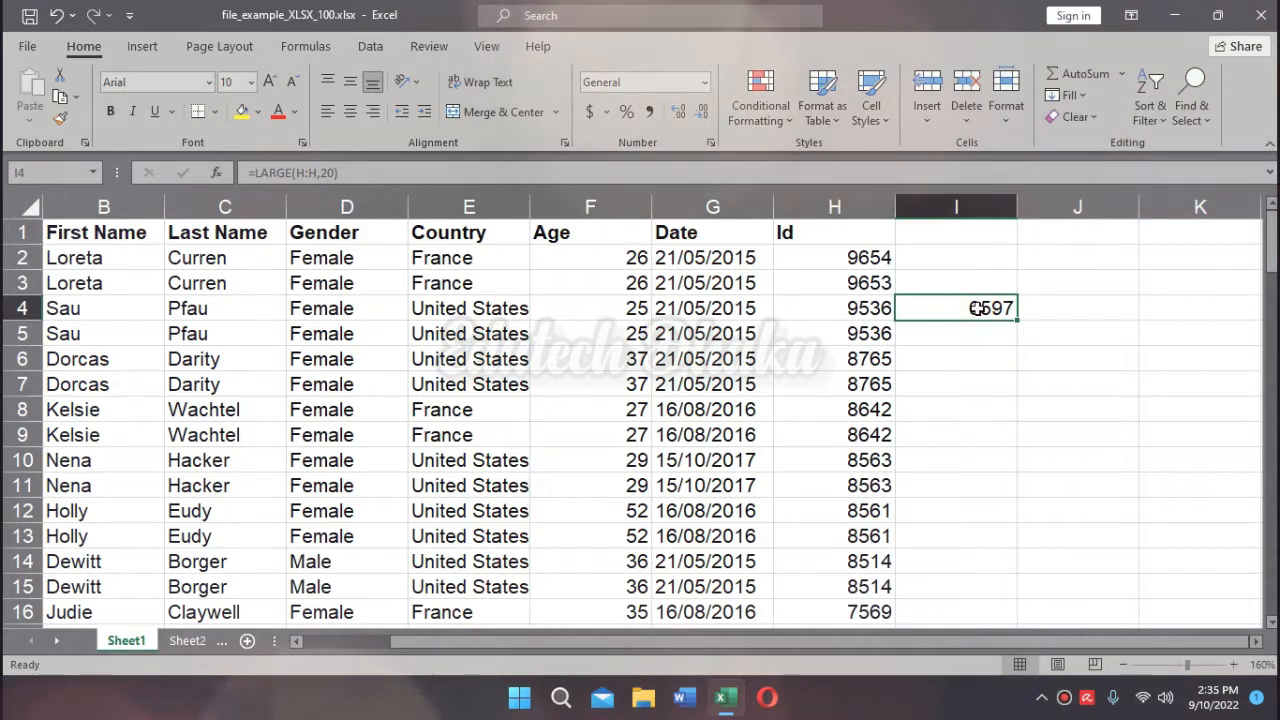
double_click(977, 308)
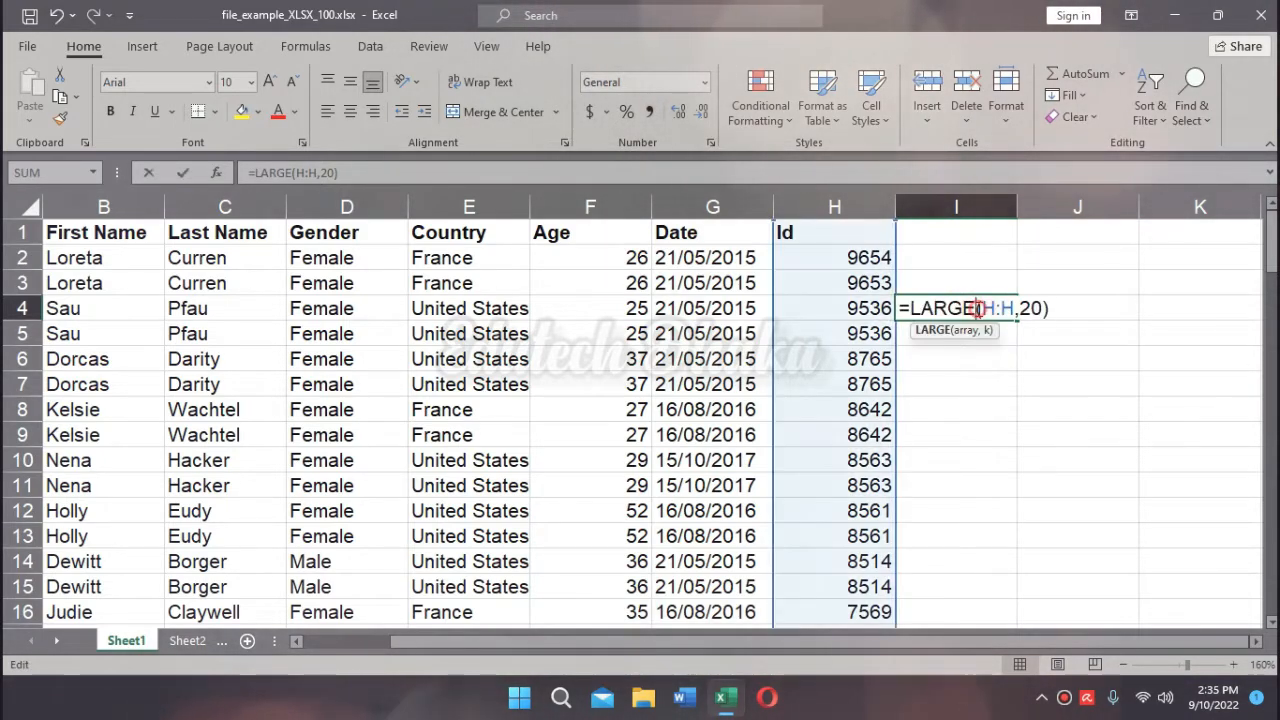
double_click(943, 310)
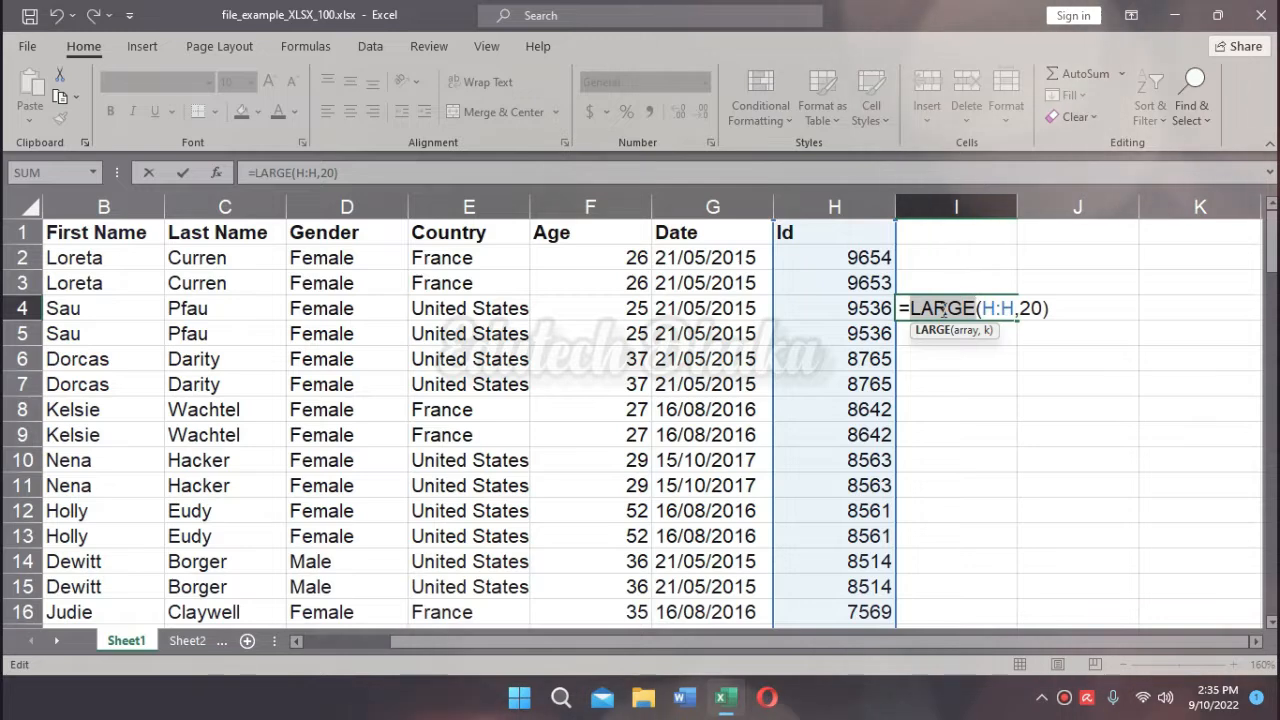
text(small)
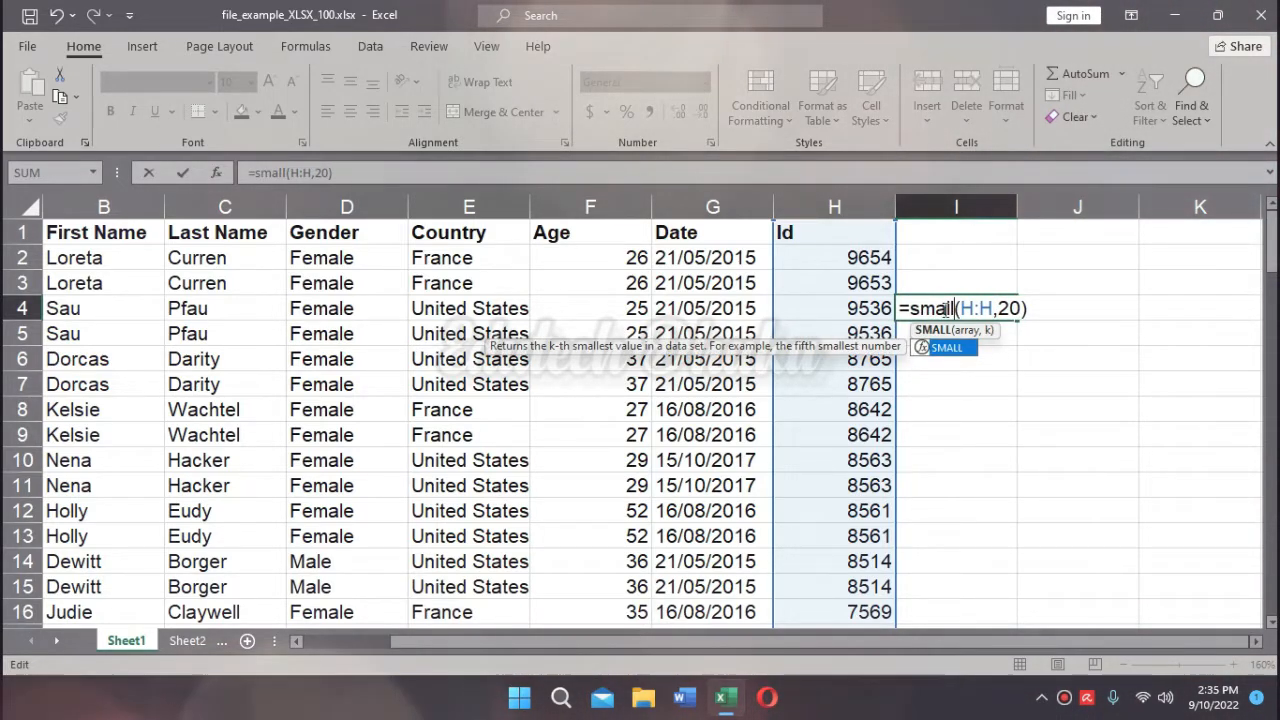
key(Return)
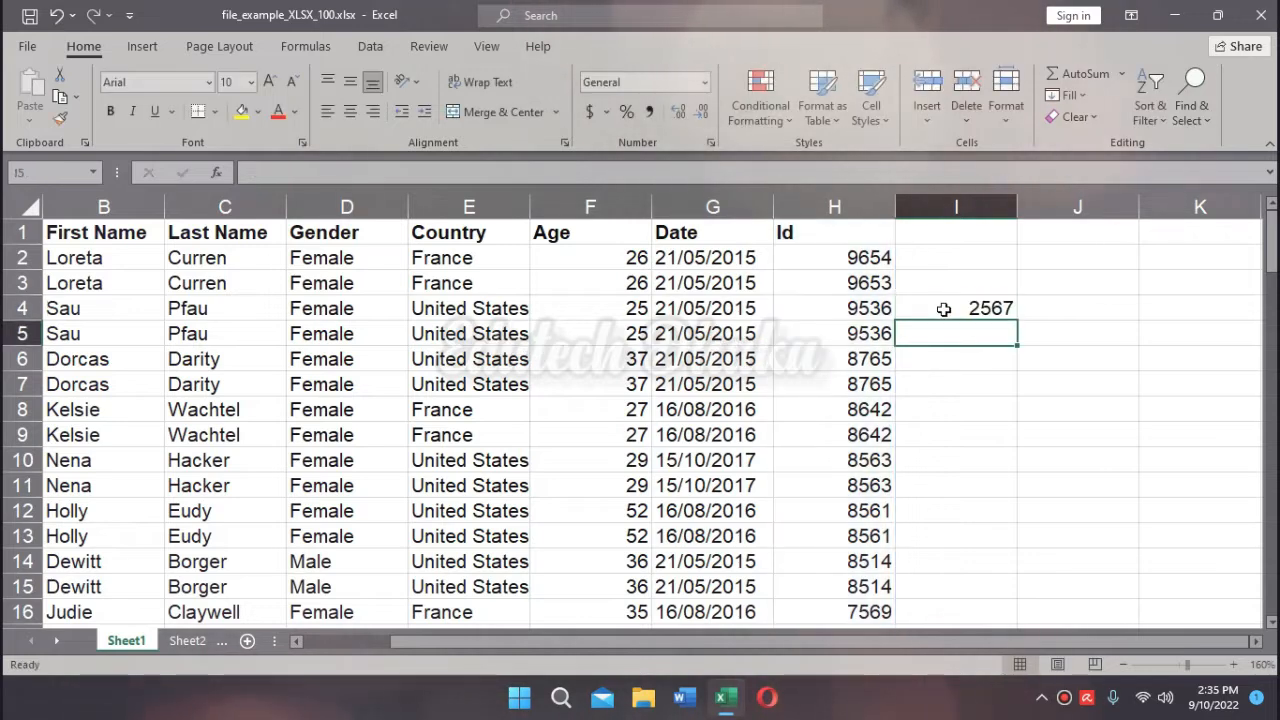
Step: Select cell I4 and examine the smallest Id values at the end of the sorted data
click(948, 309)
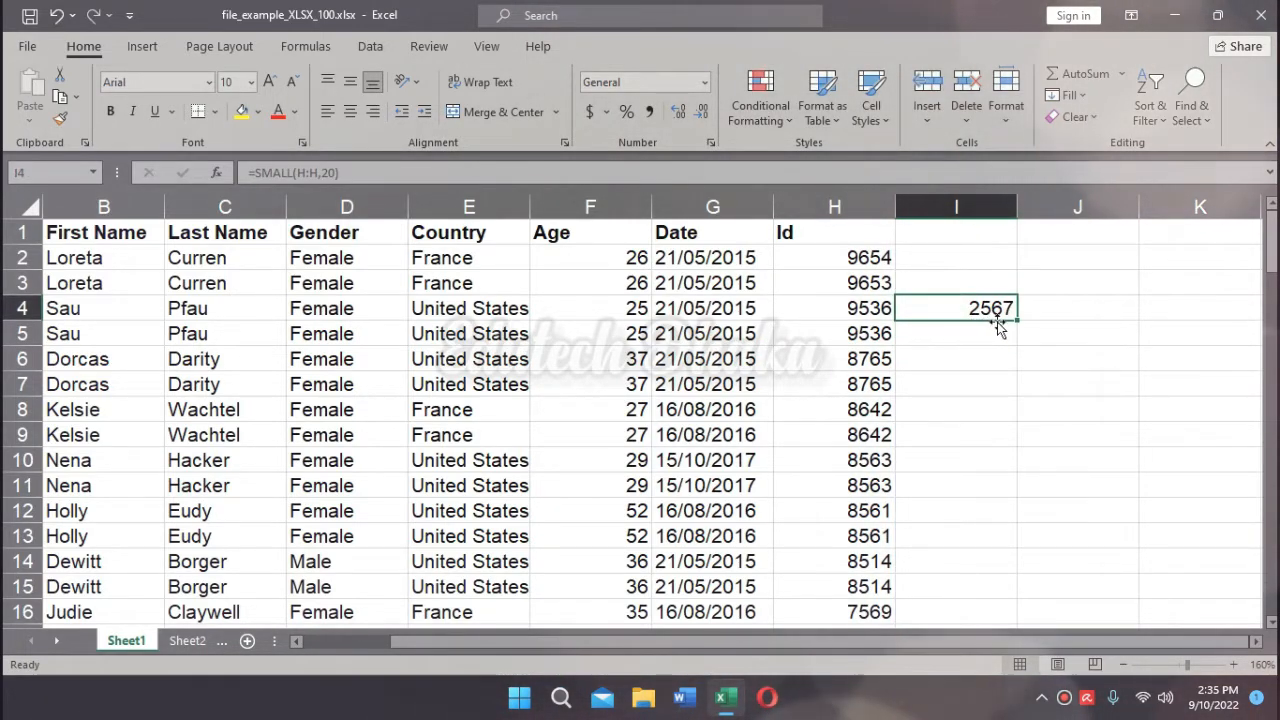
scroll(991, 346, down, 16)
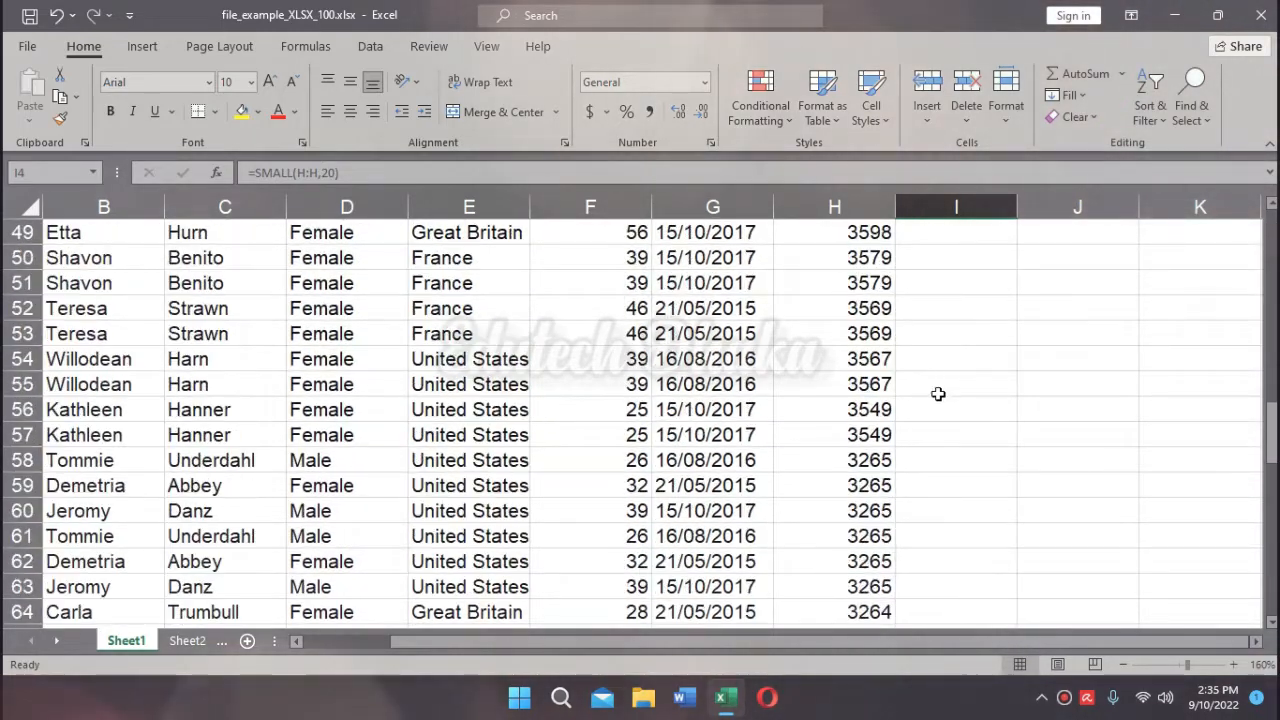
scroll(938, 394, down, 16)
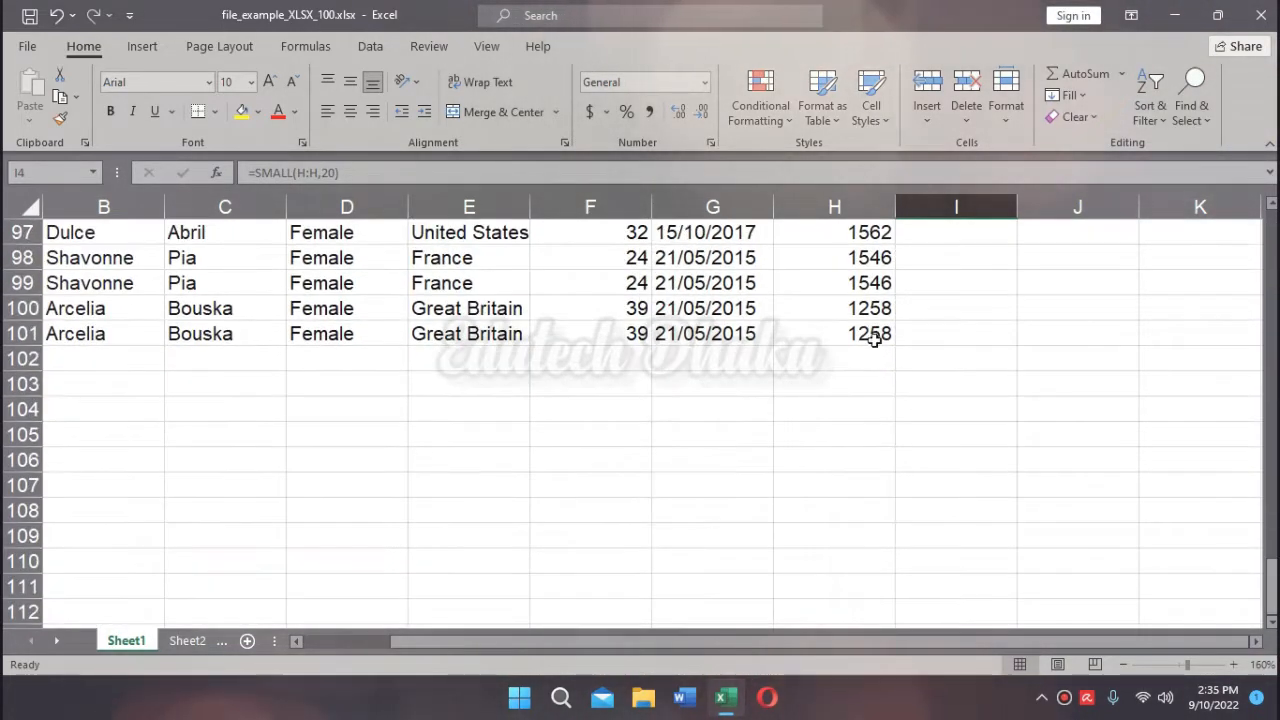
scroll(872, 337, up, 20)
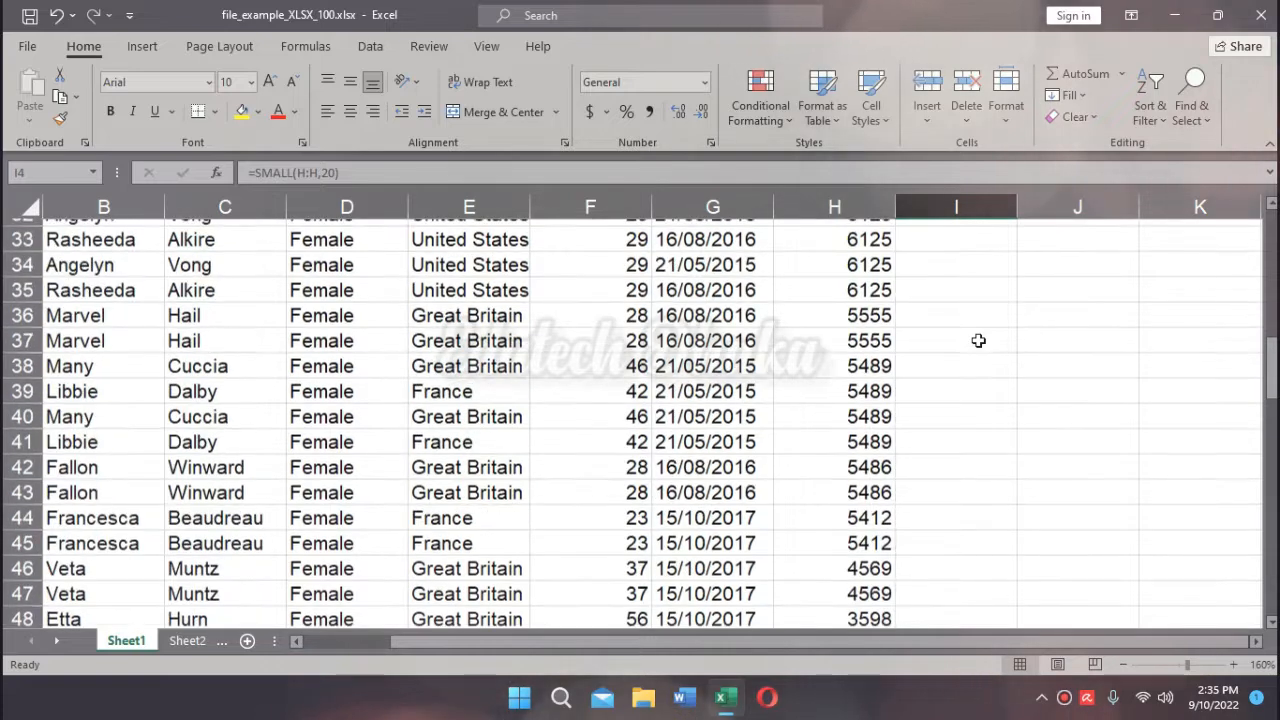
scroll(955, 374, down, 20)
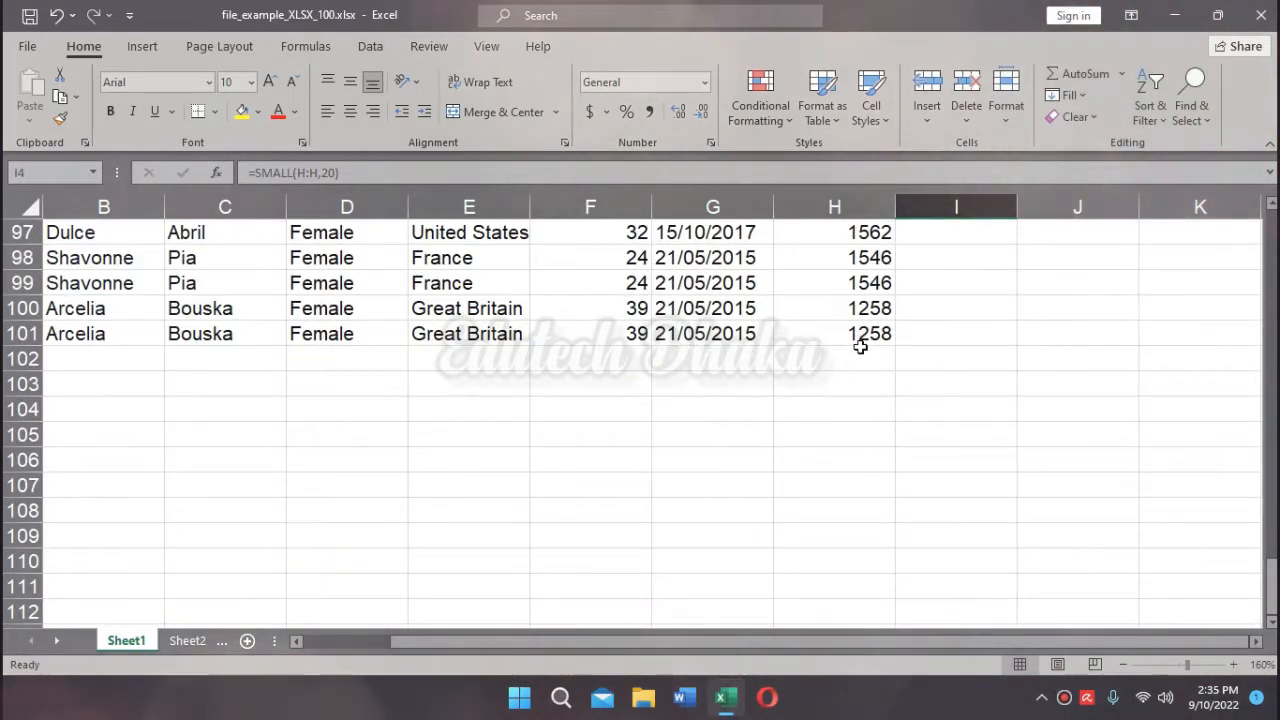
Step: Change the formula in I4 to =SMALL(H:H,2)
scroll(971, 346, up, 20)
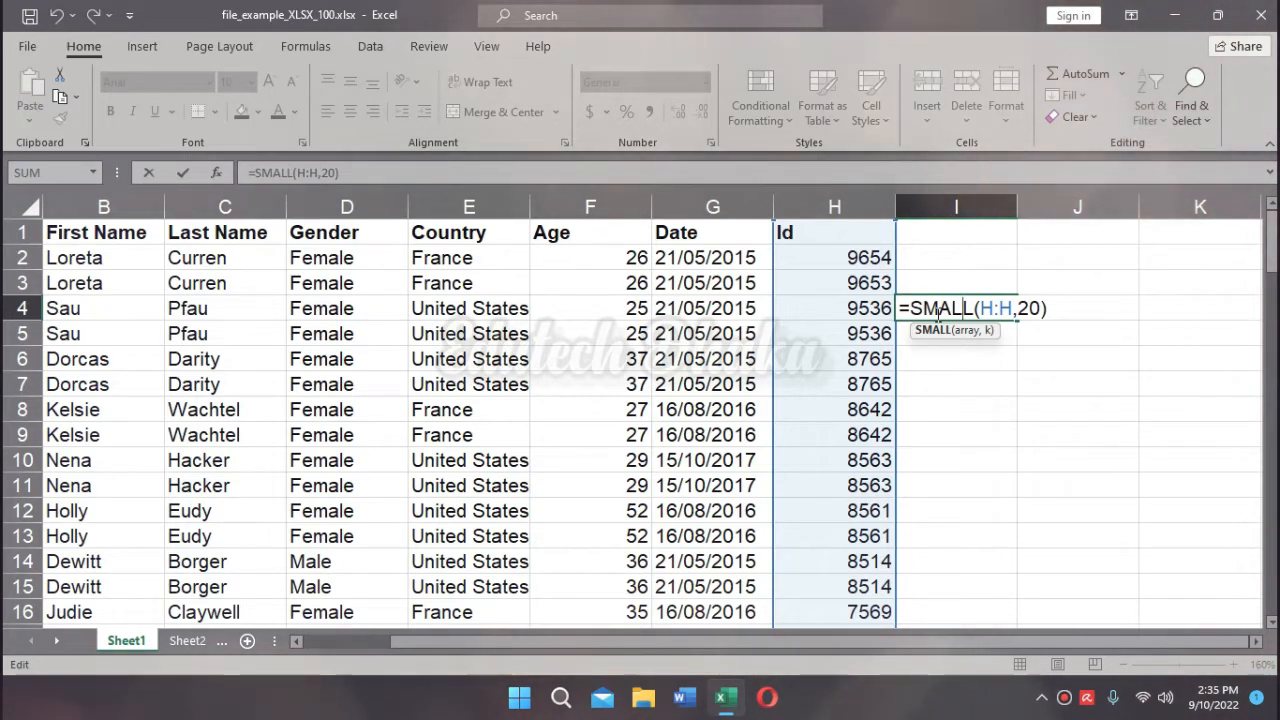
double_click(1030, 307)
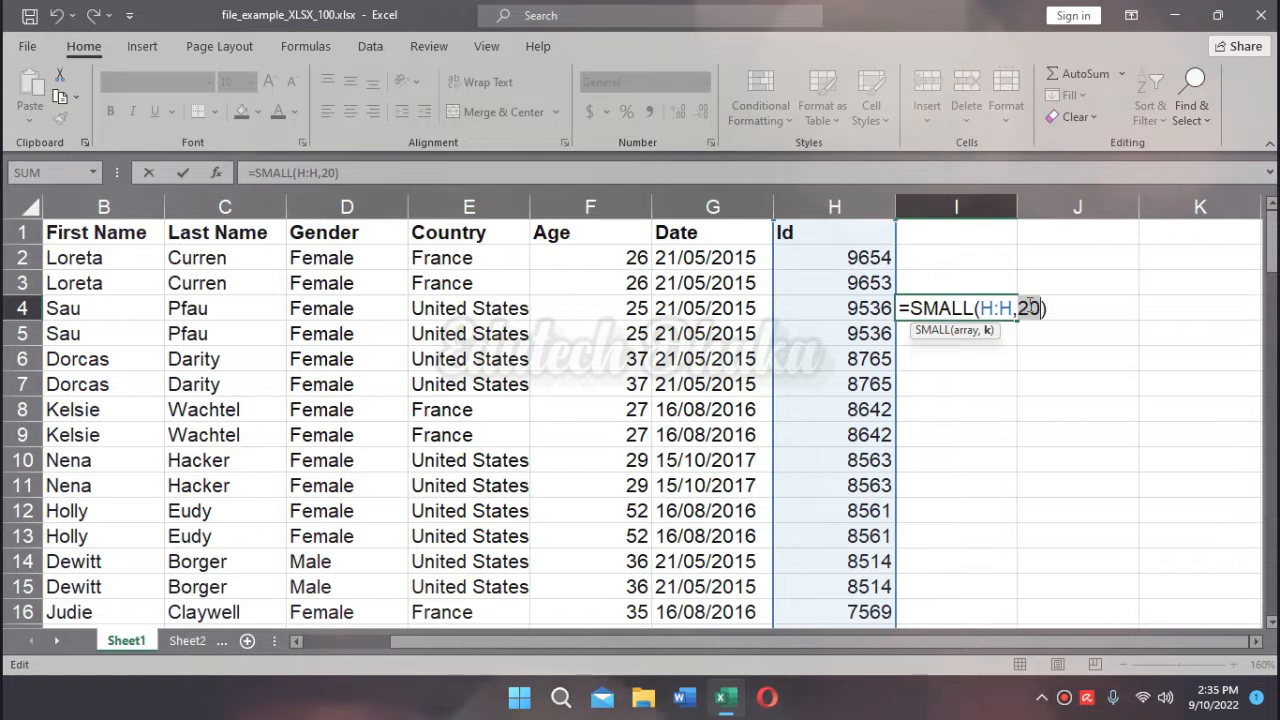
text(2)
key(Return)
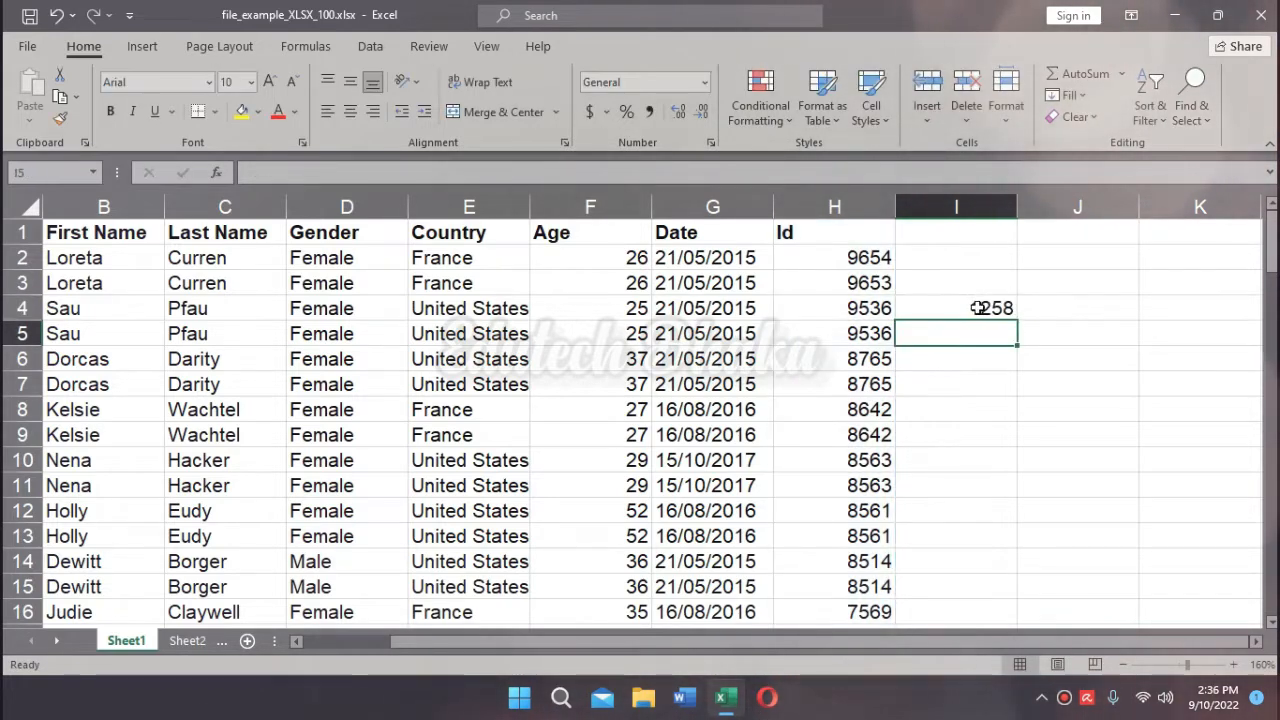
Step: Change the rank argument of the SMALL formula in I4 to a different number
click(980, 308)
double_click(978, 308)
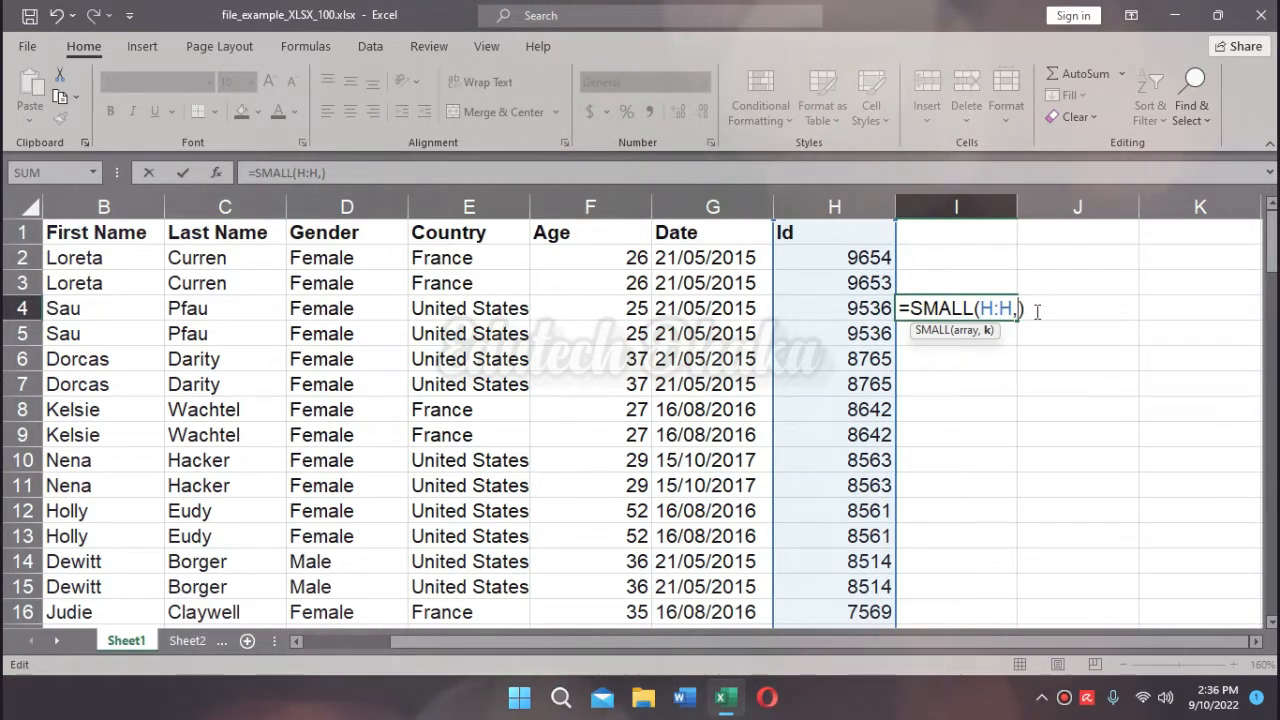
text(1)
key(Return)
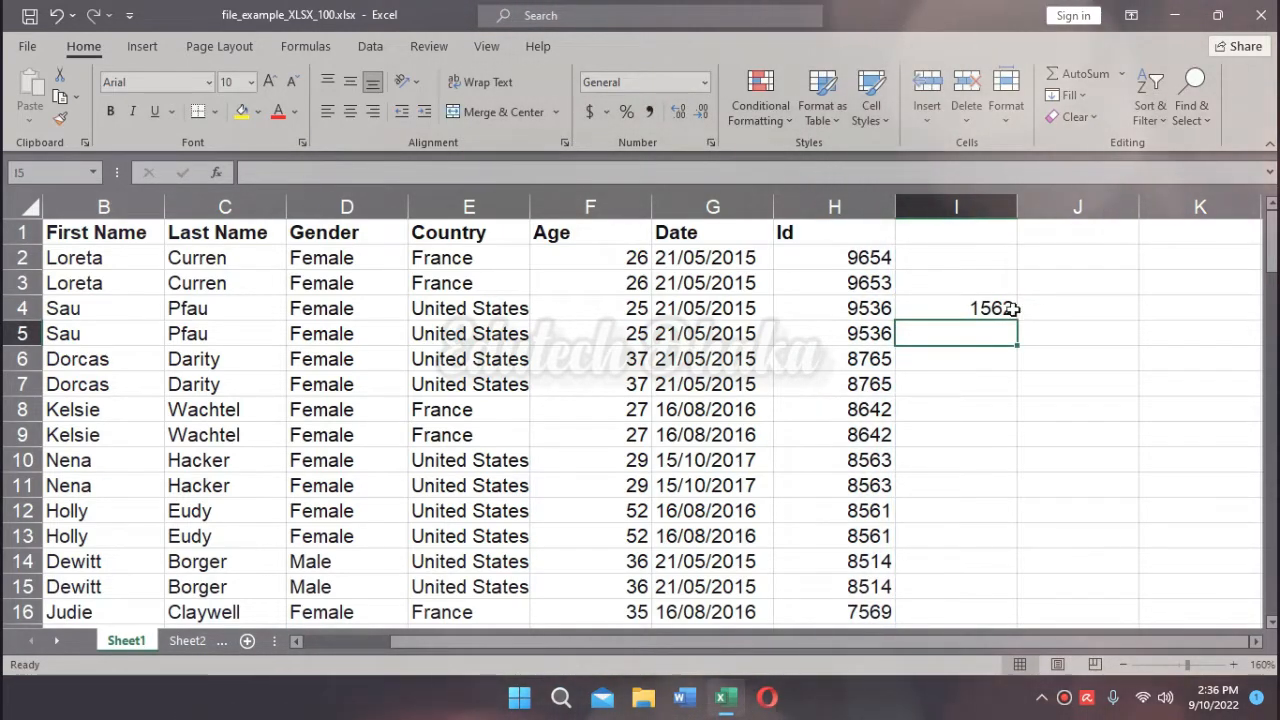
Step: Enter 1 in I2 and 2 in I3, and fill the series down column I to 100 at the last data row
click(942, 258)
text(1)
key(Return)
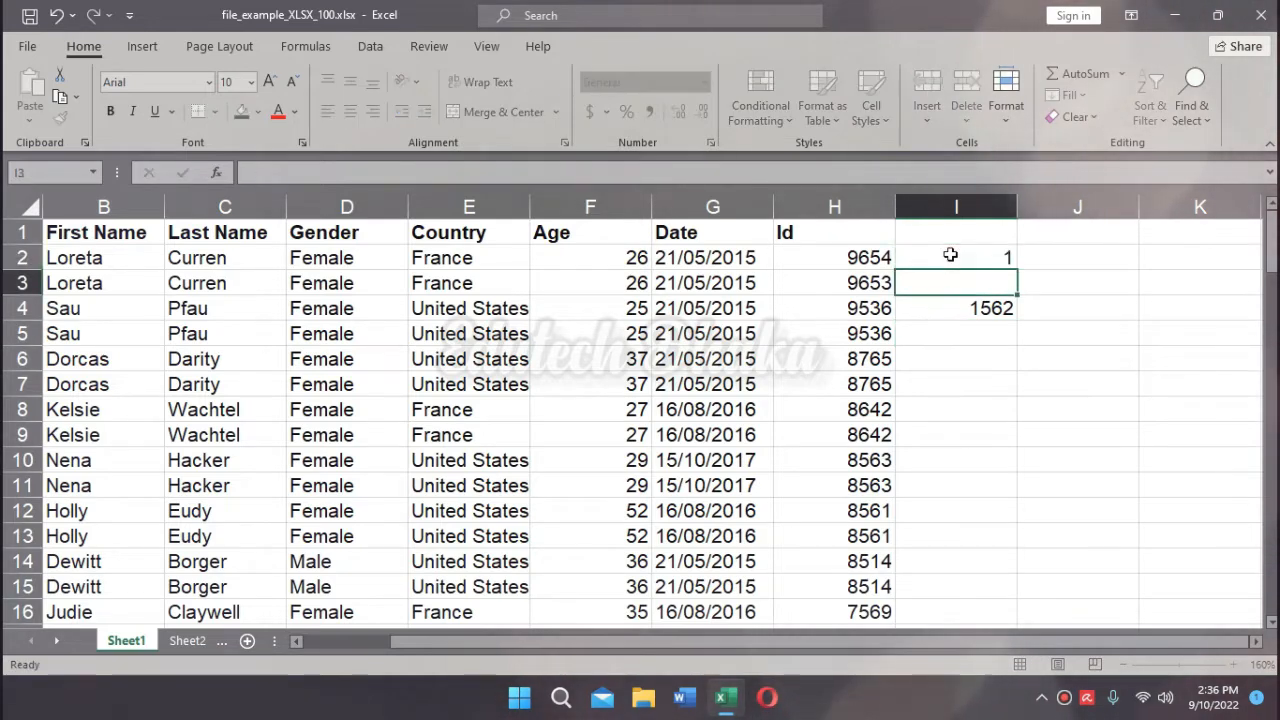
text(2)
key(Return)
drag(950, 255, 1017, 320)
double_click(1017, 320)
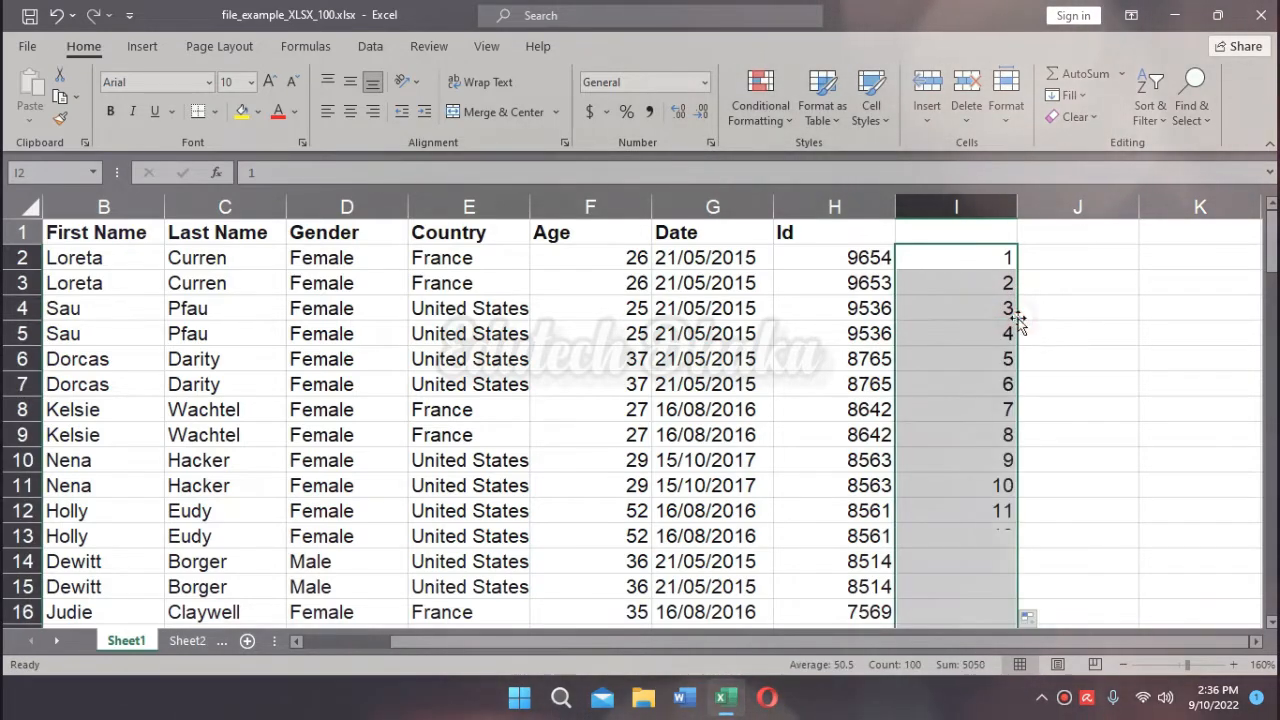
Step: Compare the rank numbers in column I with the sorted Id values, including the last Id in H101
scroll(960, 455, down, 16)
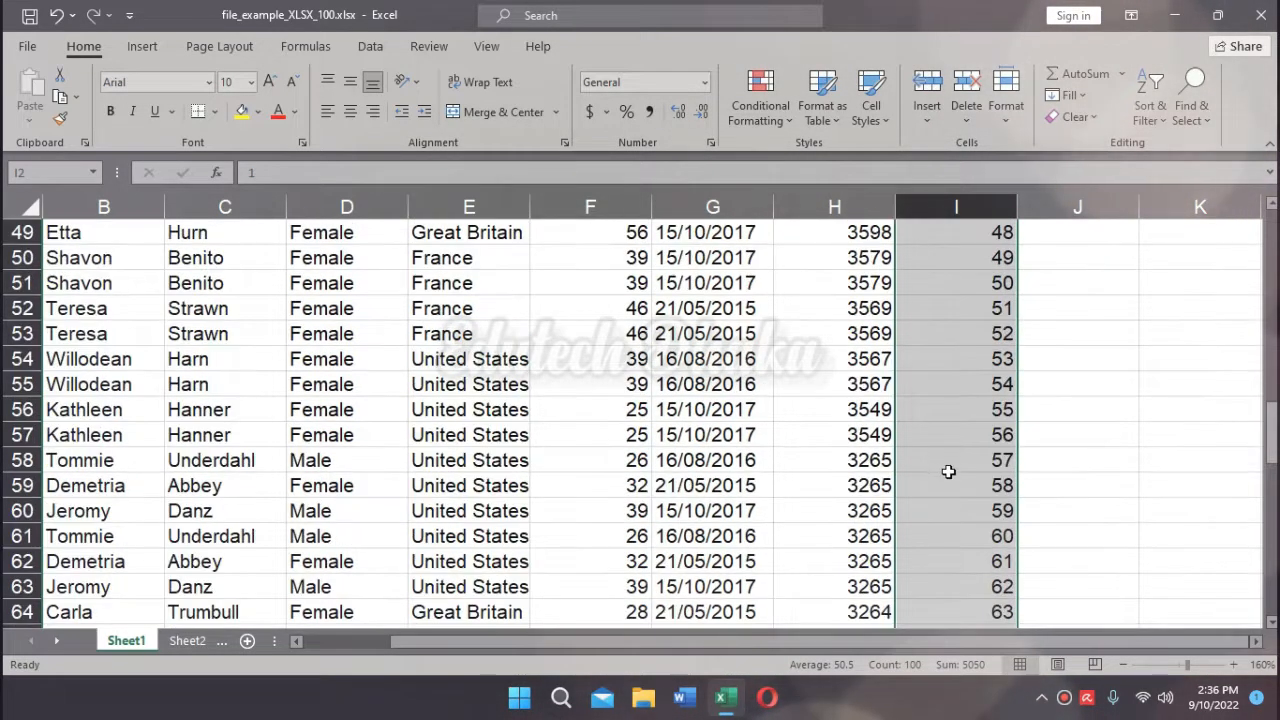
scroll(950, 475, down, 14)
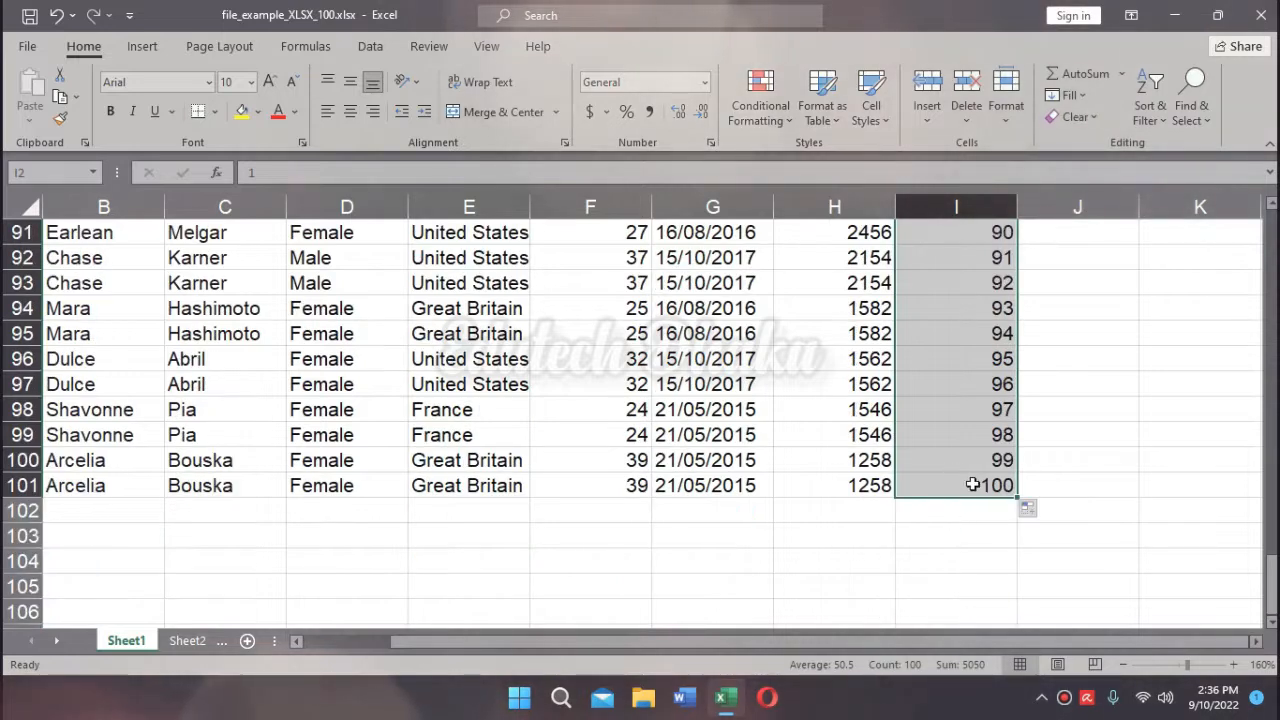
click(970, 485)
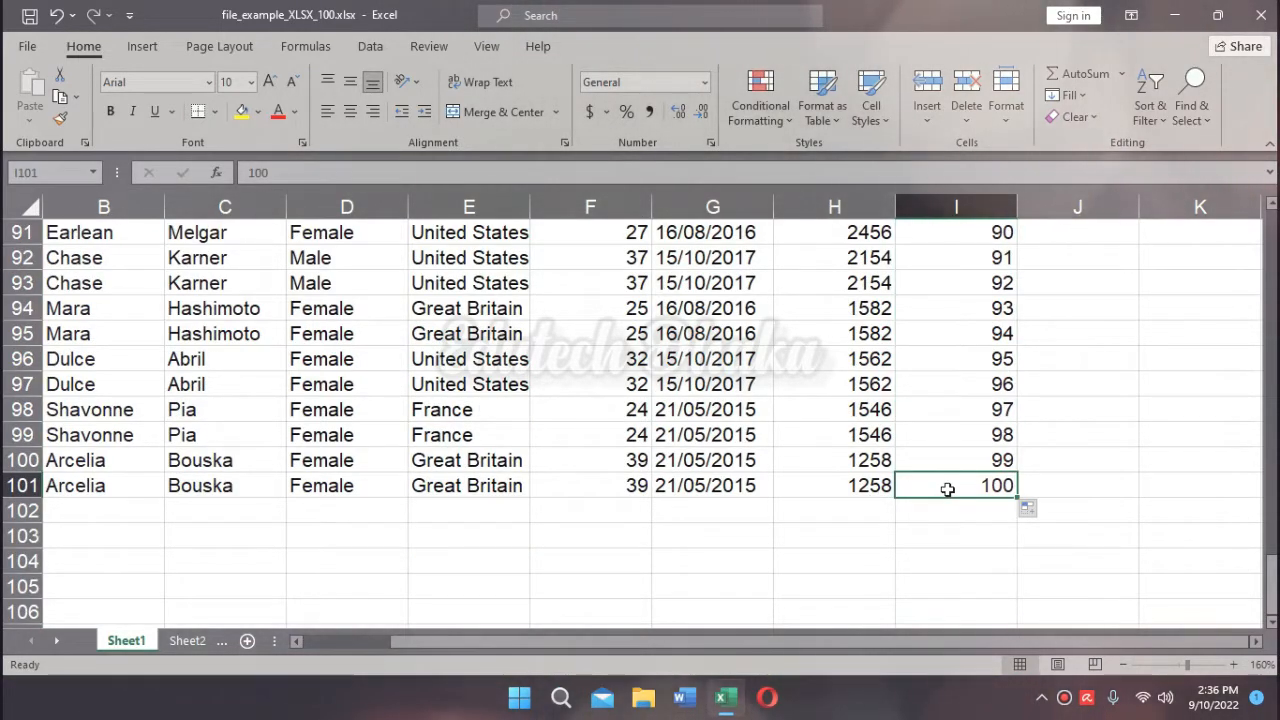
click(870, 489)
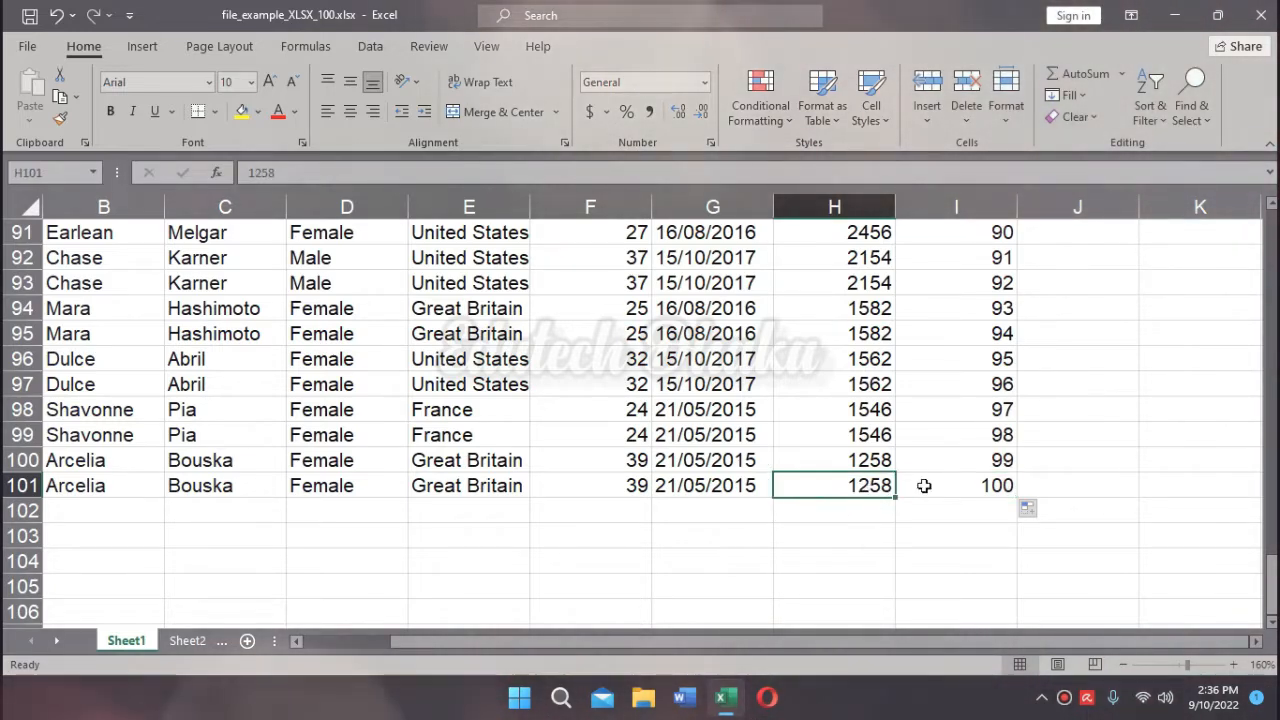
scroll(924, 485, up, 20)
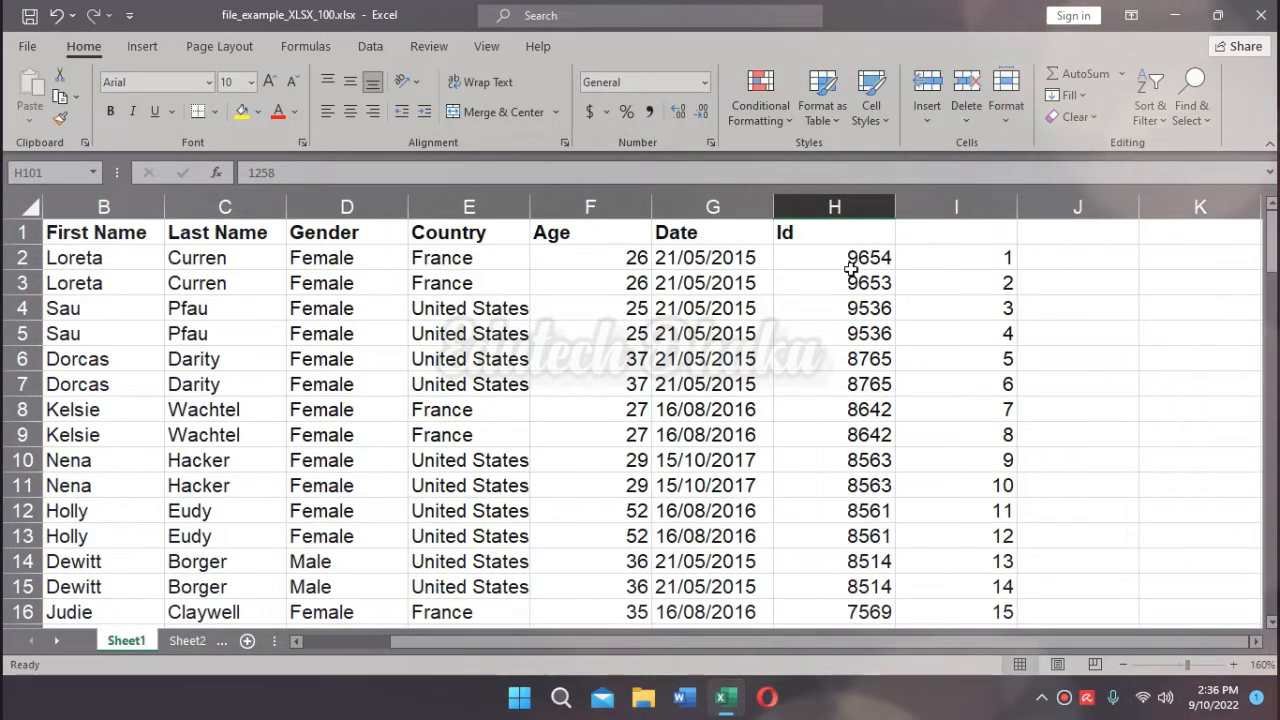
scroll(998, 478, down, 6)
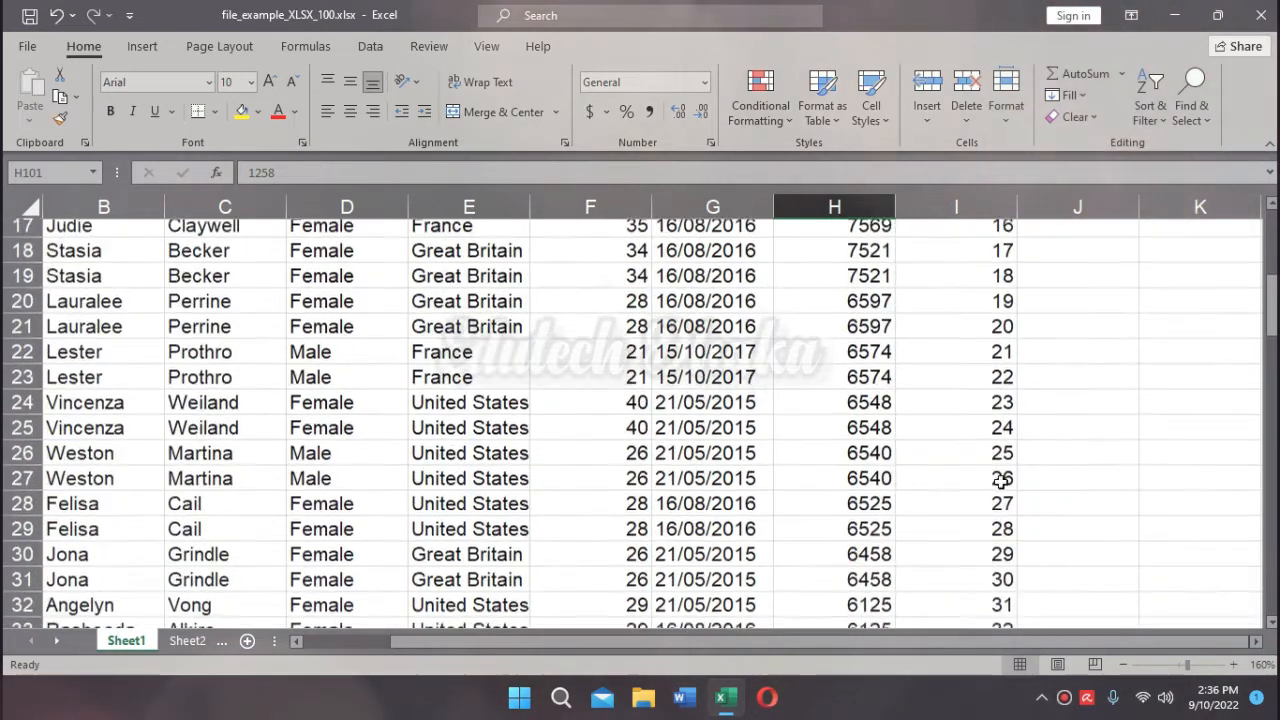
Step: Enter =LARGE(H:H,15) in J2 to find the 15th-largest Id
scroll(1001, 484, up, 6)
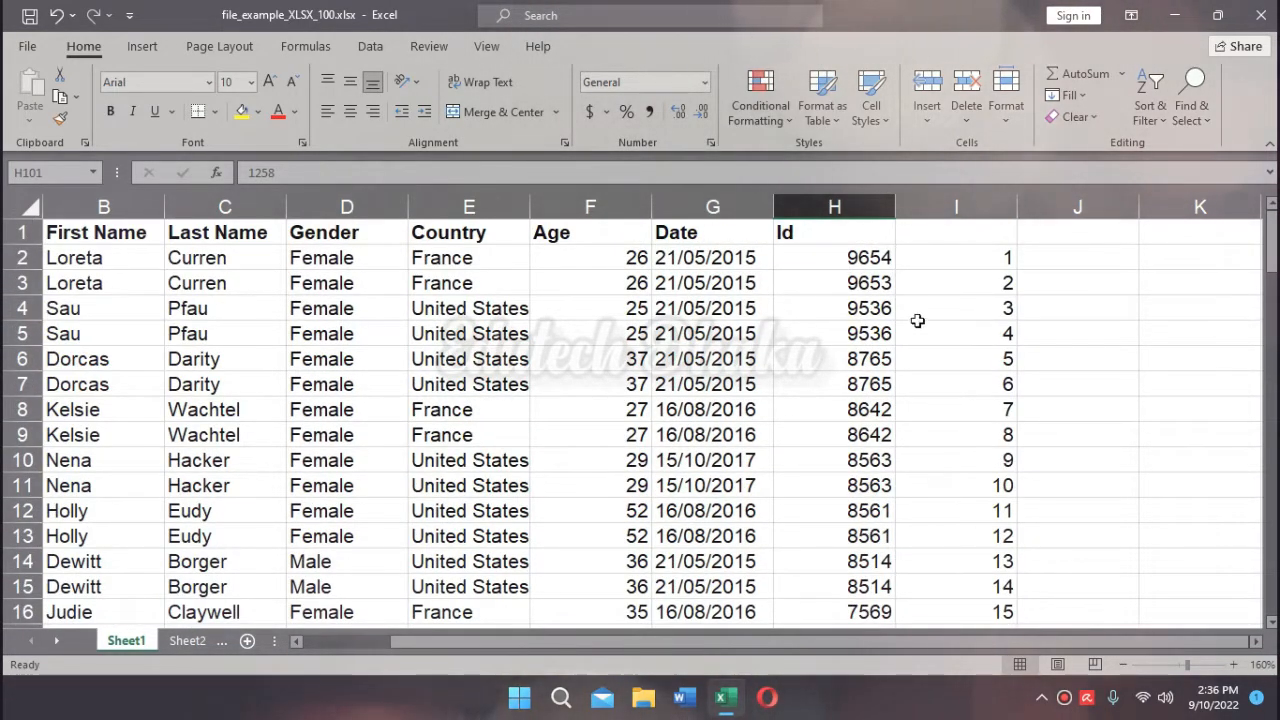
click(1077, 263)
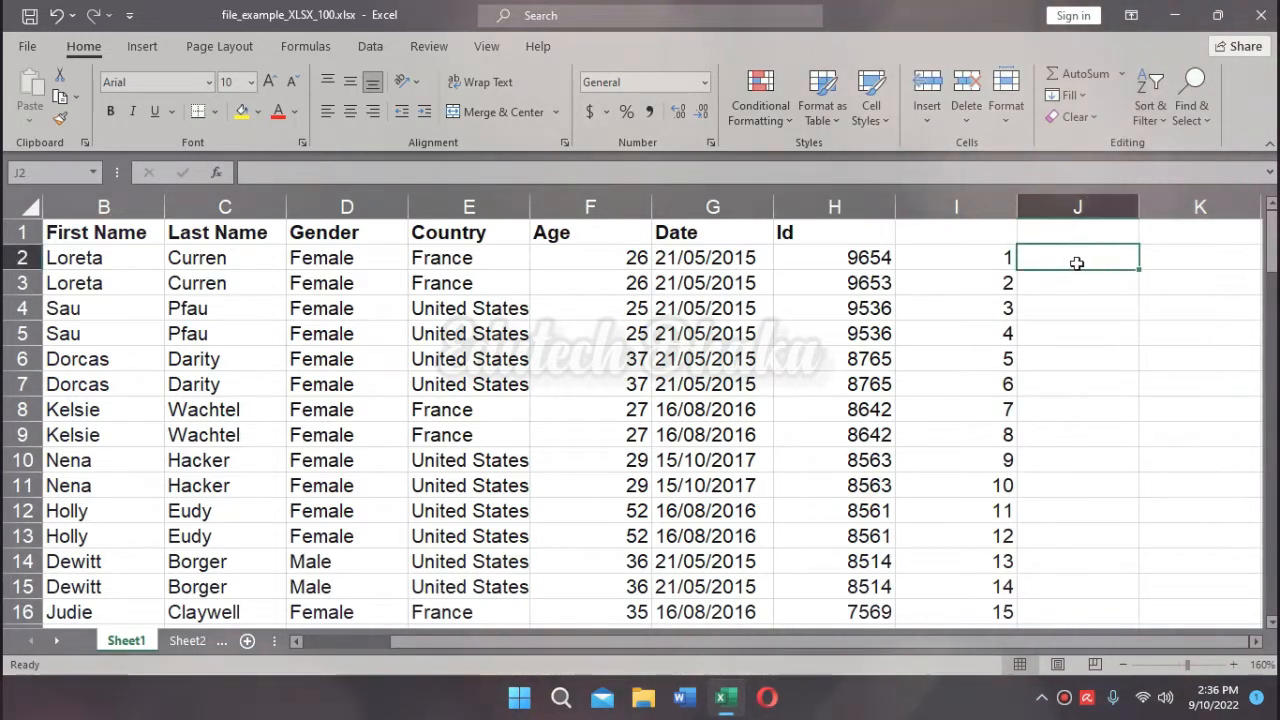
text(=lar)
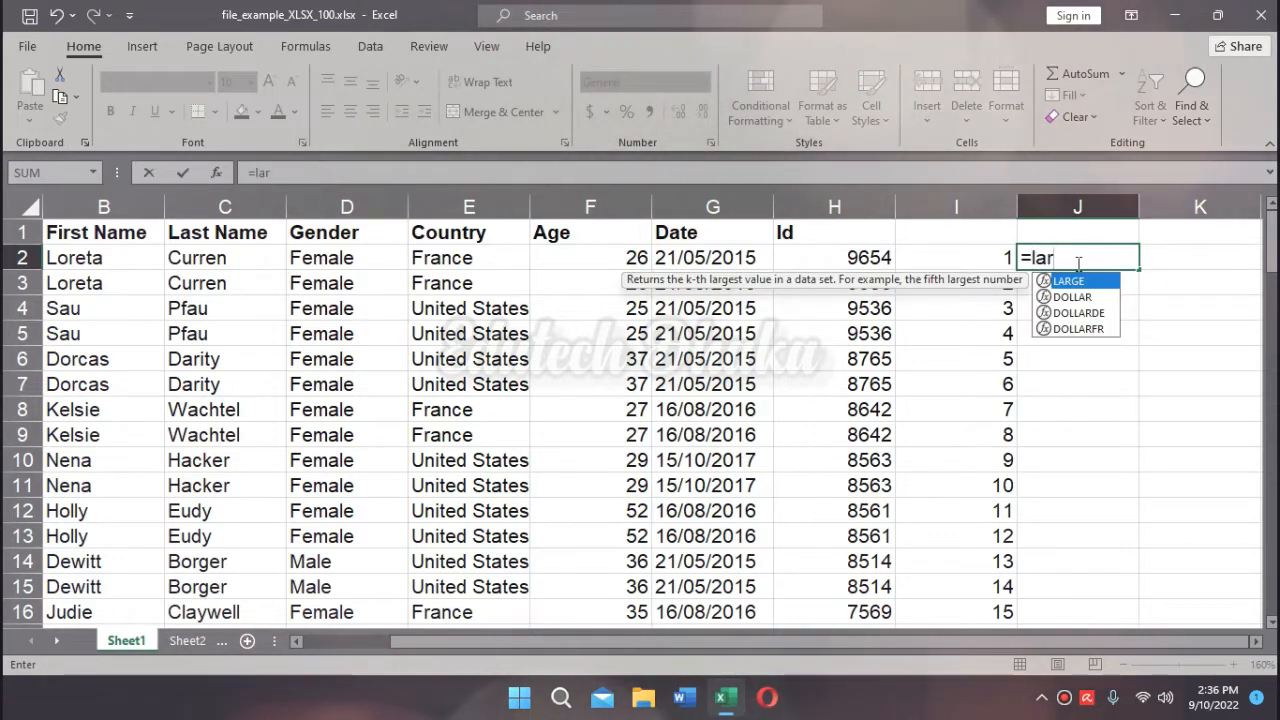
key(Tab)
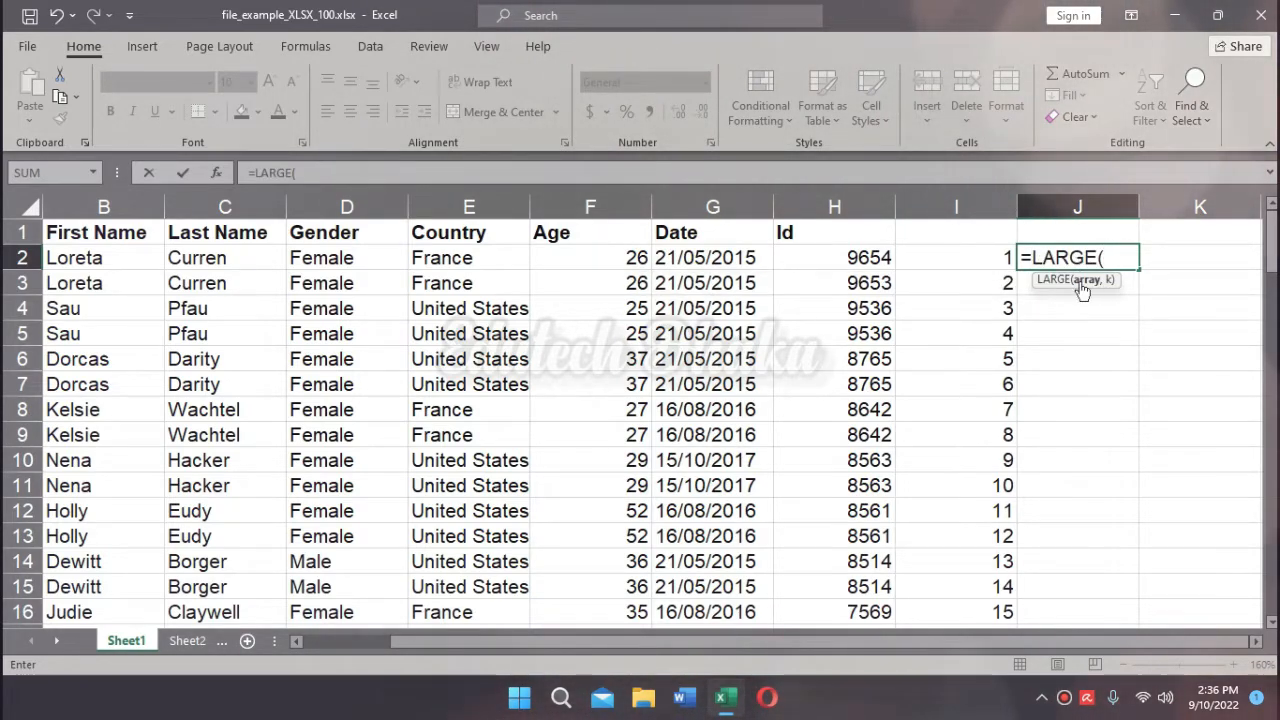
click(865, 205)
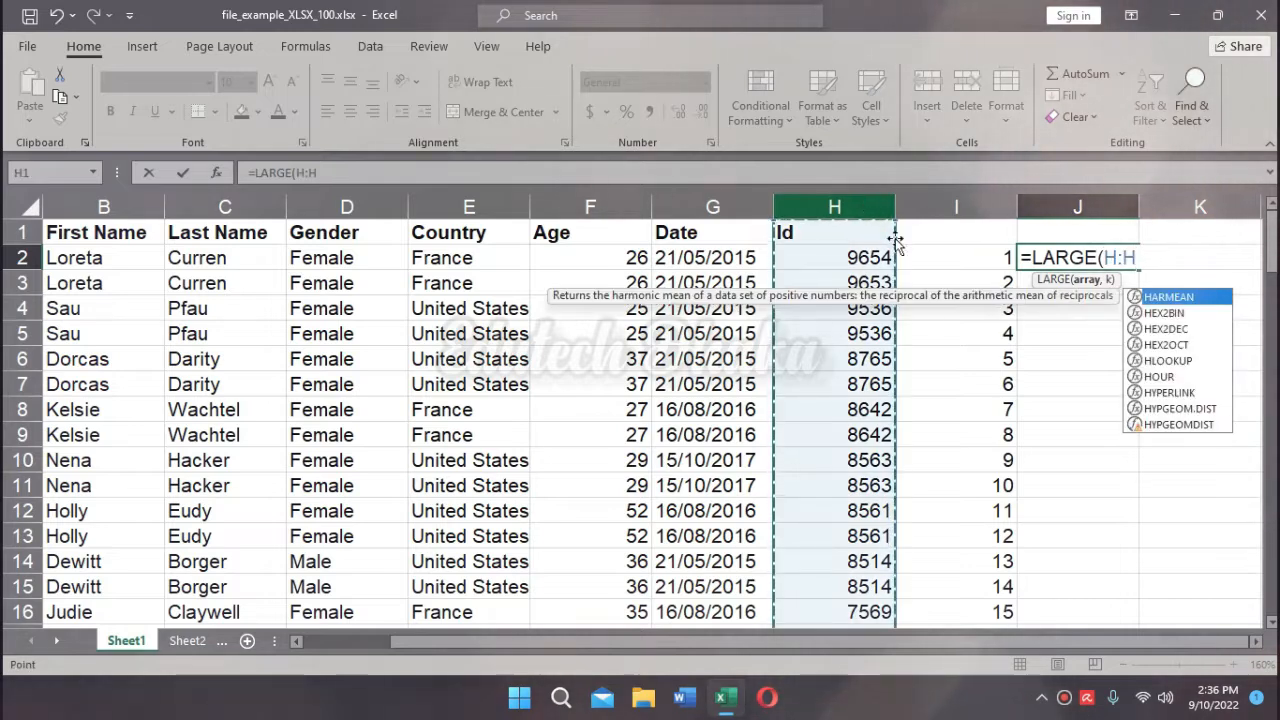
text(,15)
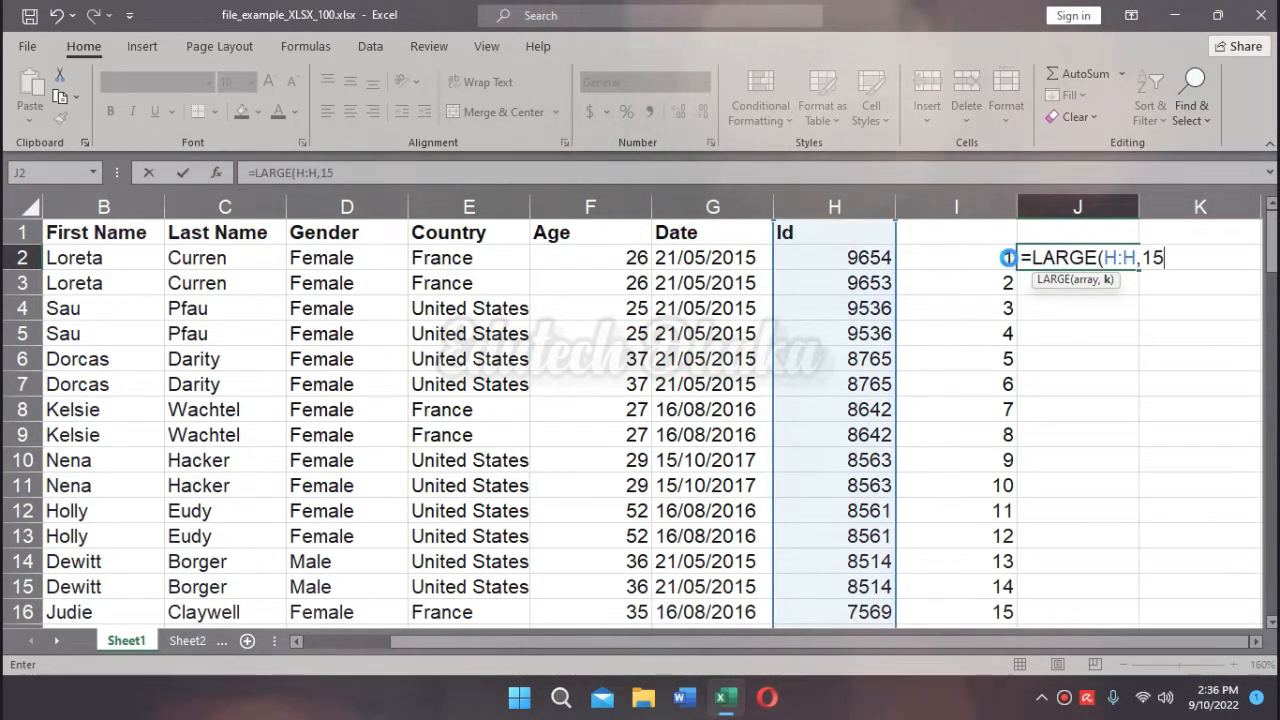
key(Return)
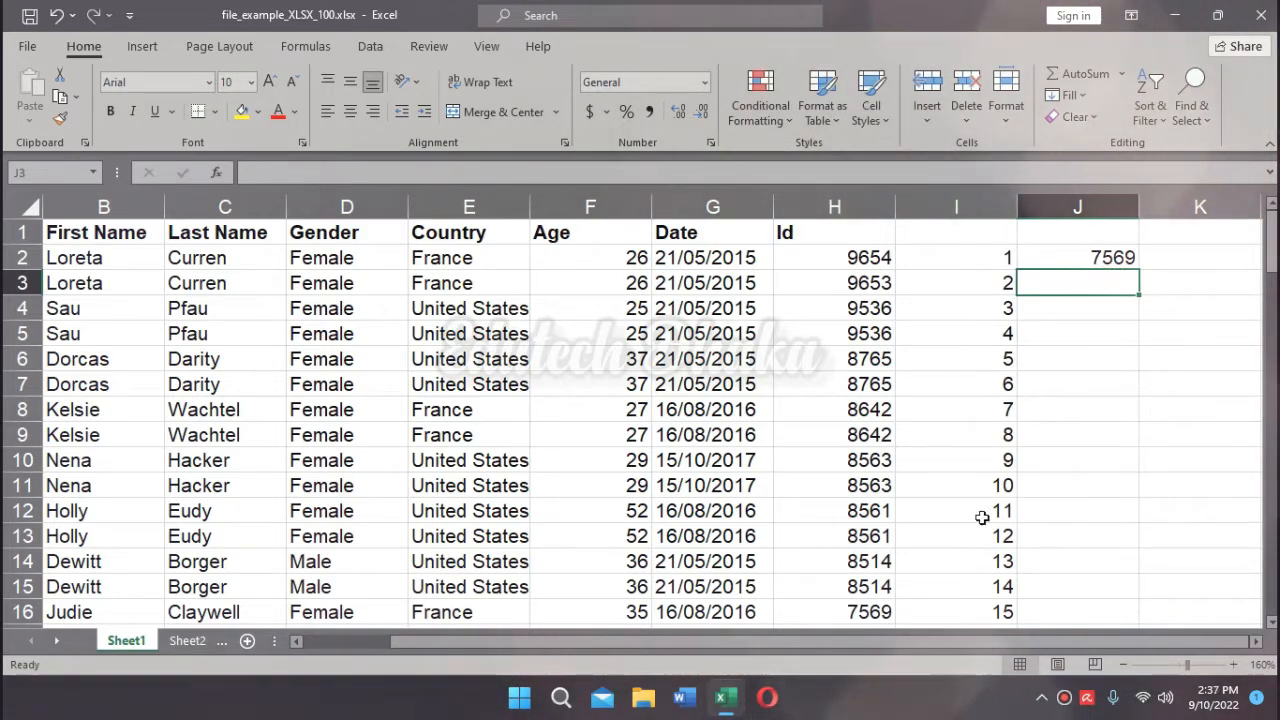
Step: Compare the LARGE formula's result in J2 with the Id in H16 beside rank number 15
scroll(1000, 590, down, 1)
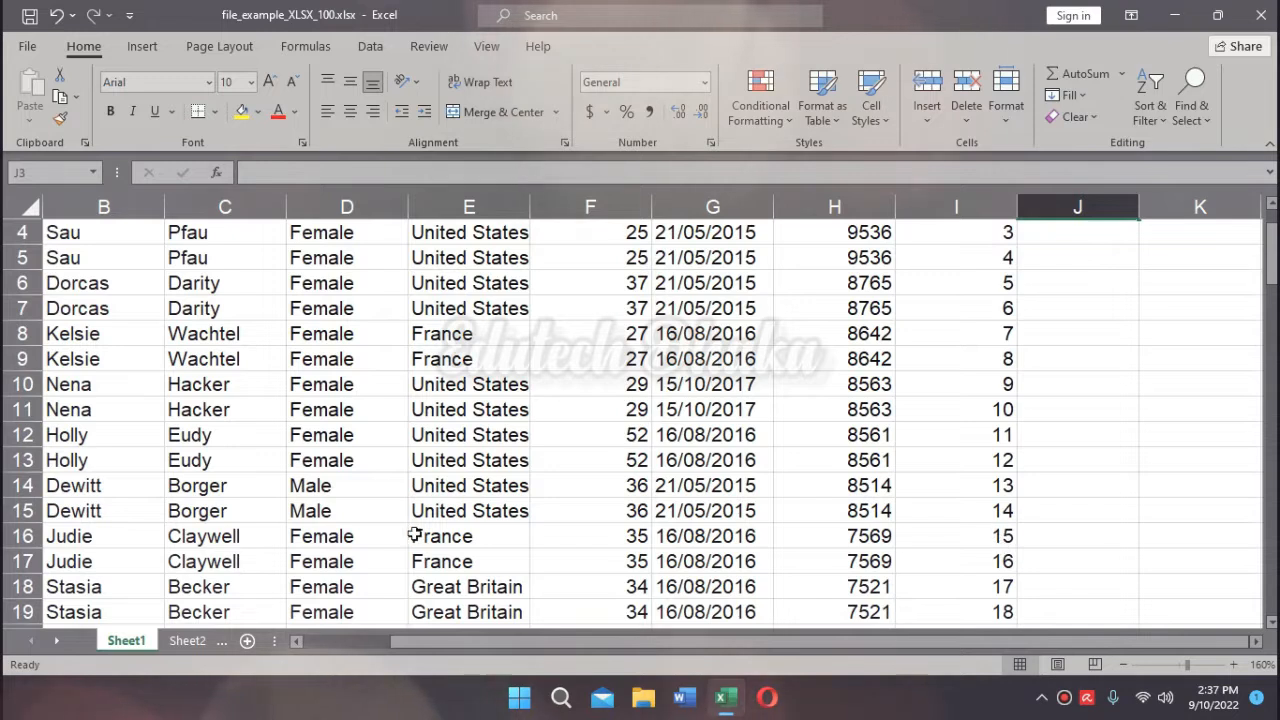
click(965, 536)
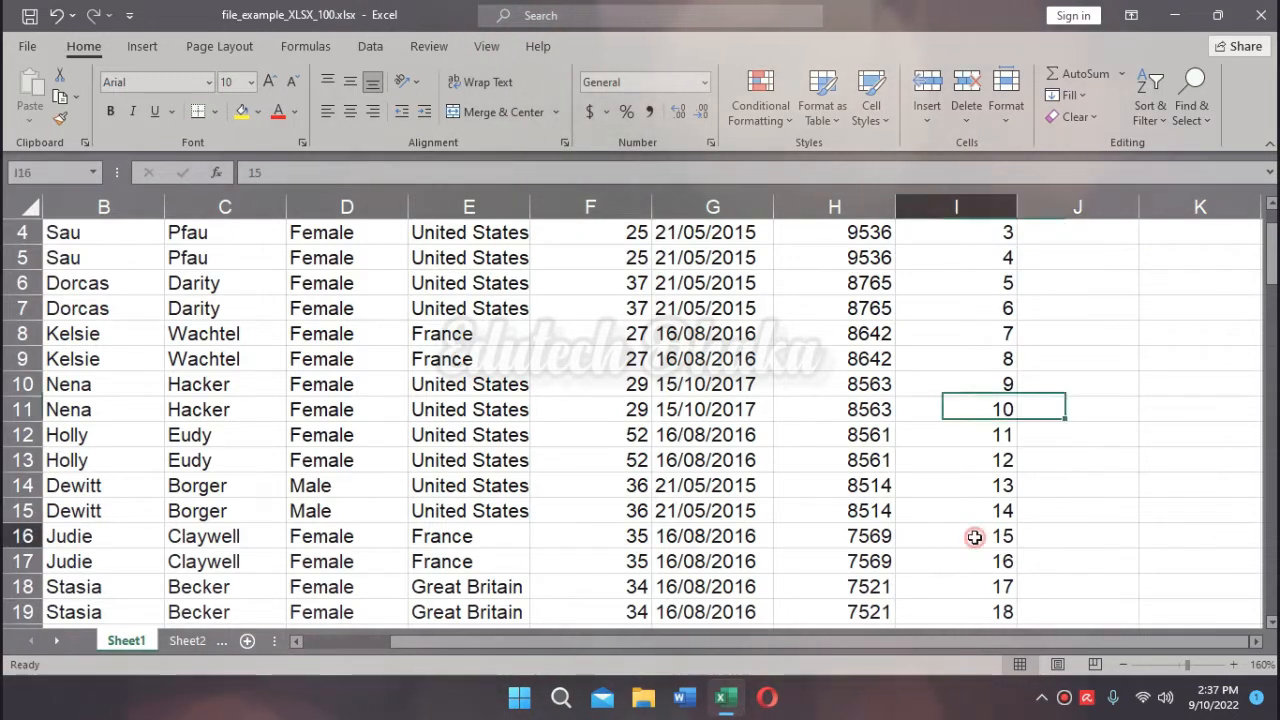
click(882, 537)
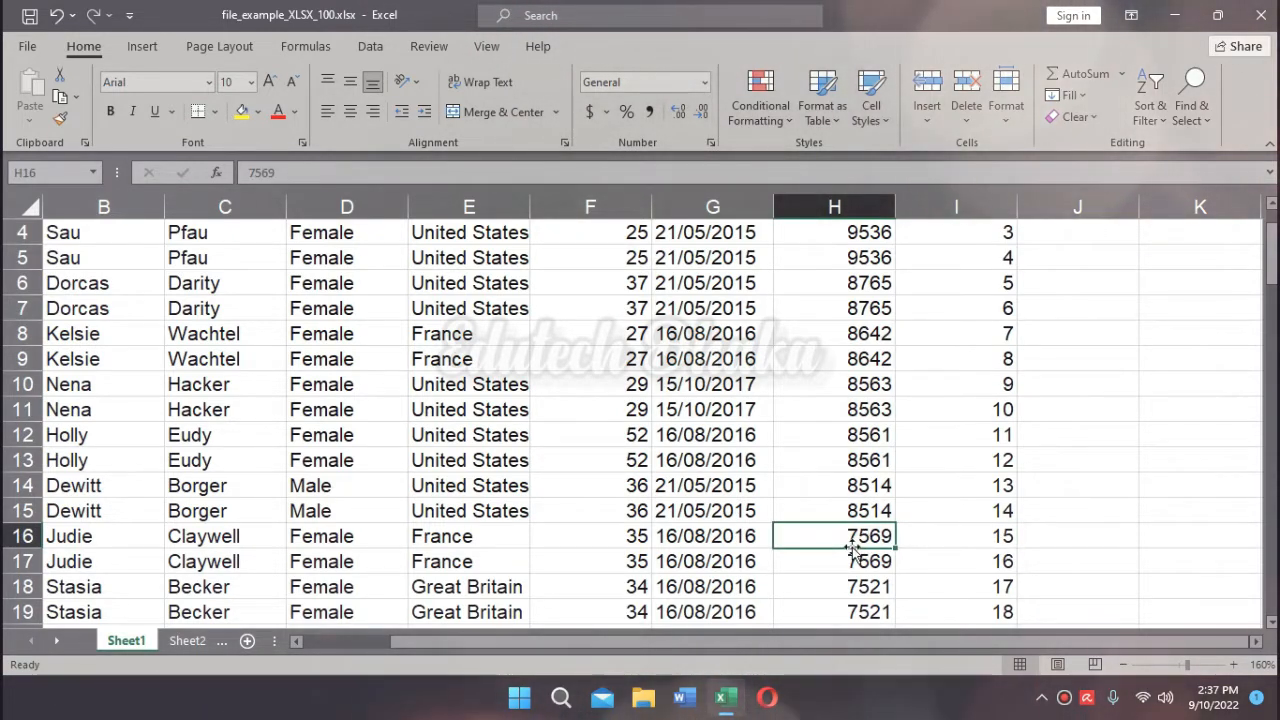
scroll(1183, 451, up, 1)
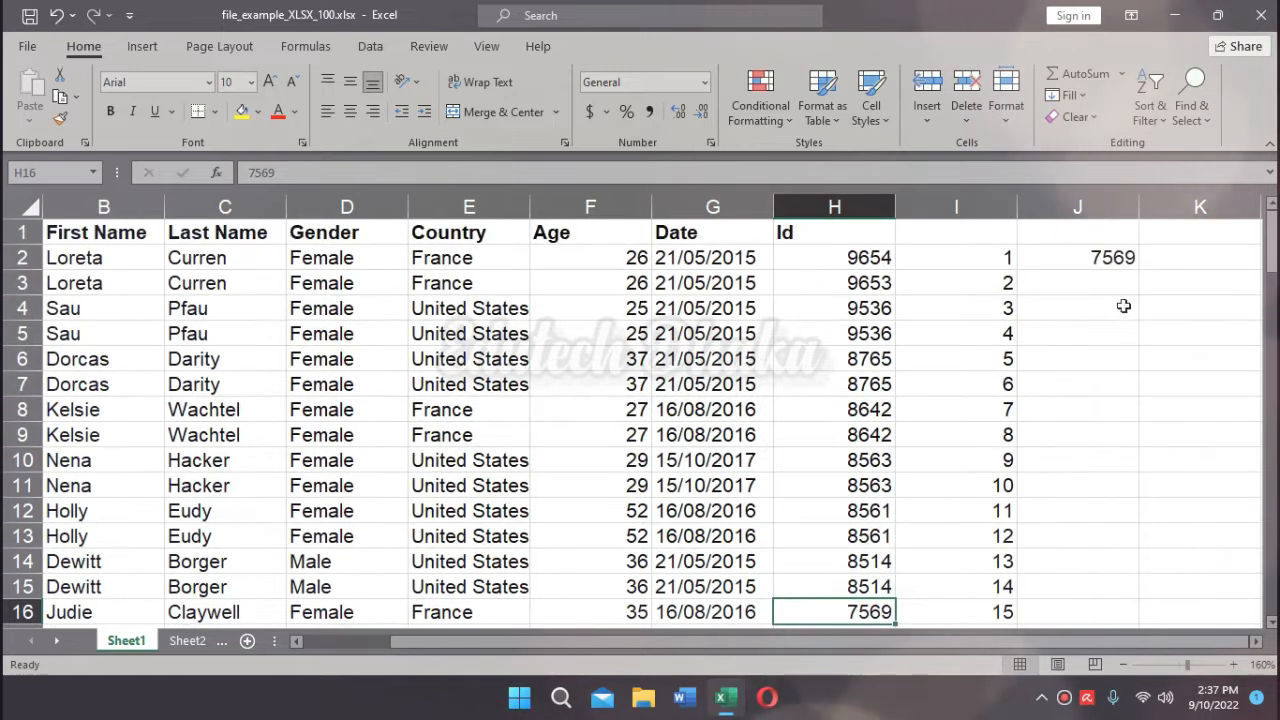
click(1100, 258)
scroll(1024, 442, down, 3)
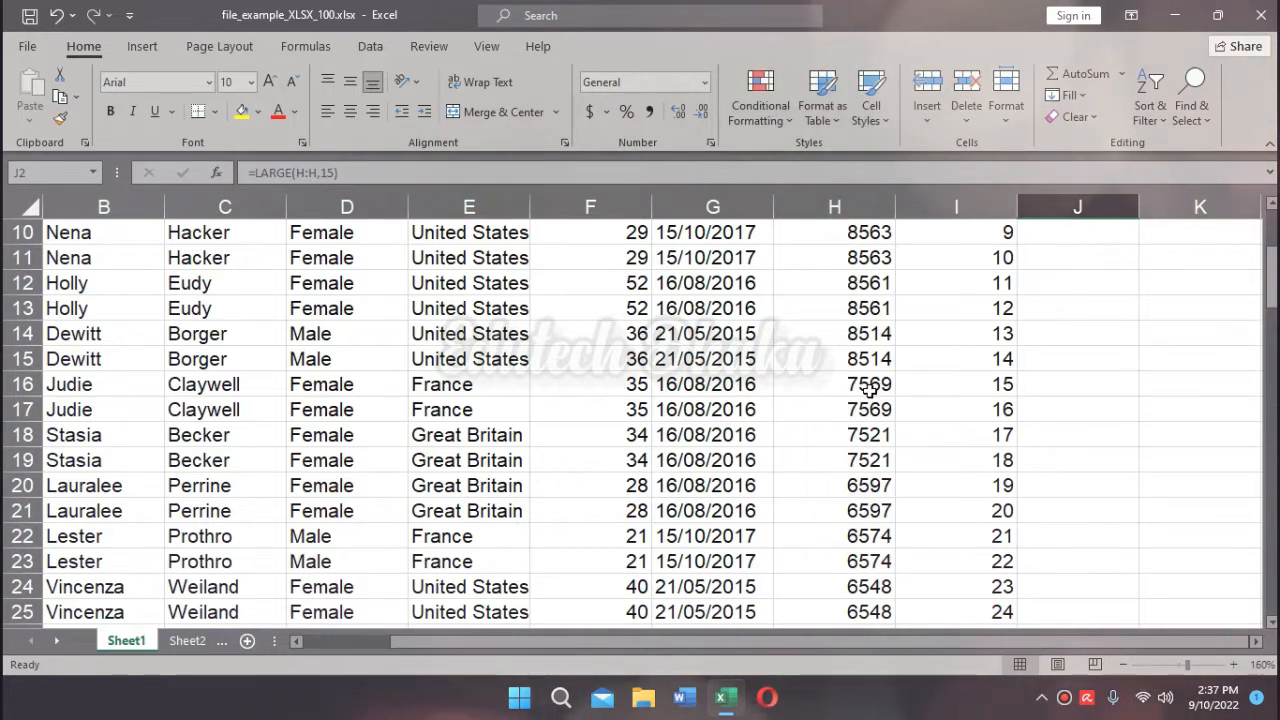
scroll(869, 390, up, 3)
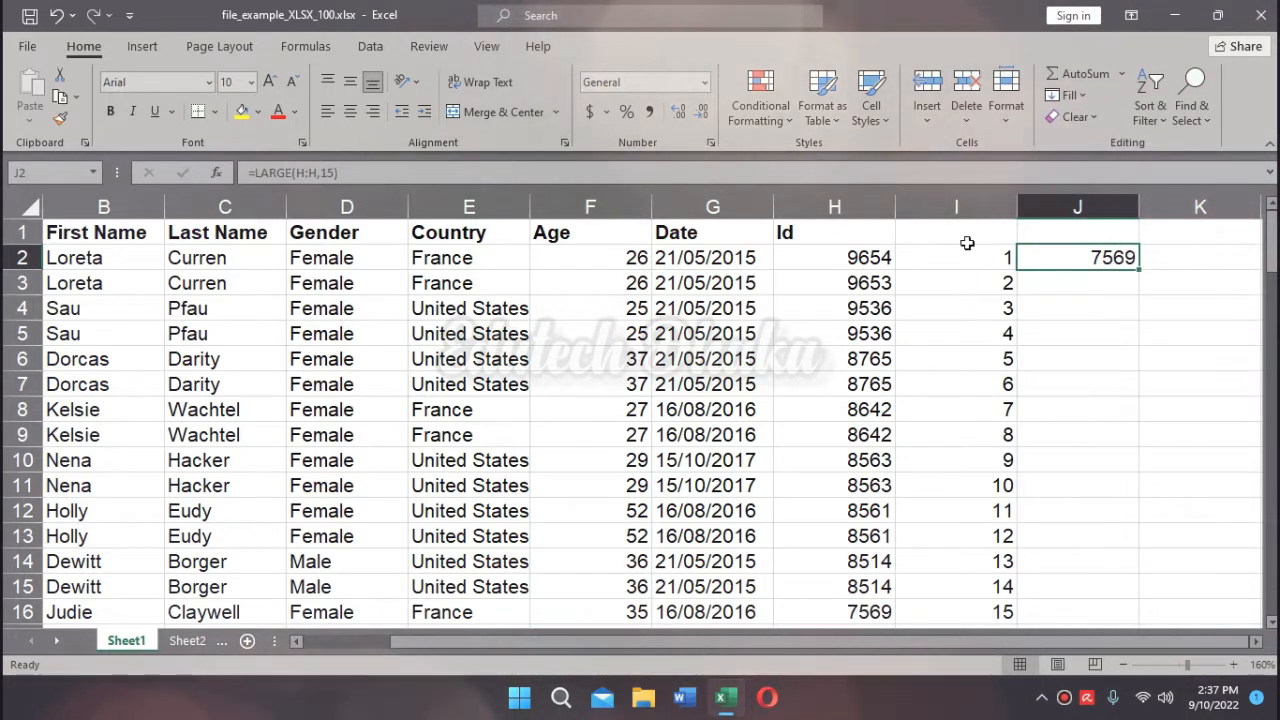
Step: Delete the rank-number column I and the column holding the LARGE formula
click(962, 207)
right_click(962, 207)
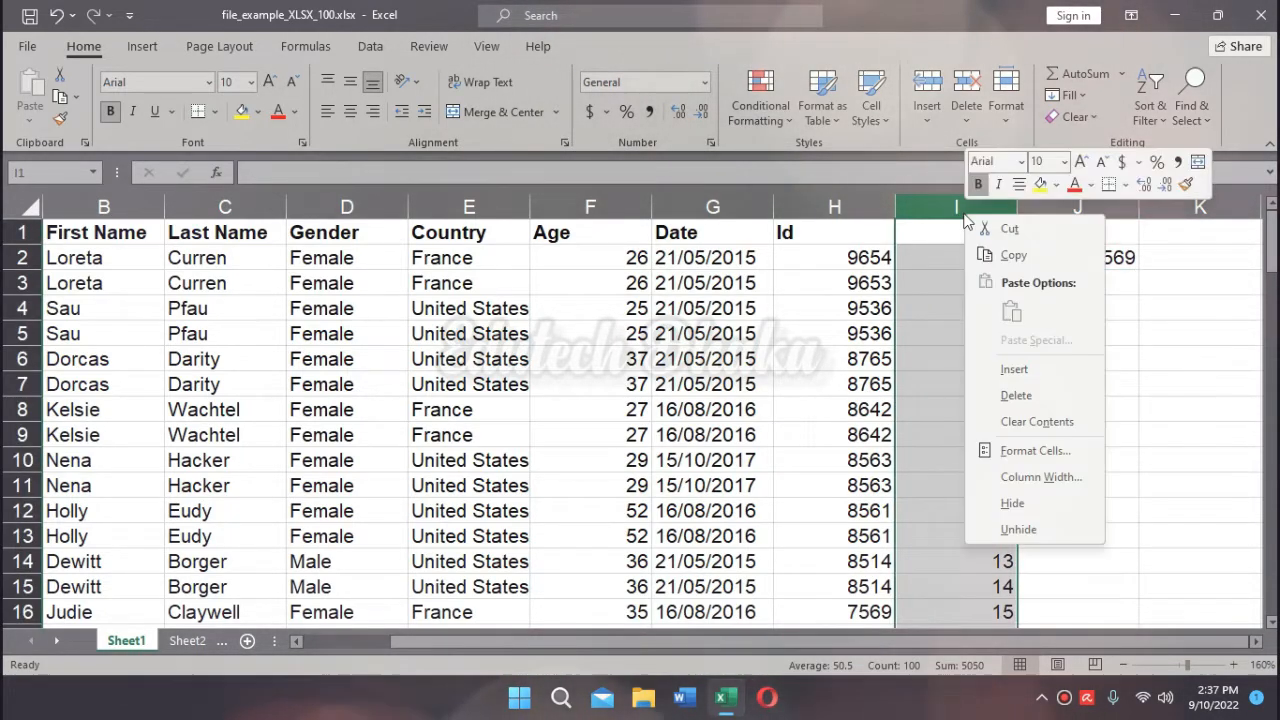
click(1006, 398)
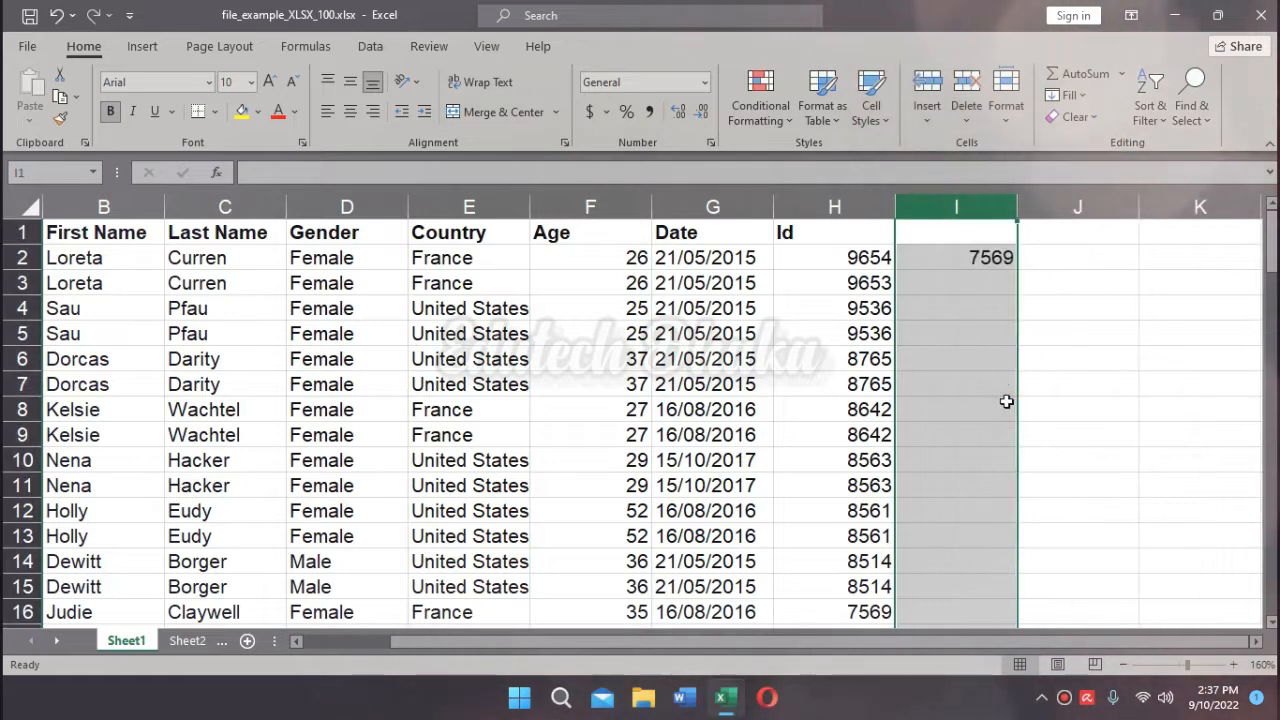
right_click(994, 207)
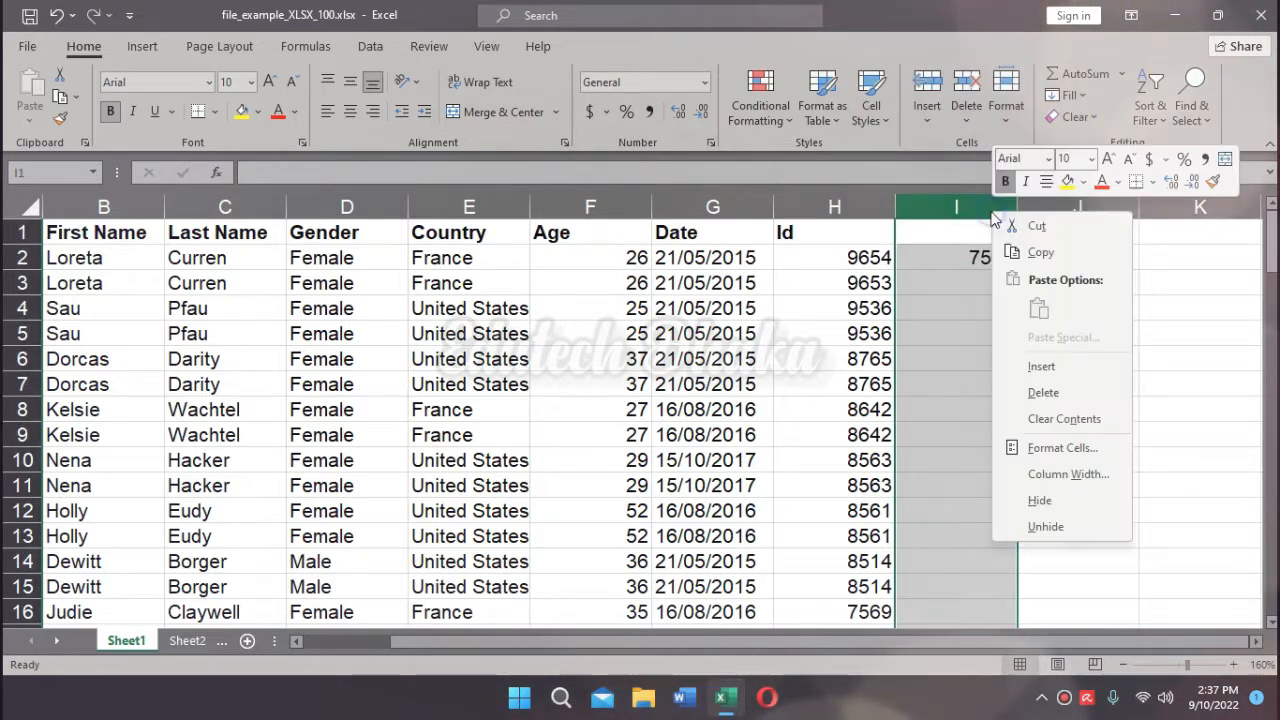
click(1043, 392)
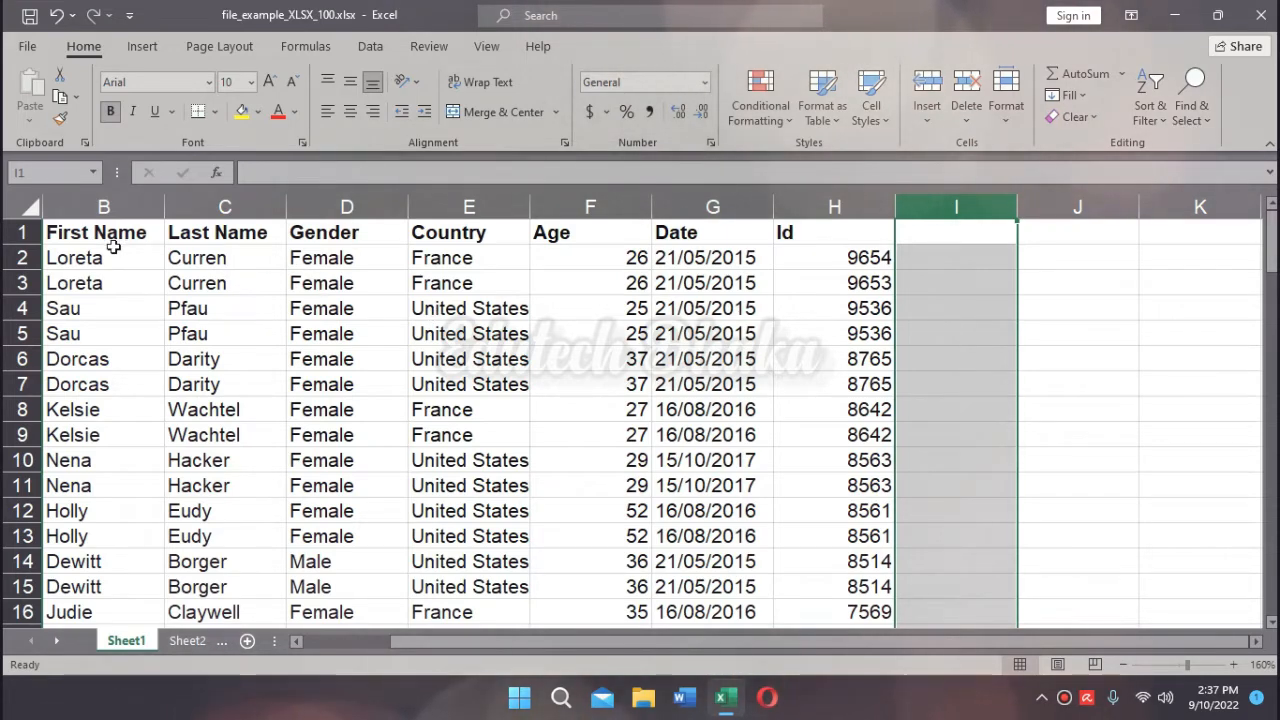
click(347, 260)
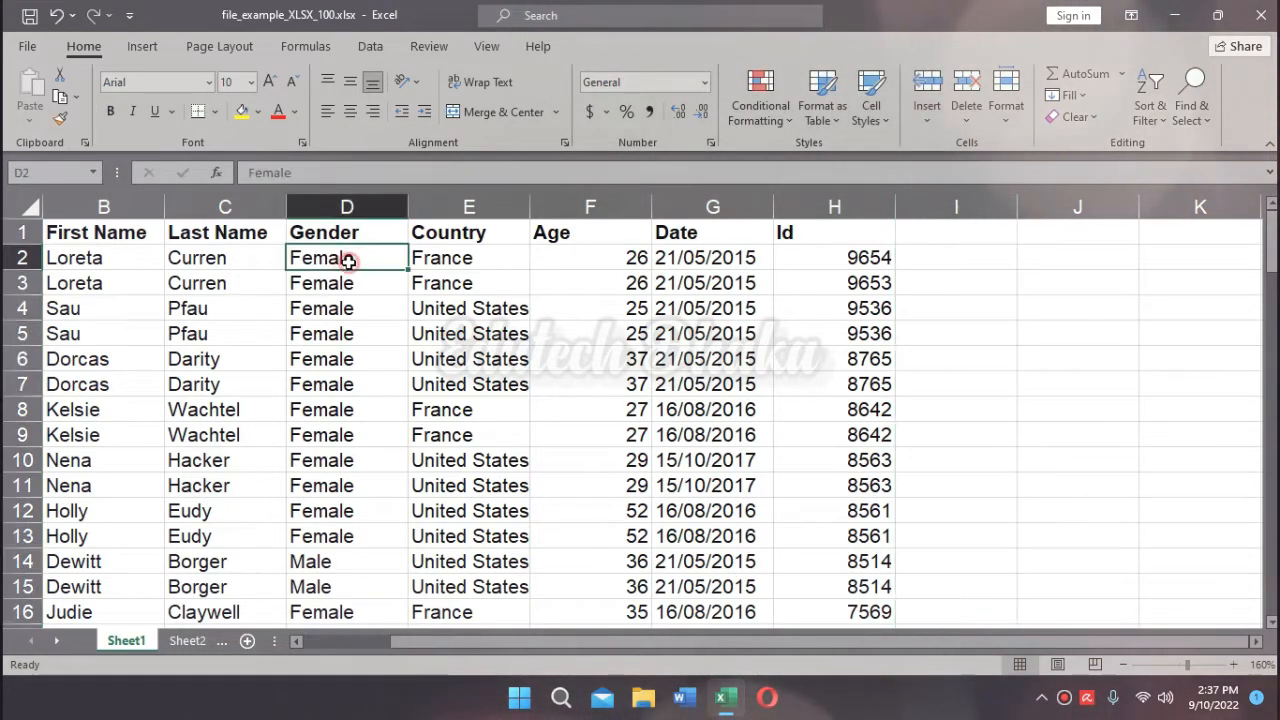
click(91, 258)
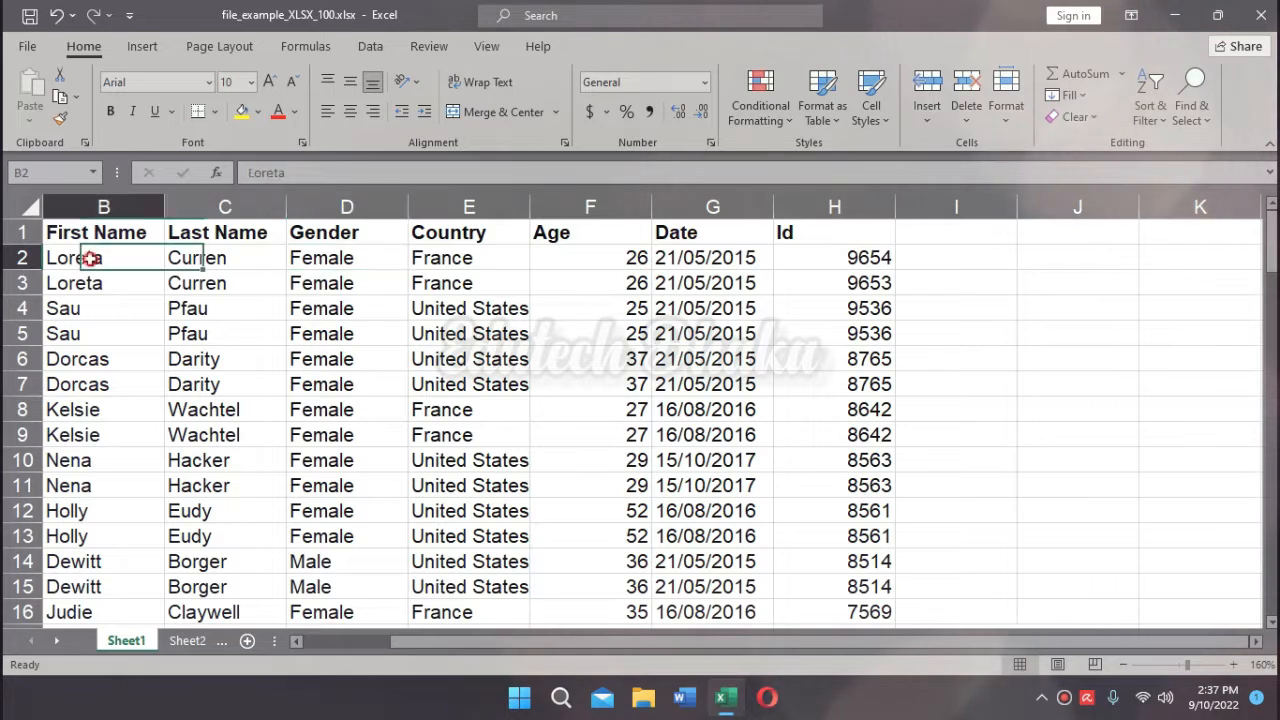
click(315, 261)
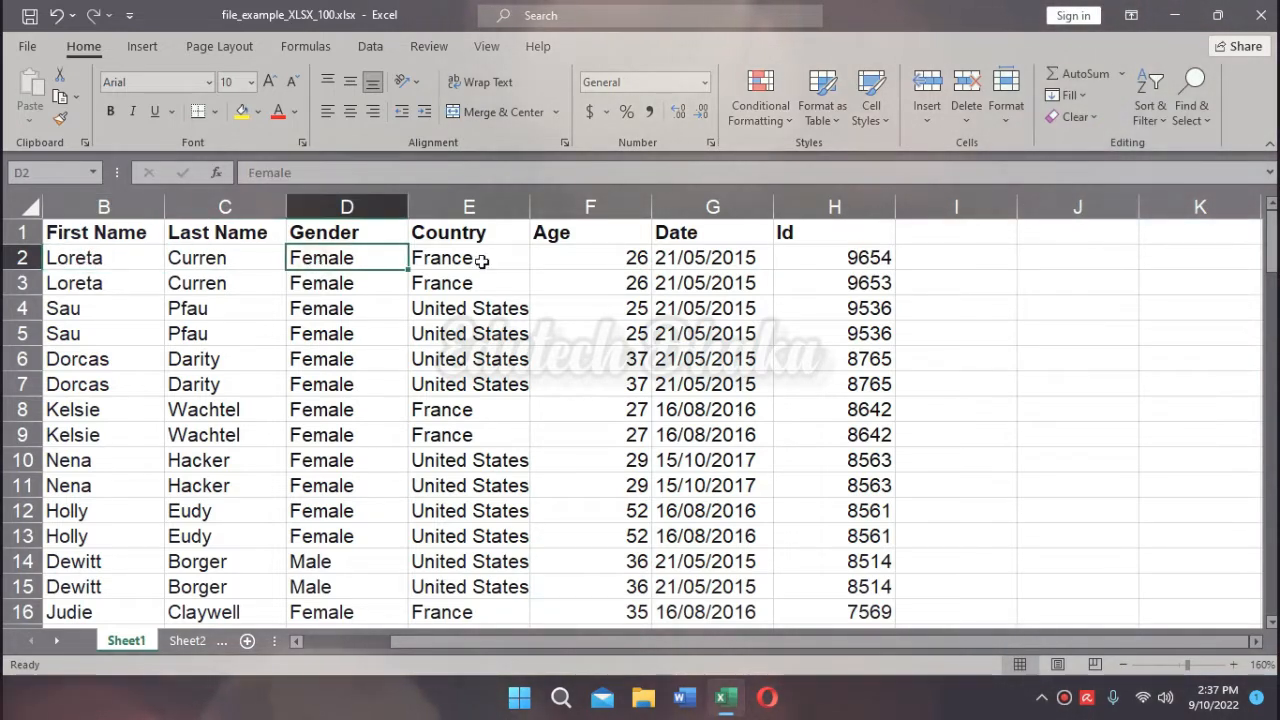
Step: Enter =CONCATENATE(B2,D2) in I2 to join the first name and gender
click(963, 262)
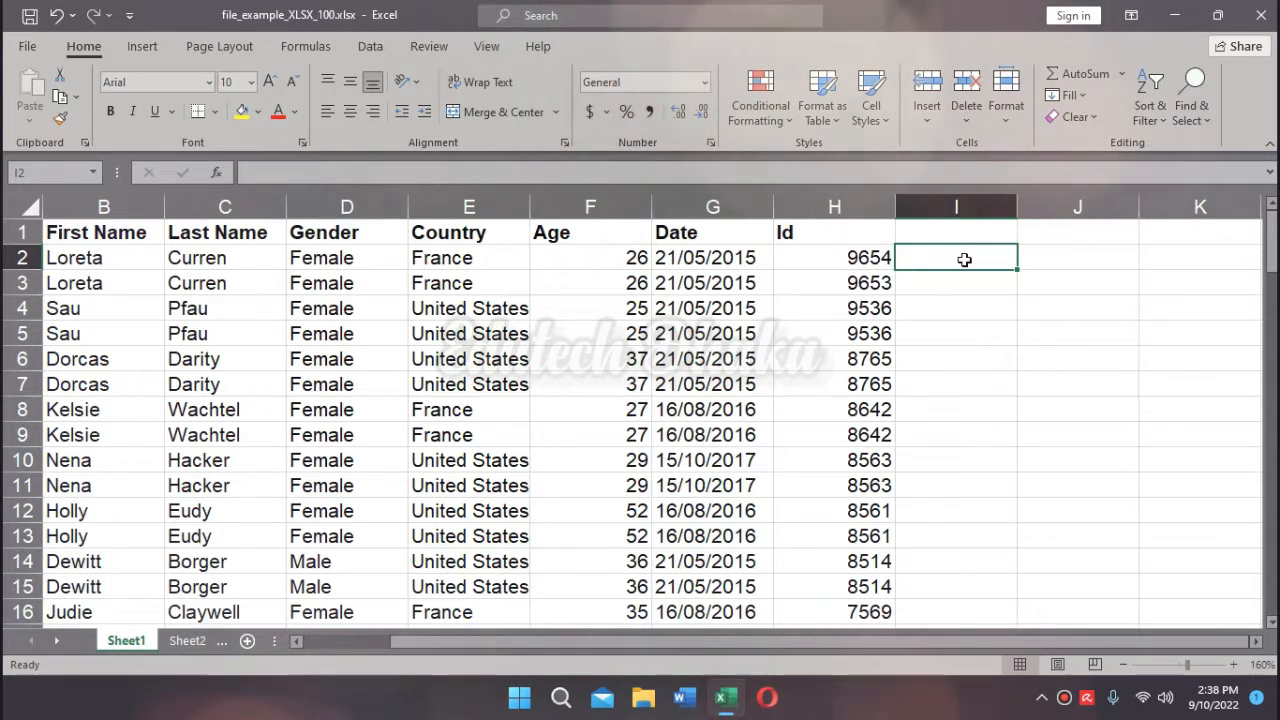
text(=c)
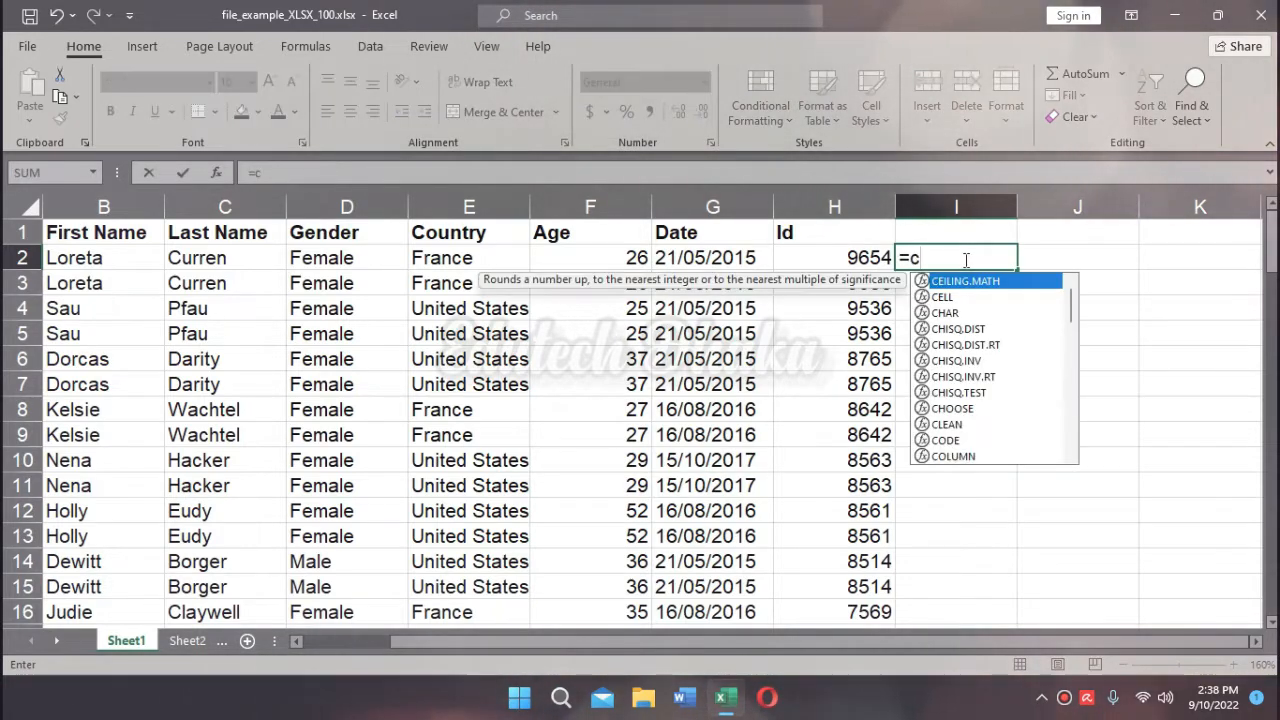
text(onc)
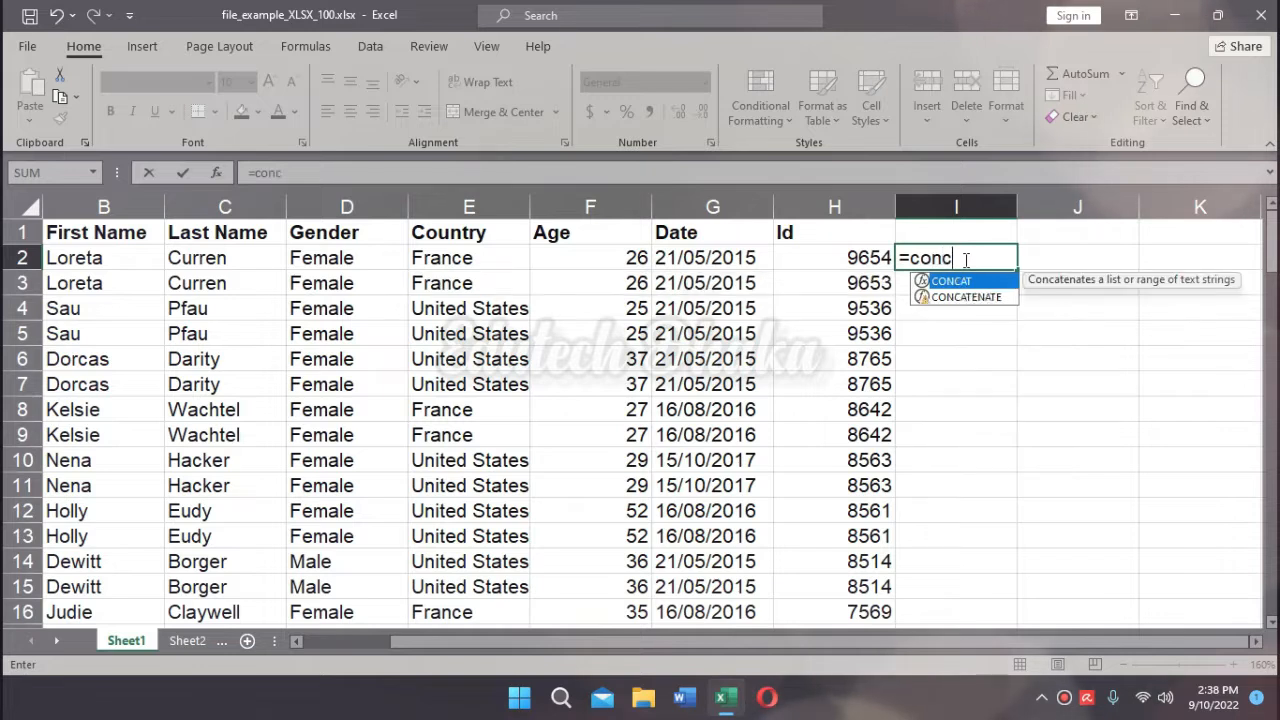
text(ate)
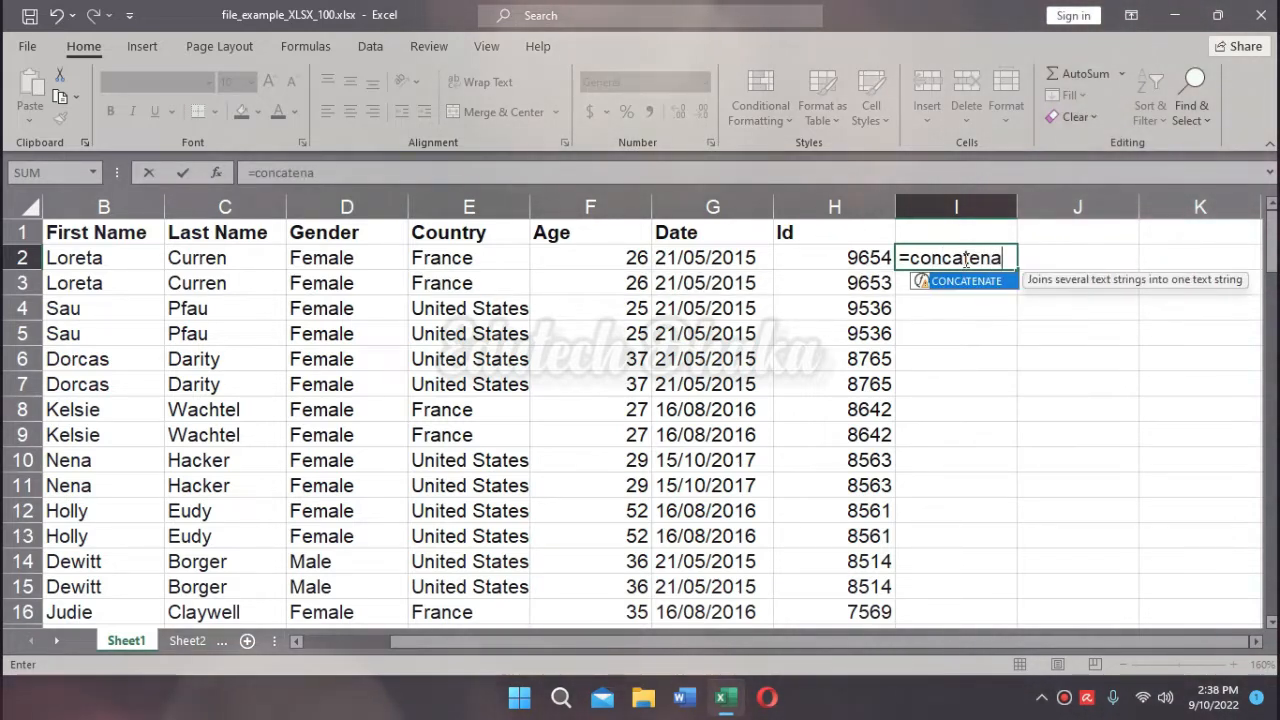
text(na)
key(Tab)
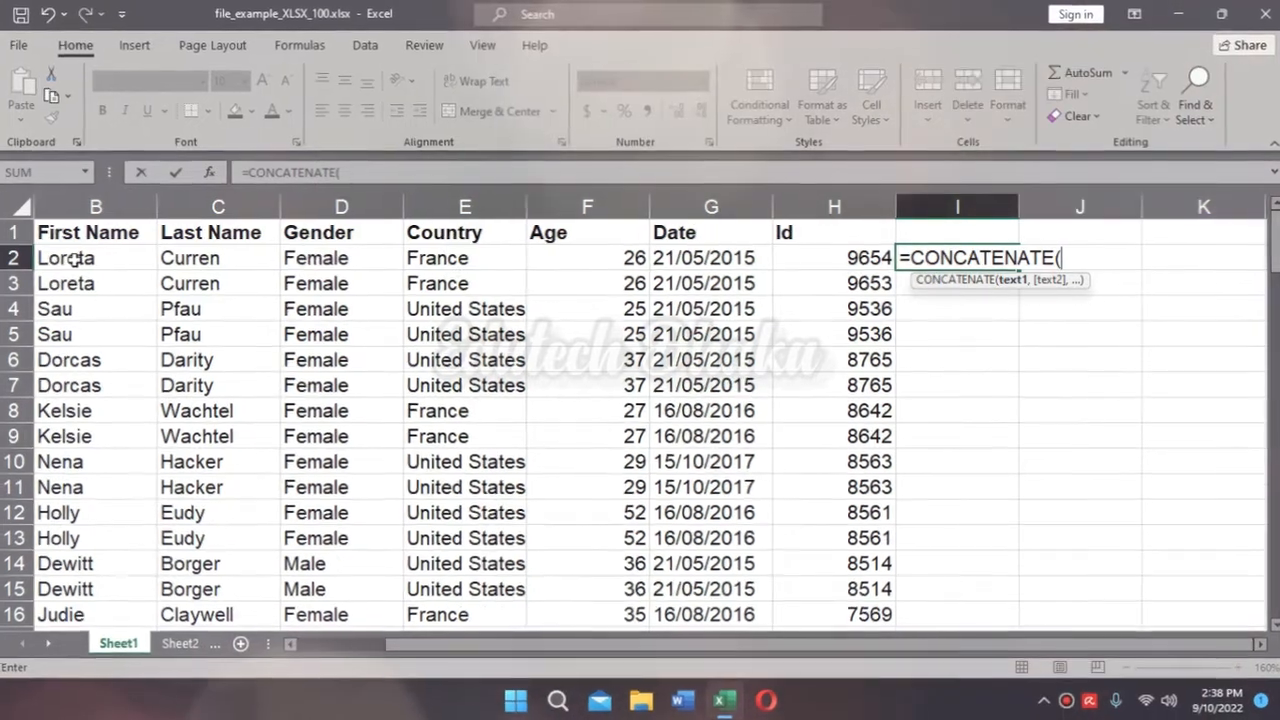
click(74, 257)
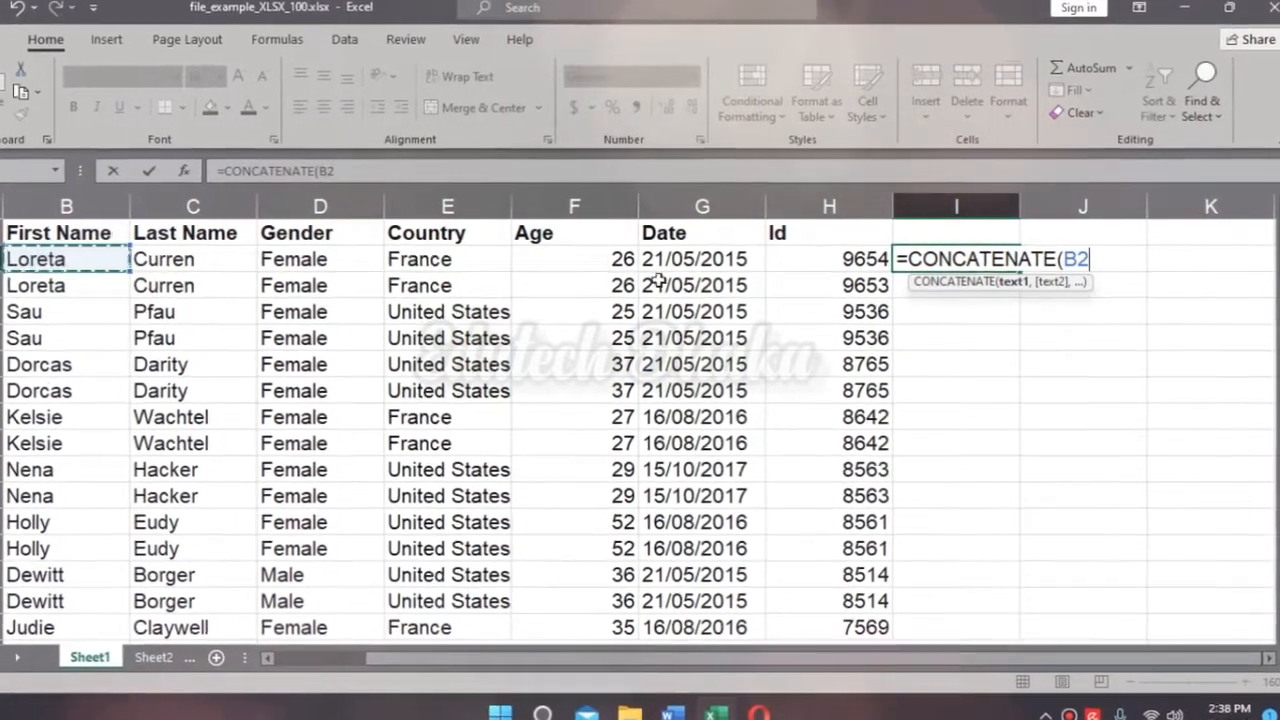
text(,)
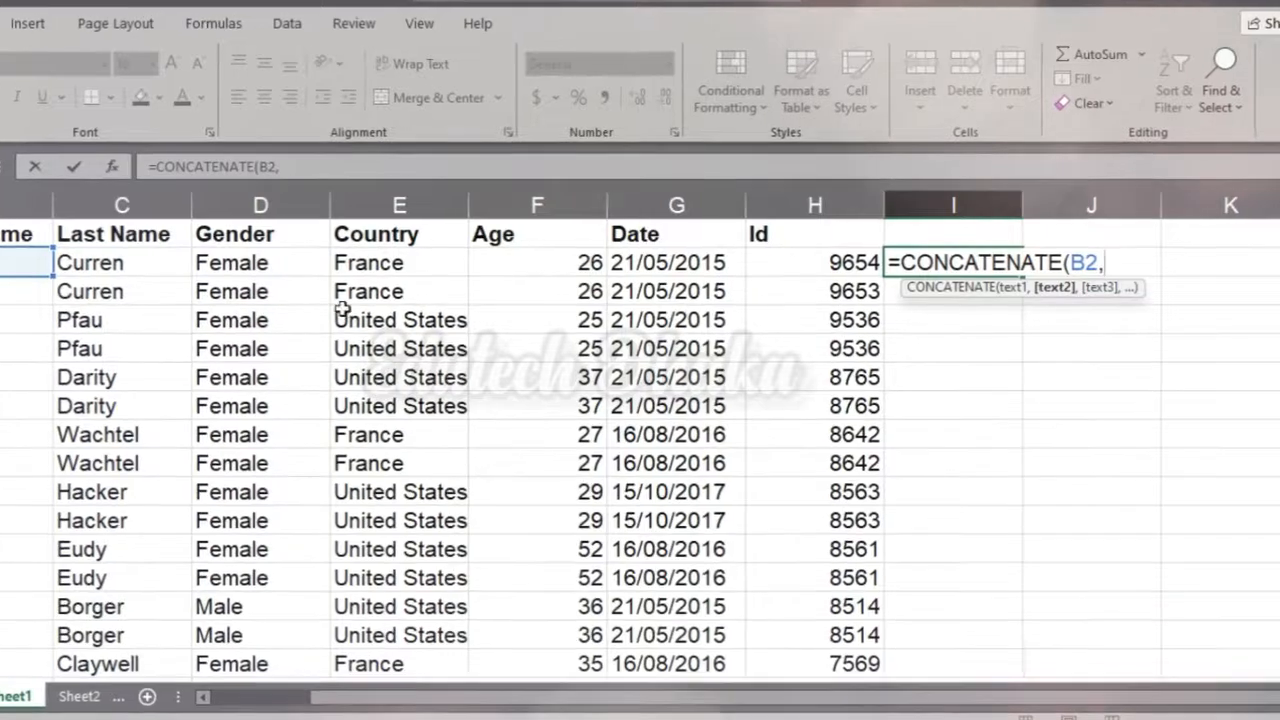
click(233, 263)
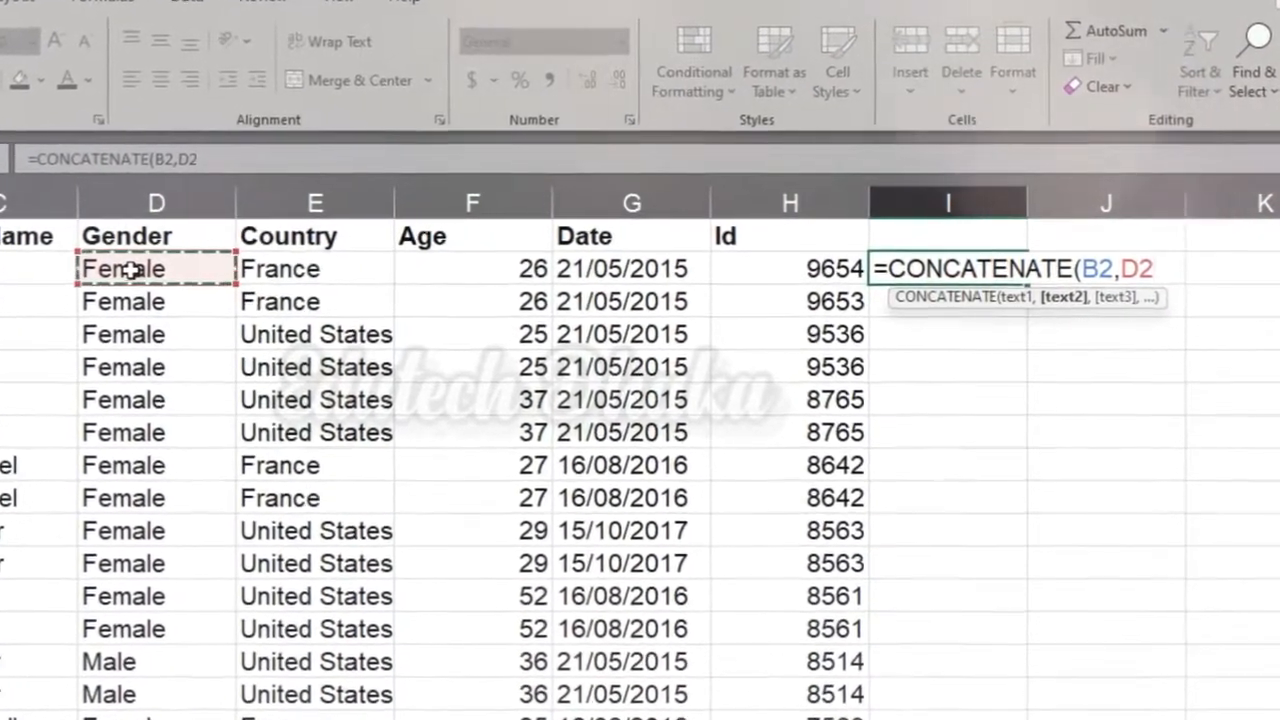
key(Return)
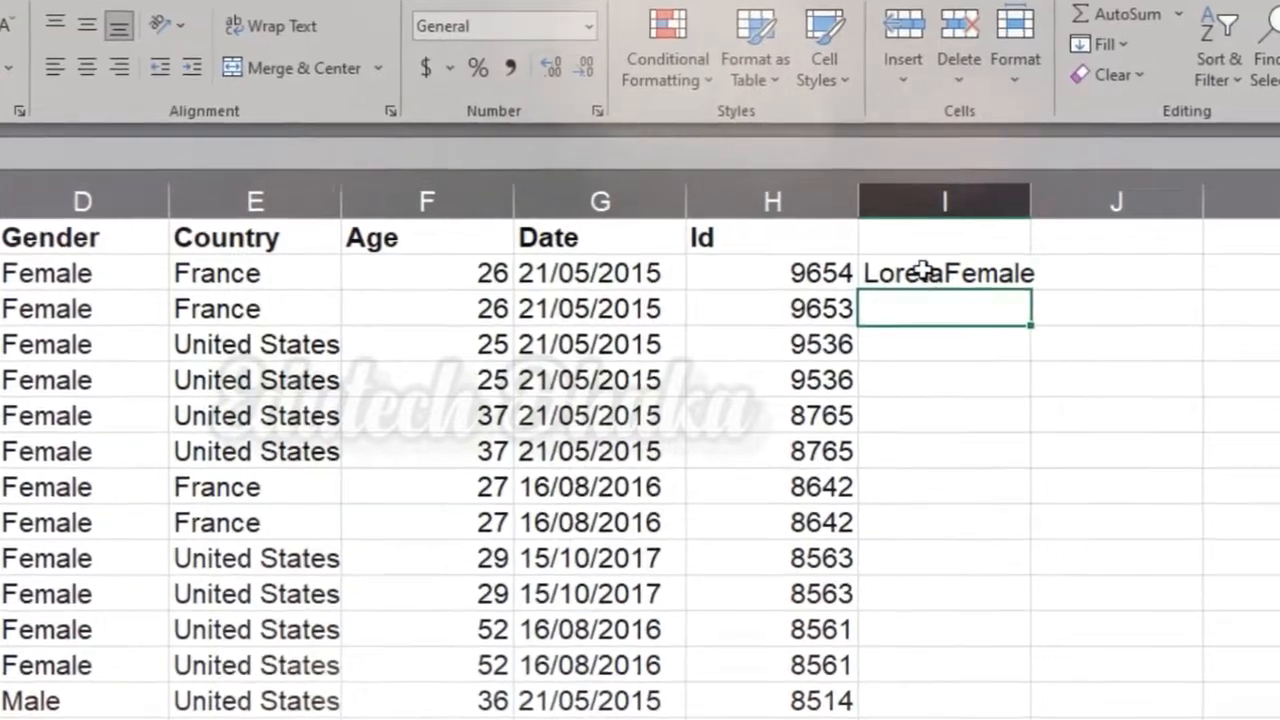
Step: Fill the CONCATENATE formula from I2 down column I to the last data row and review the joined values
click(930, 280)
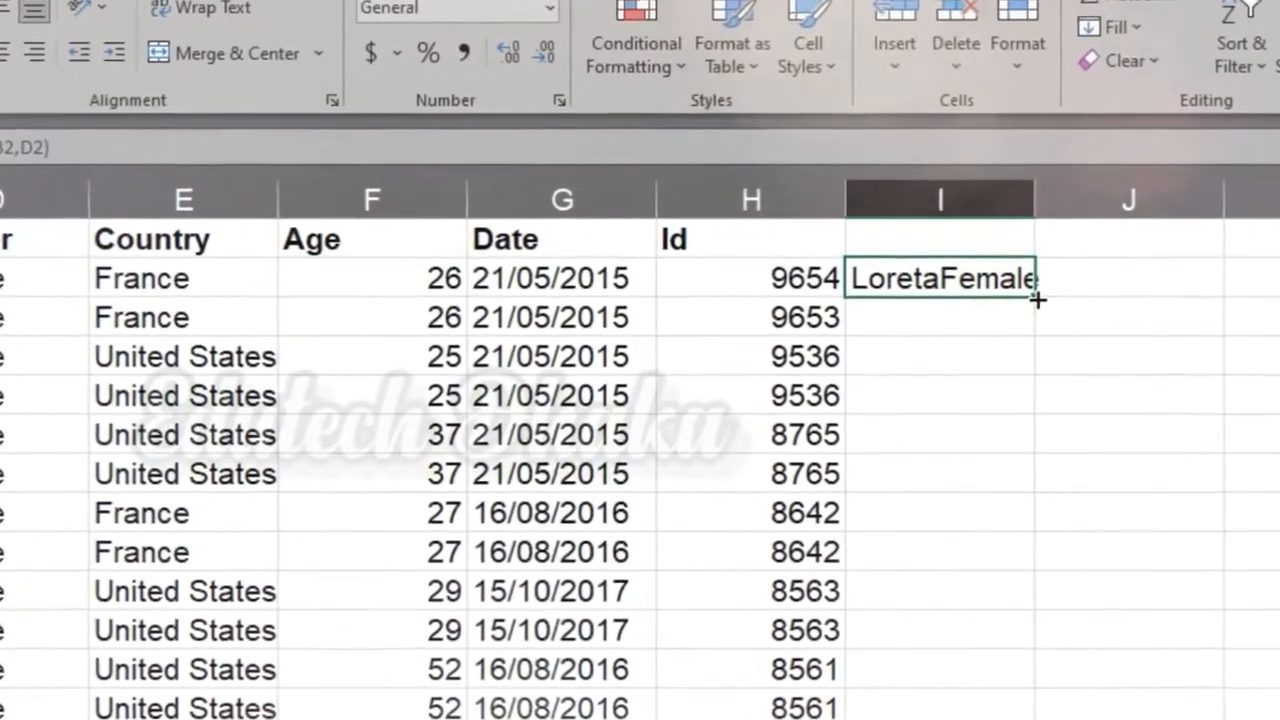
double_click(1031, 292)
scroll(958, 427, down, 3)
scroll(958, 427, up, 3)
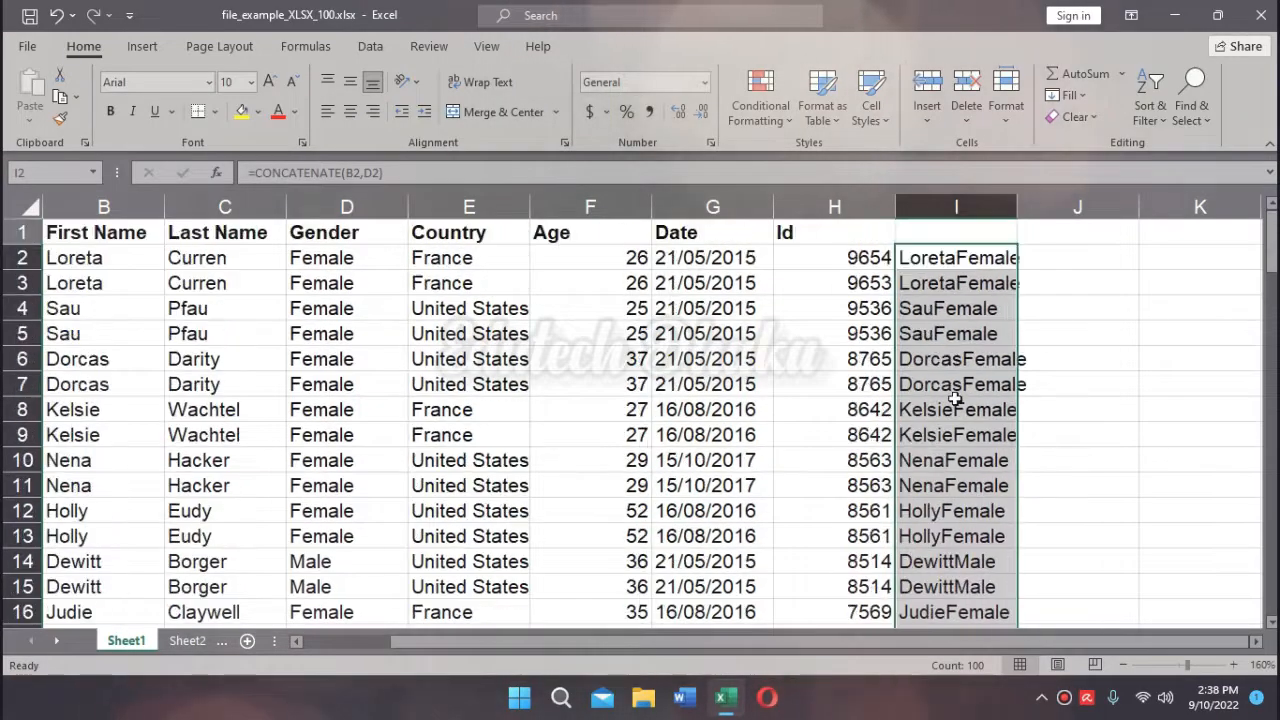
scroll(958, 427, down, 8)
scroll(963, 432, down, 5)
scroll(963, 432, up, 15)
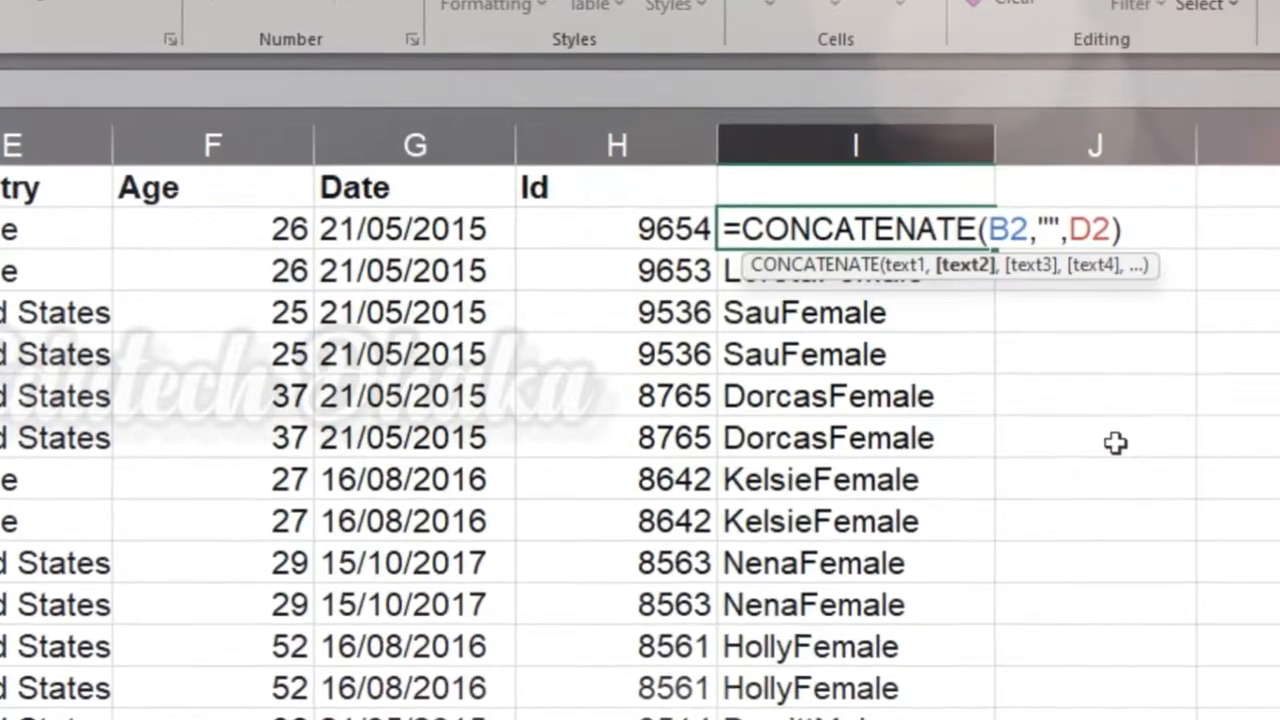
Step: Add a space between the first name and gender with =CONCATENATE(B2," ",D2) in I2, and fill it down column I
key(Return)
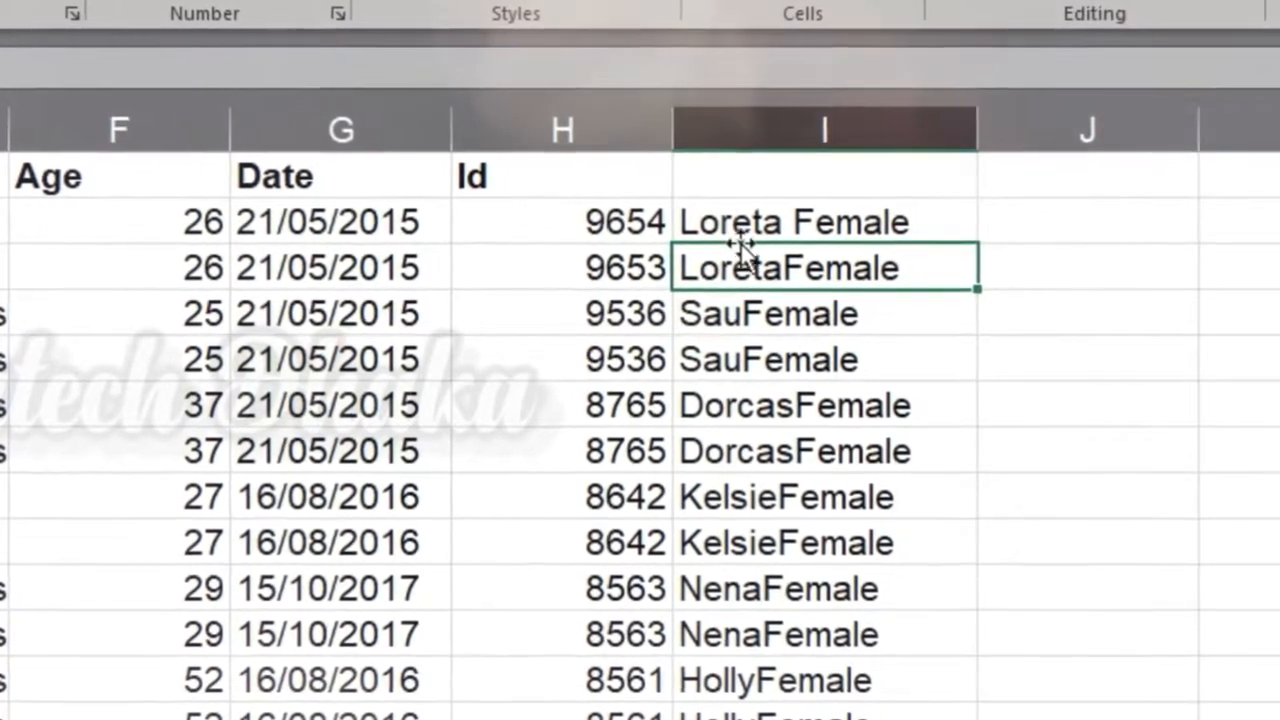
click(830, 218)
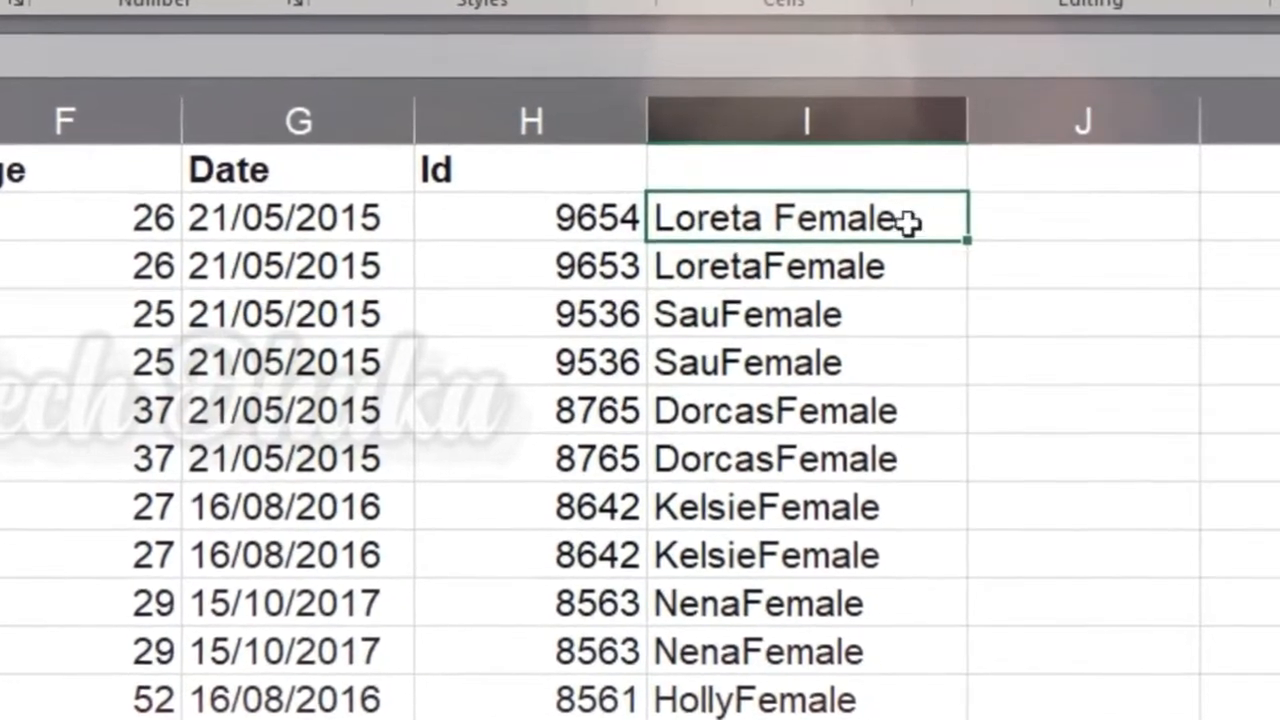
double_click(964, 243)
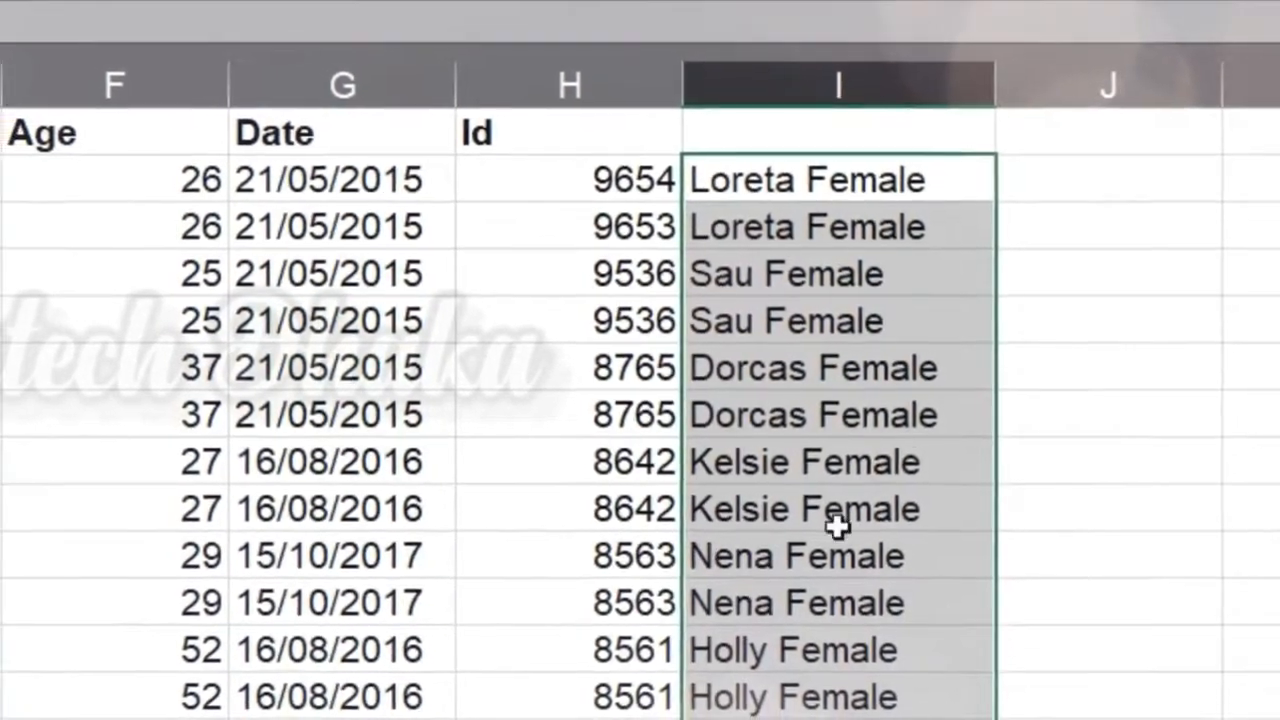
Step: Change the formula in I2 to =CONCATENATE(B2," / ",D2) to separate the first name and gender with a slash
scroll(829, 506, down, 5)
scroll(890, 592, down, 20)
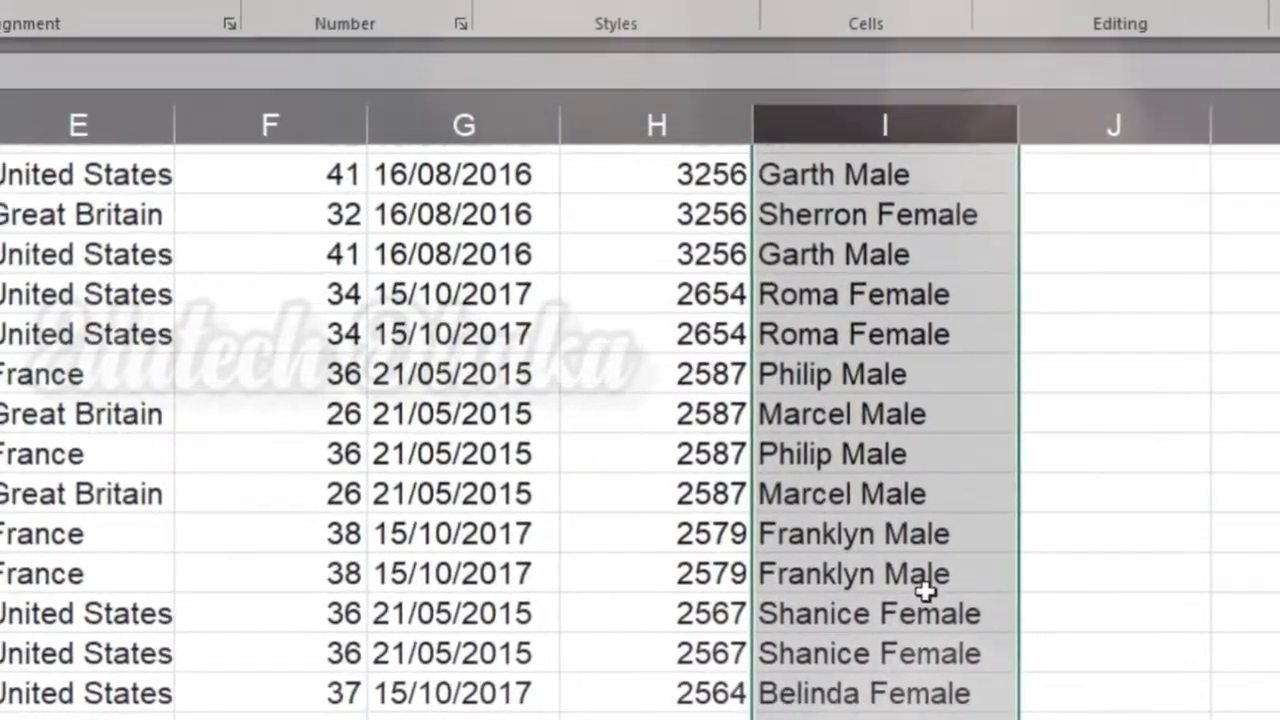
scroll(925, 591, down, 7)
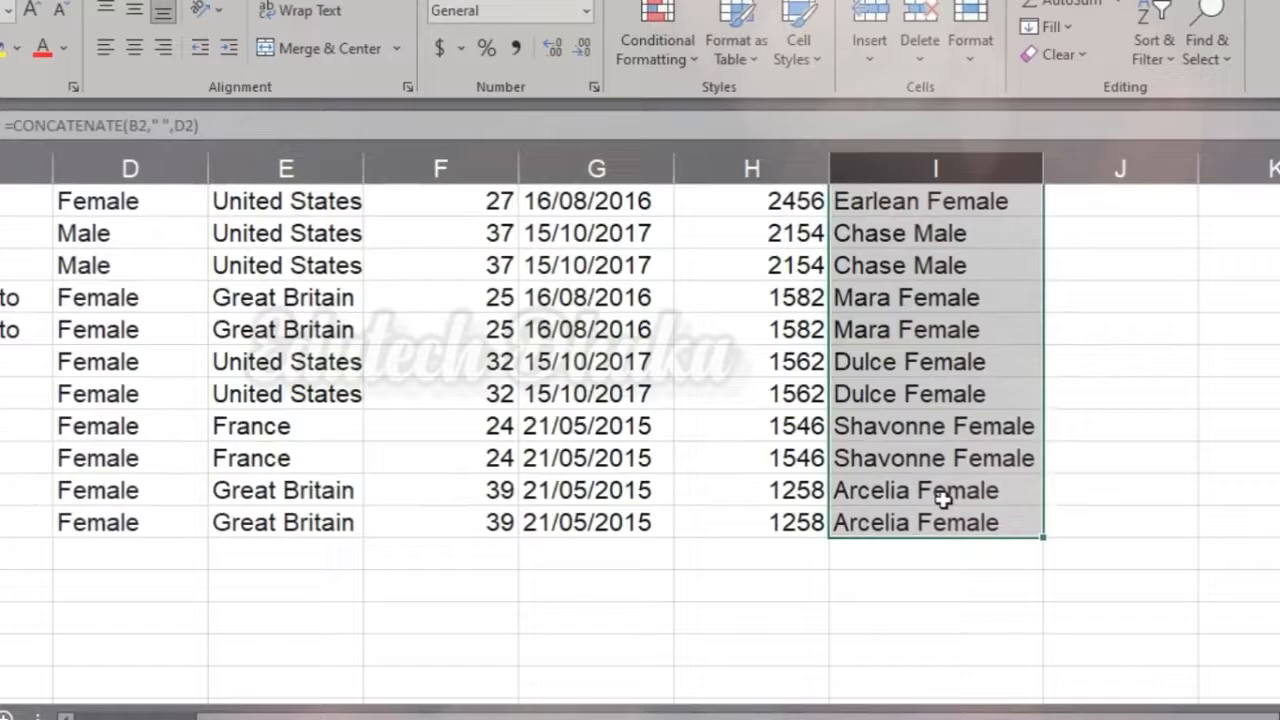
scroll(945, 500, up, 20)
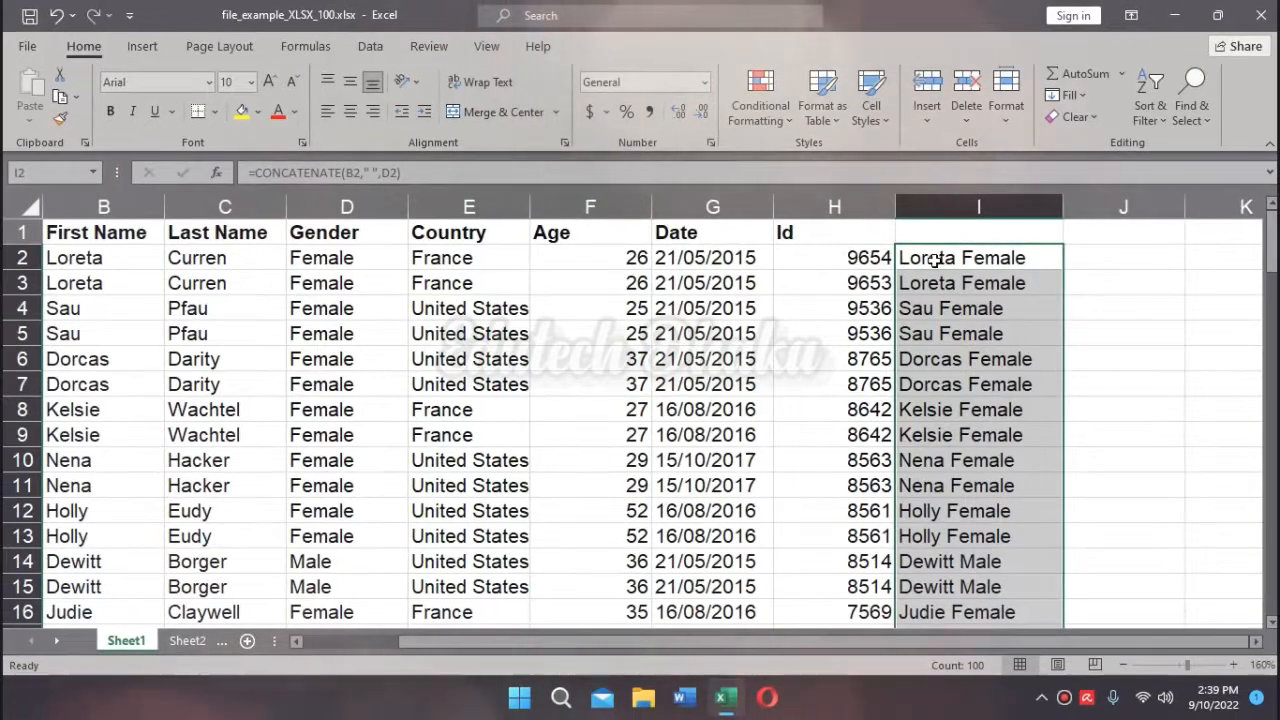
click(977, 258)
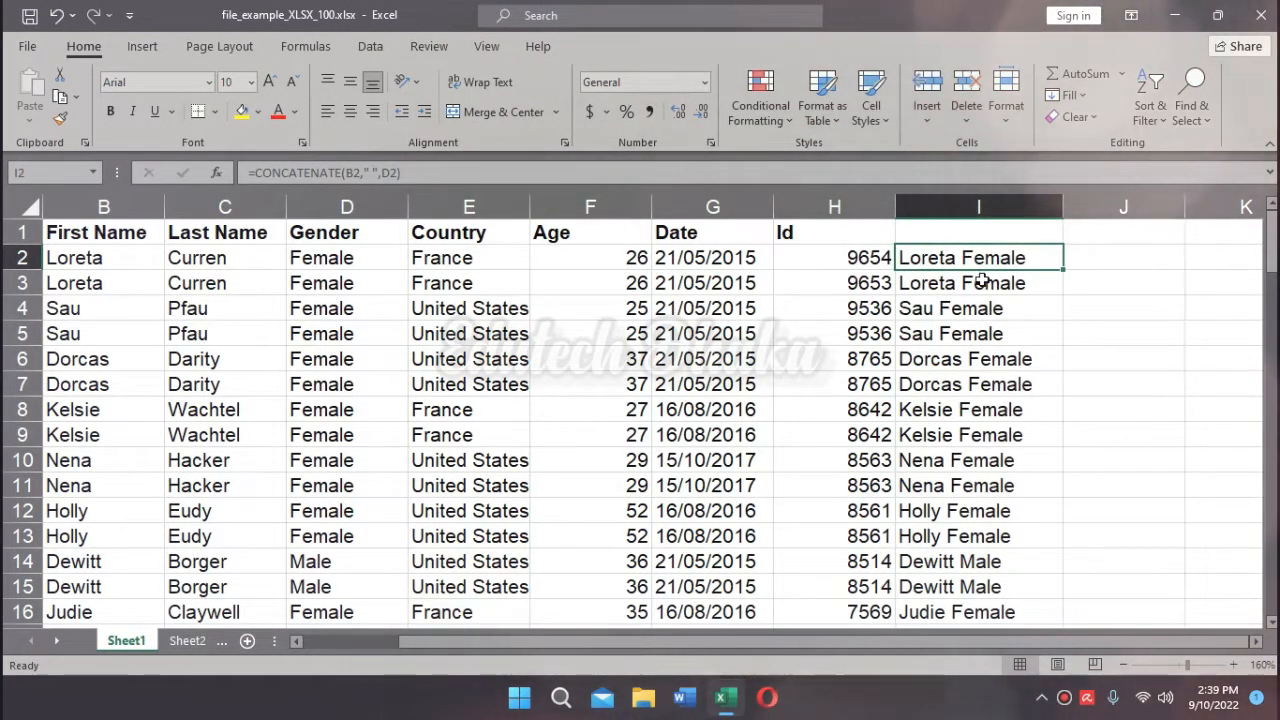
ctrl+scroll(983, 281, up, 1)
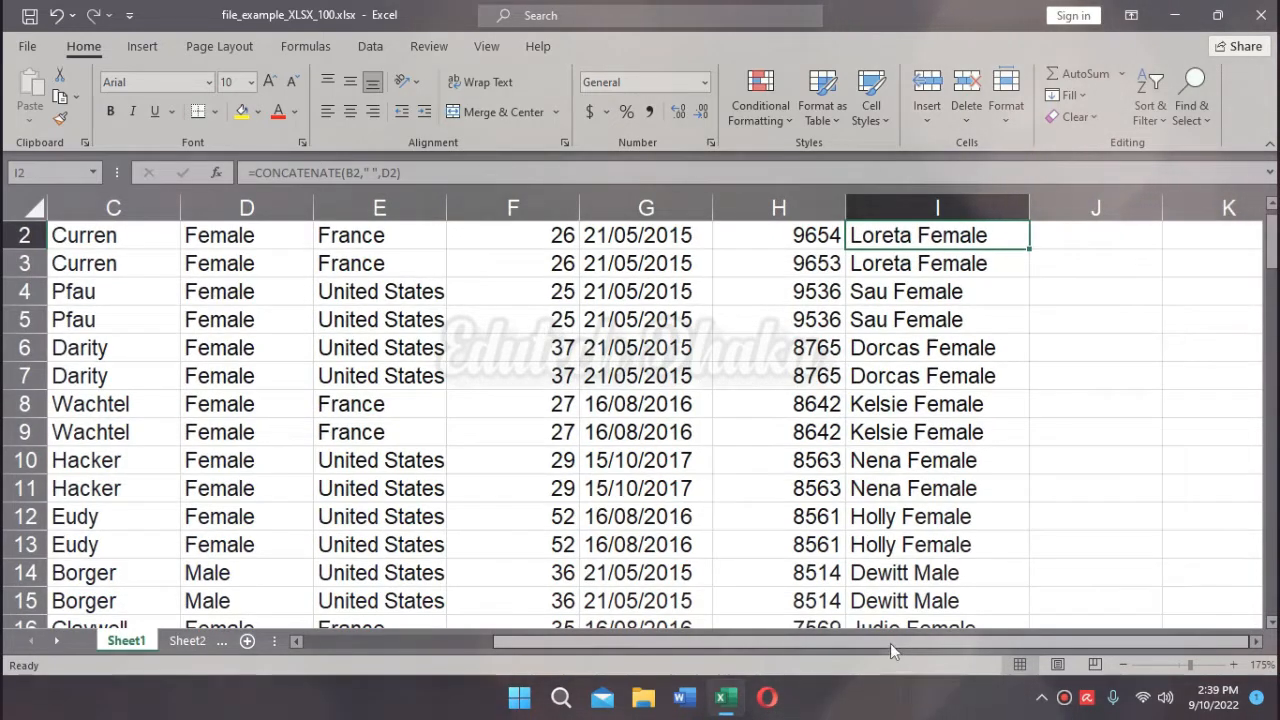
scroll(1009, 464, up, 1)
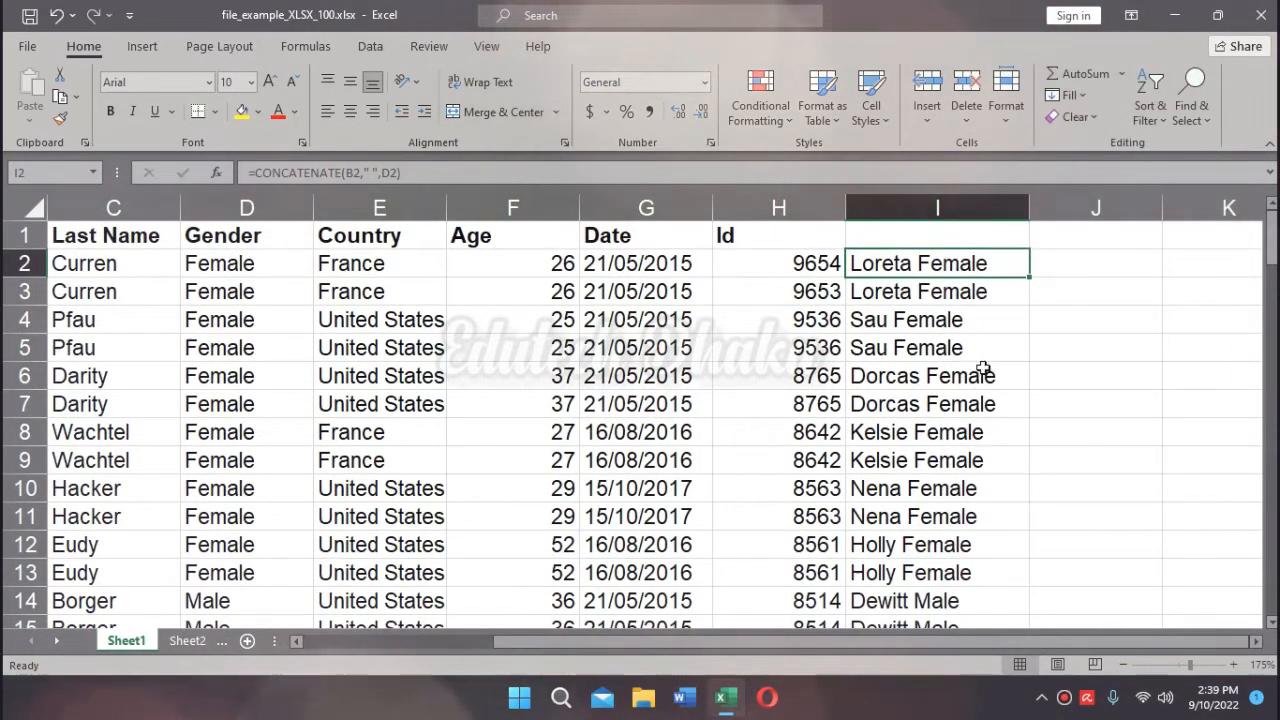
double_click(913, 265)
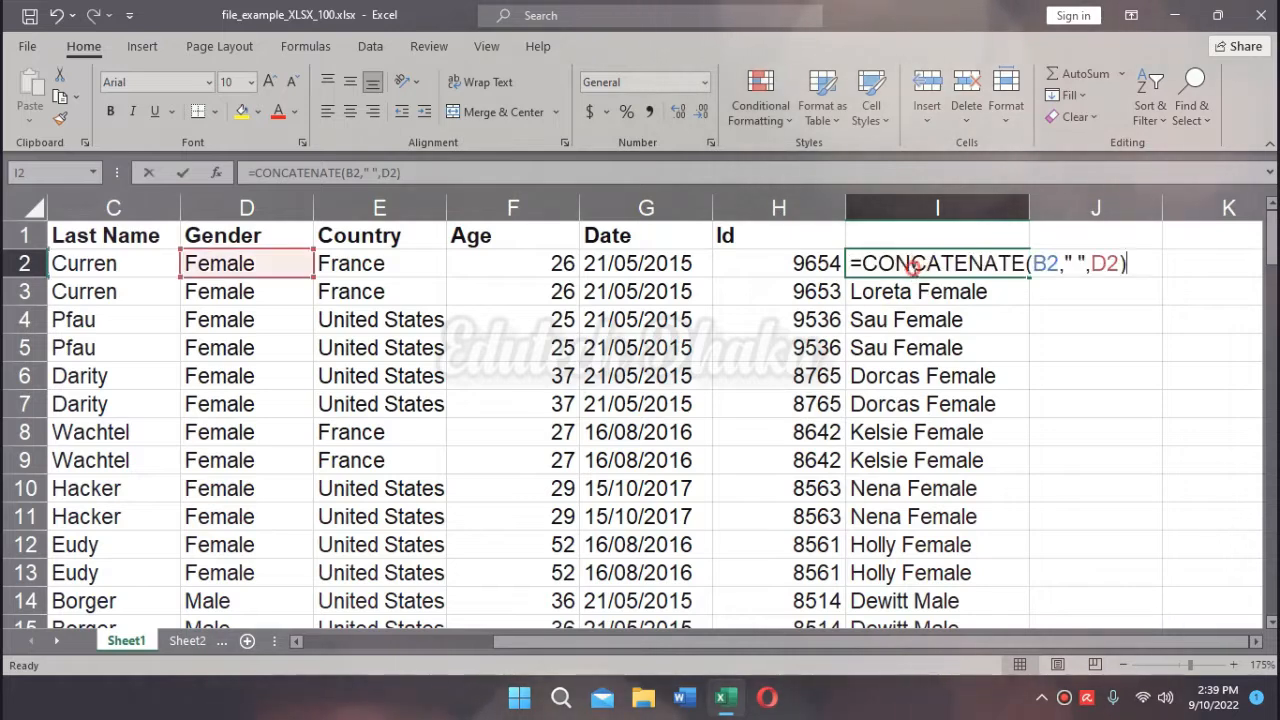
click(1075, 263)
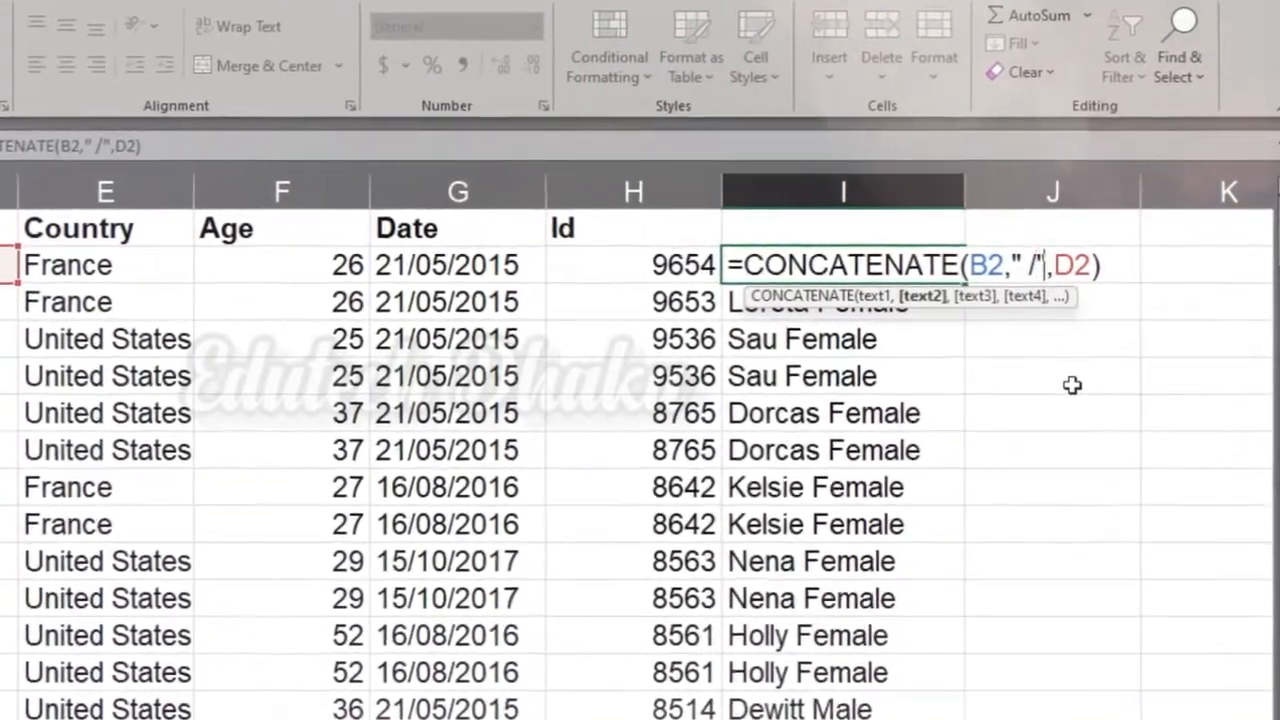
key(Return)
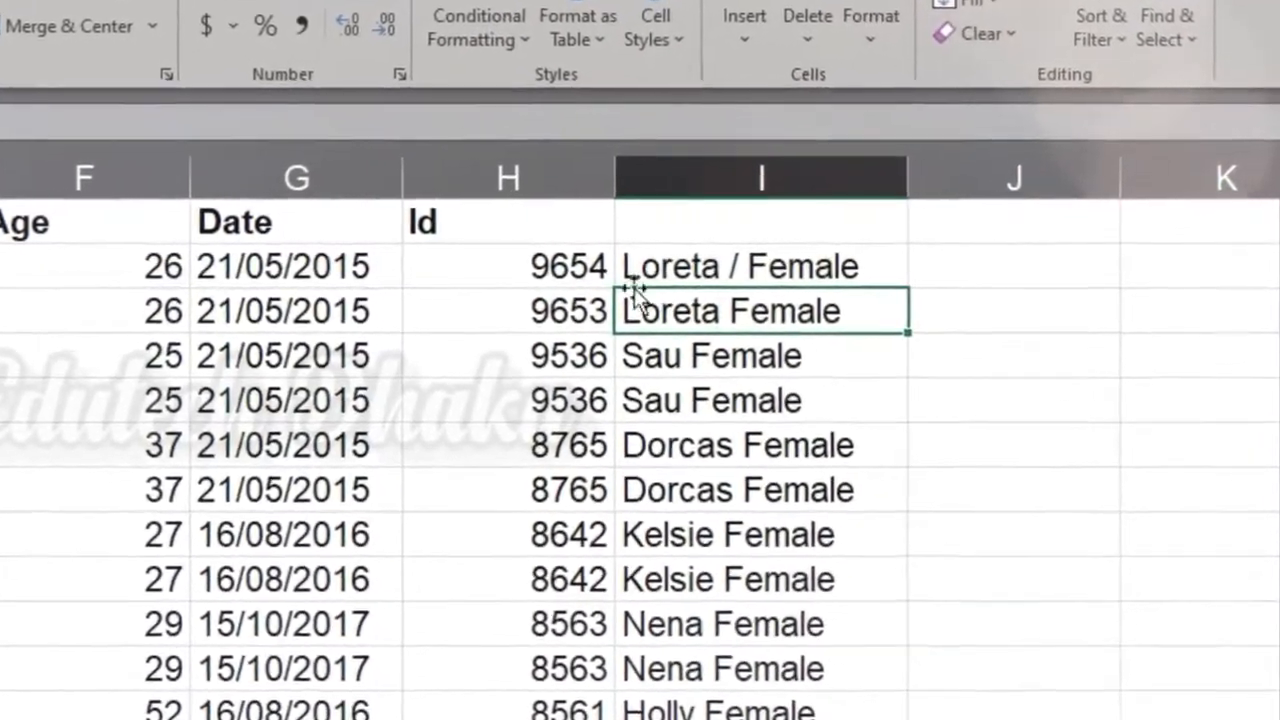
Step: Fill the slash-separated CONCATENATE formula from I2 down column I and review the joined values
click(720, 266)
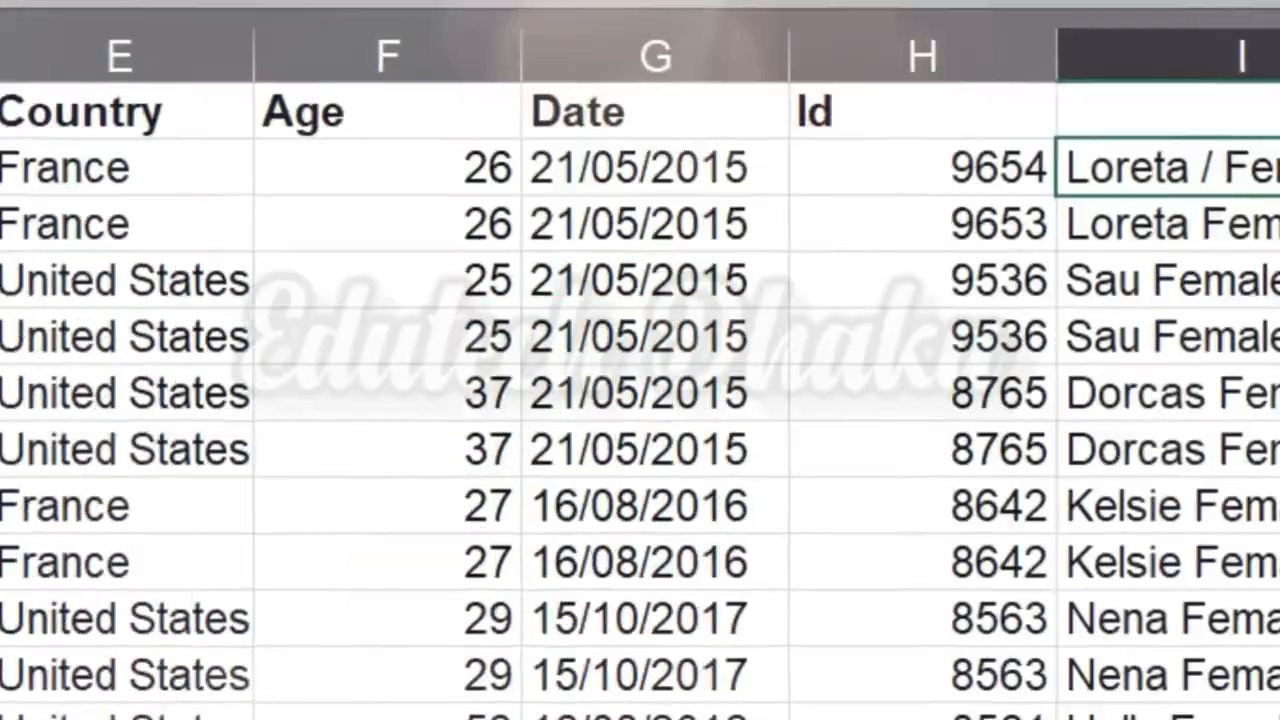
double_click(847, 293)
scroll(749, 594, down, 3)
scroll(1233, 492, down, 12)
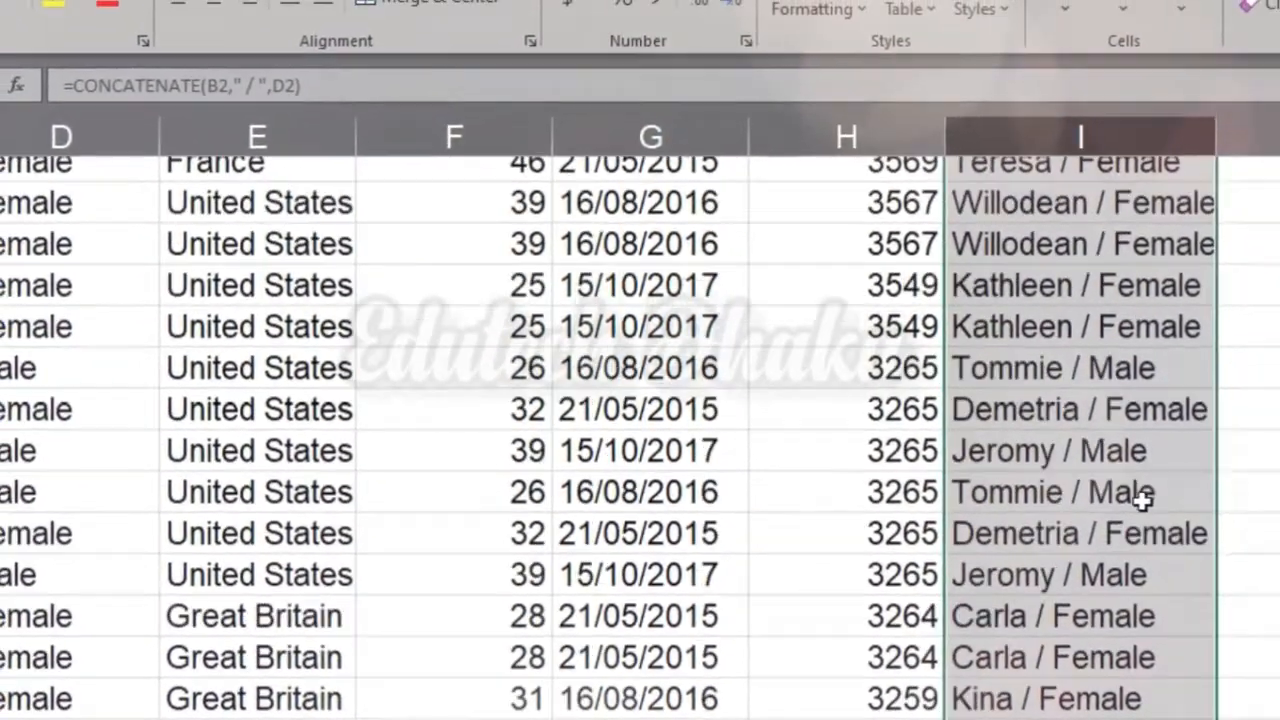
scroll(1142, 501, down, 9)
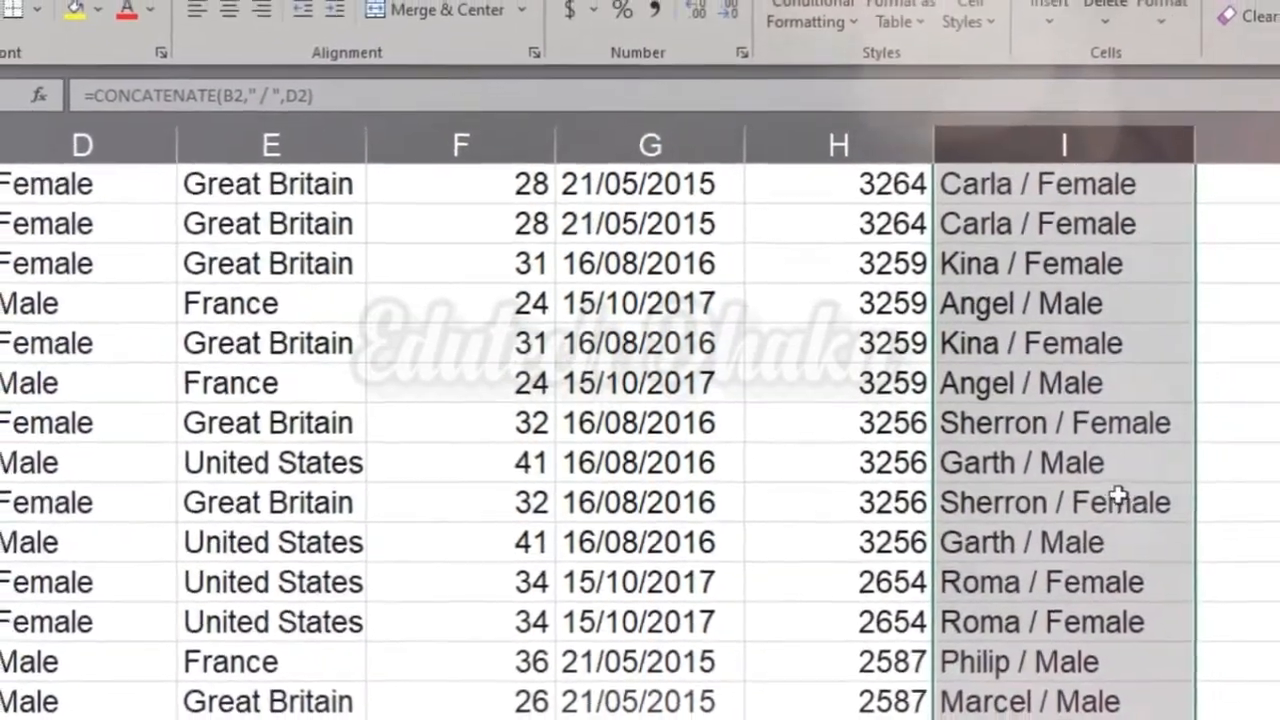
scroll(640, 430, up, 4)
scroll(640, 430, up, 10)
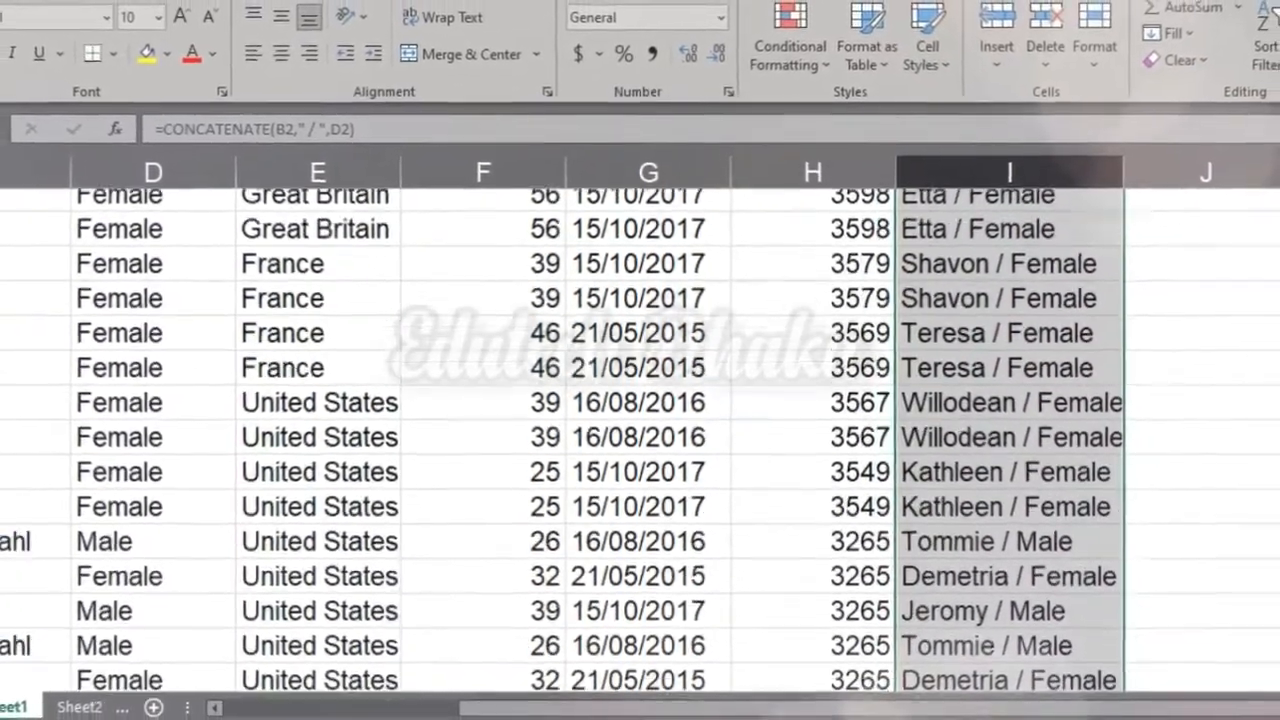
scroll(912, 312, up, 3)
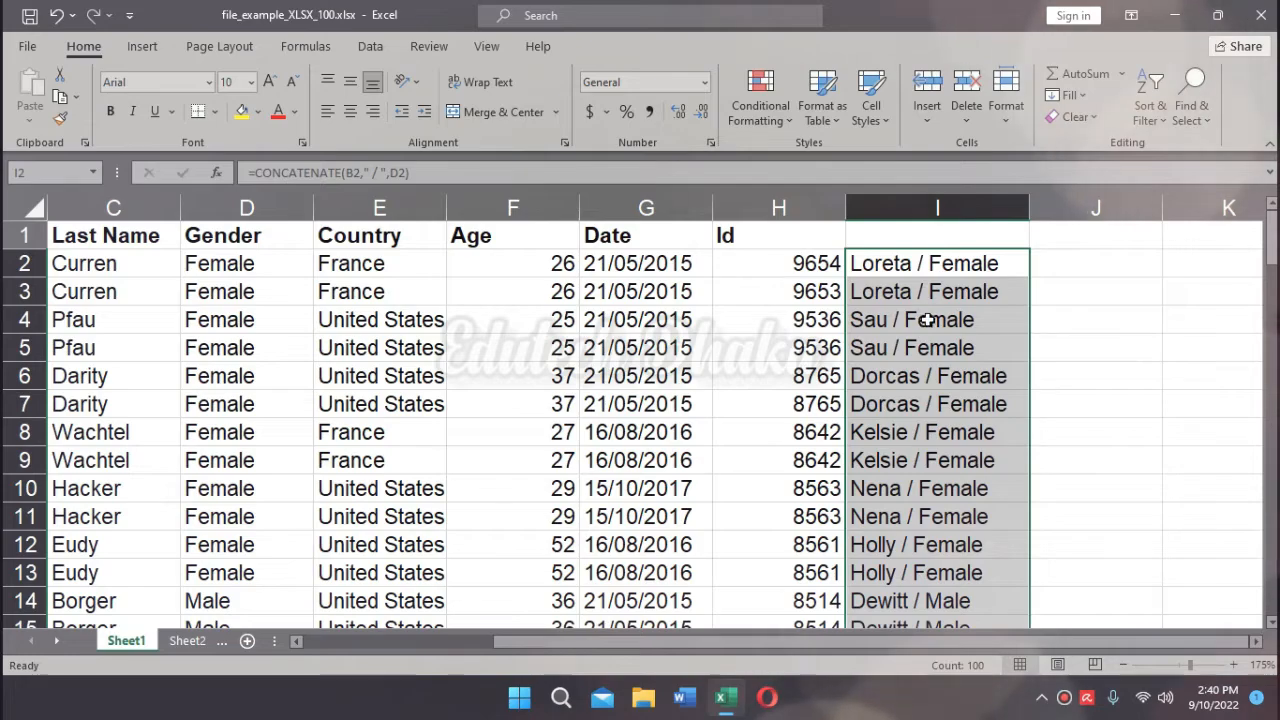
scroll(928, 319, down, 15)
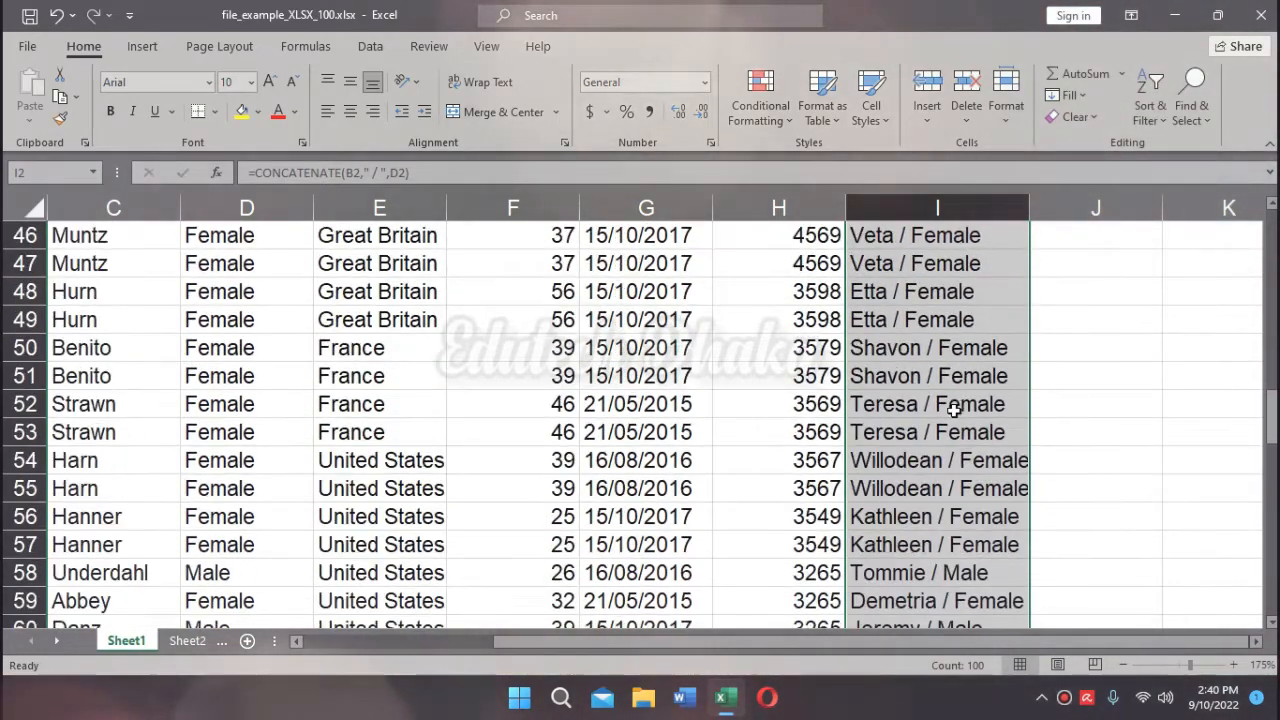
scroll(953, 410, down, 7)
scroll(950, 413, up, 14)
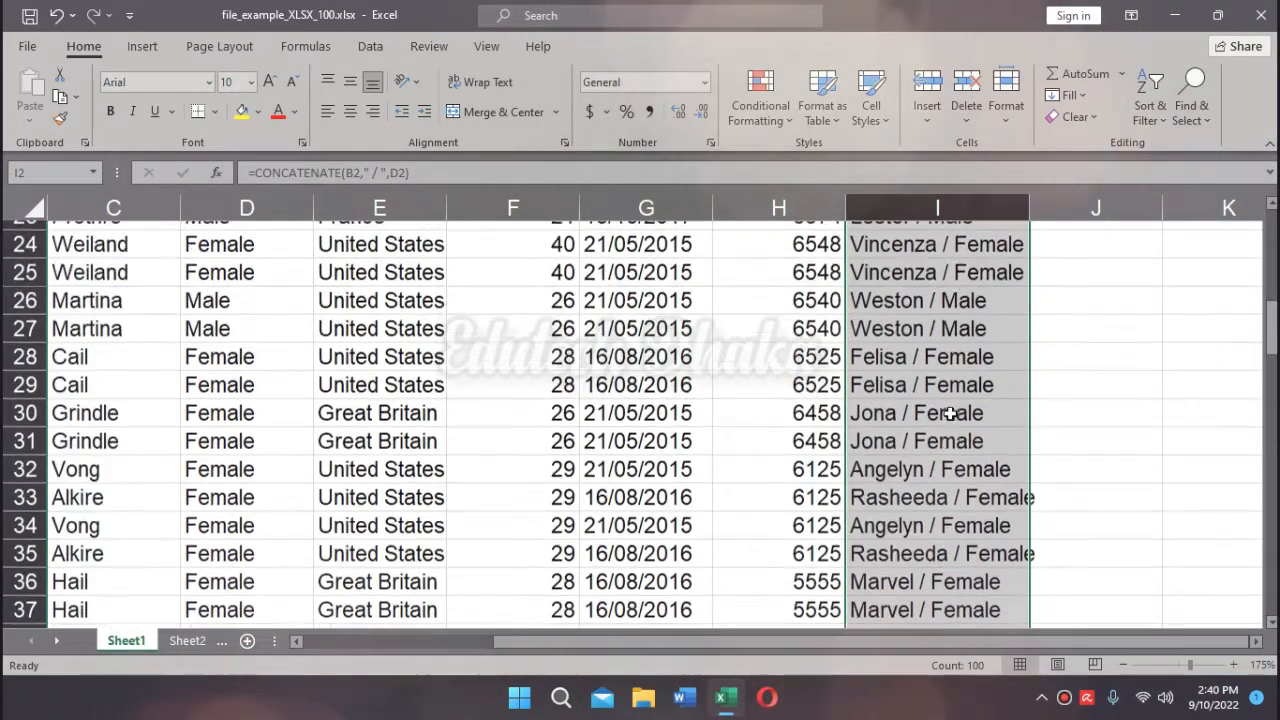
scroll(950, 413, up, 8)
Step: Delete column I with the joined first names and genders
click(937, 207)
right_click(946, 210)
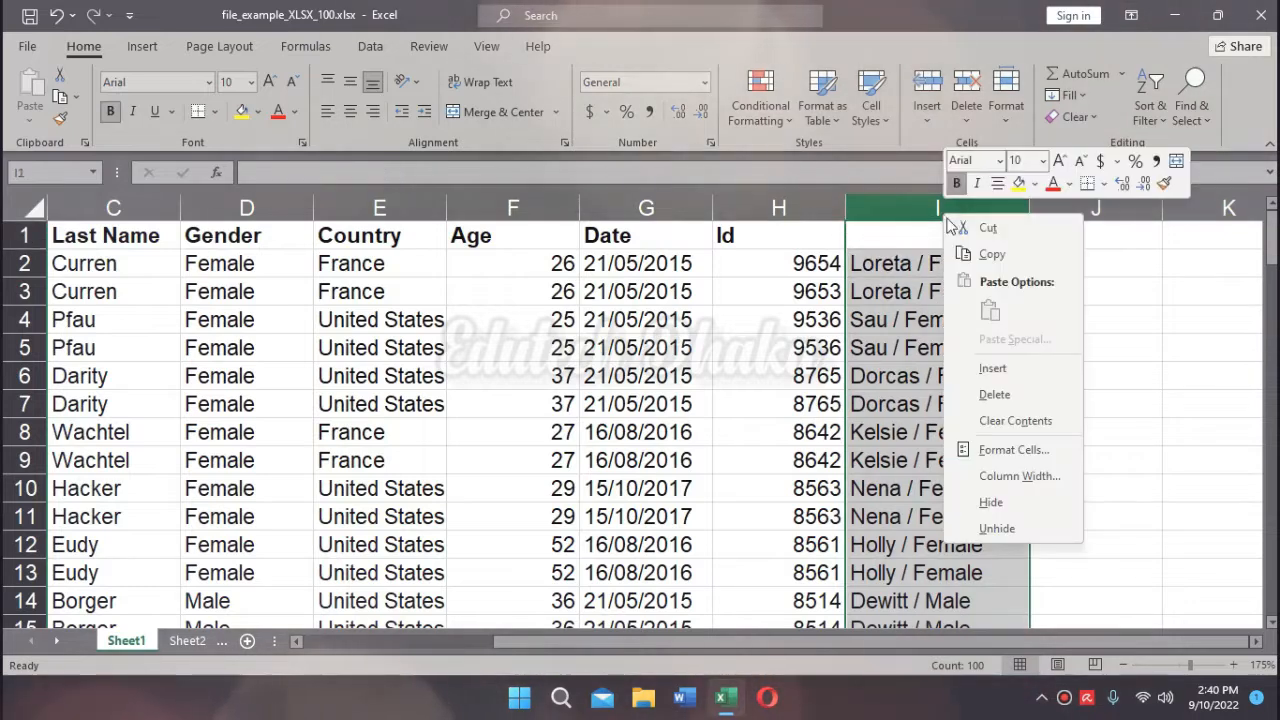
click(1003, 397)
click(505, 268)
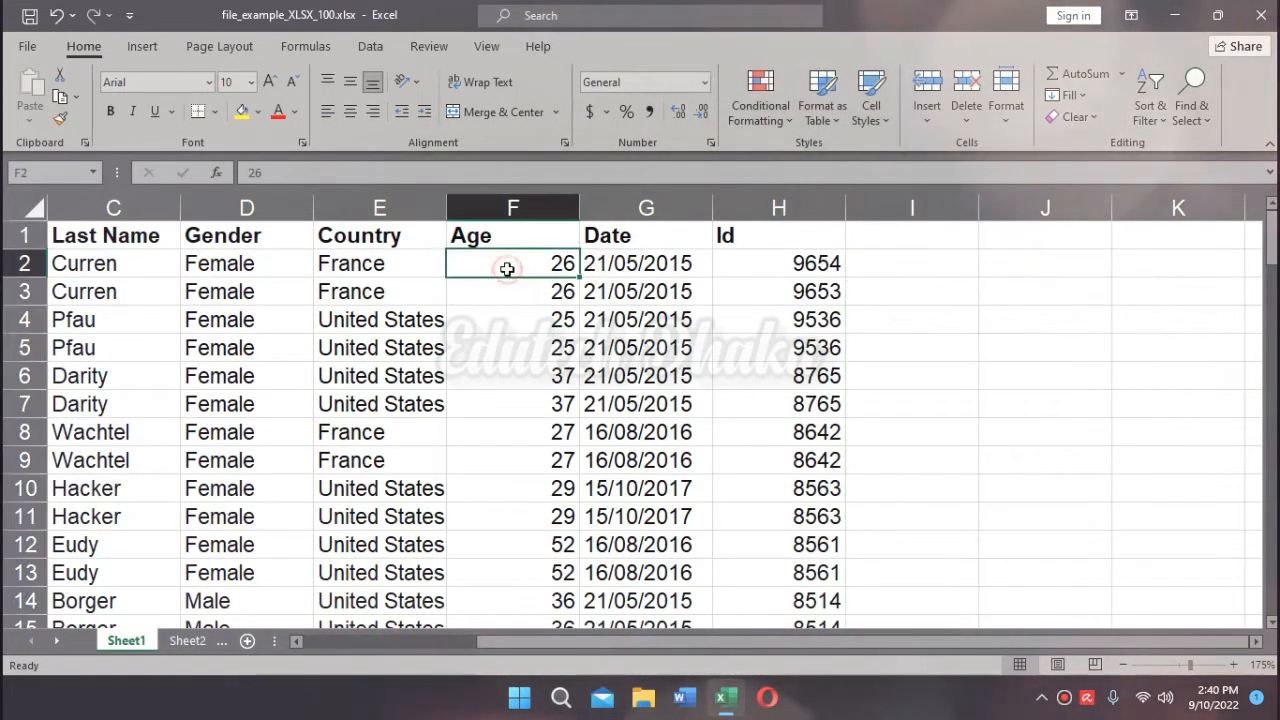
click(789, 268)
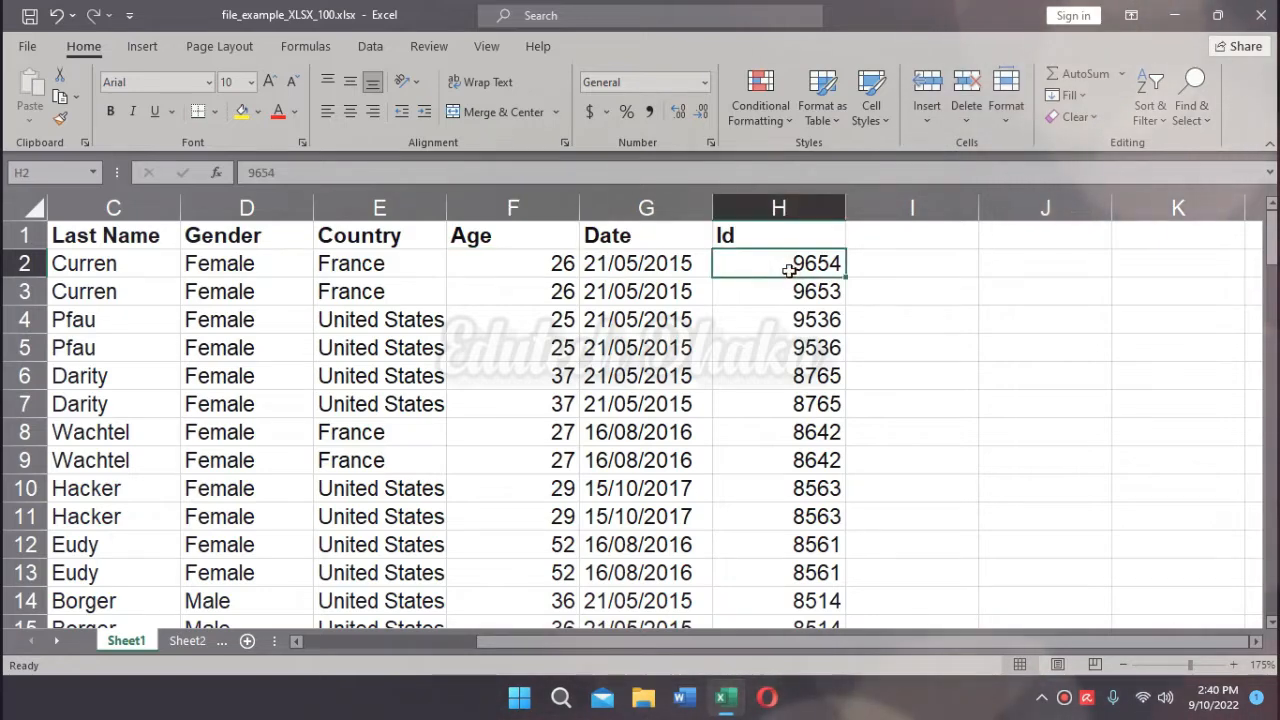
click(900, 260)
text(=)
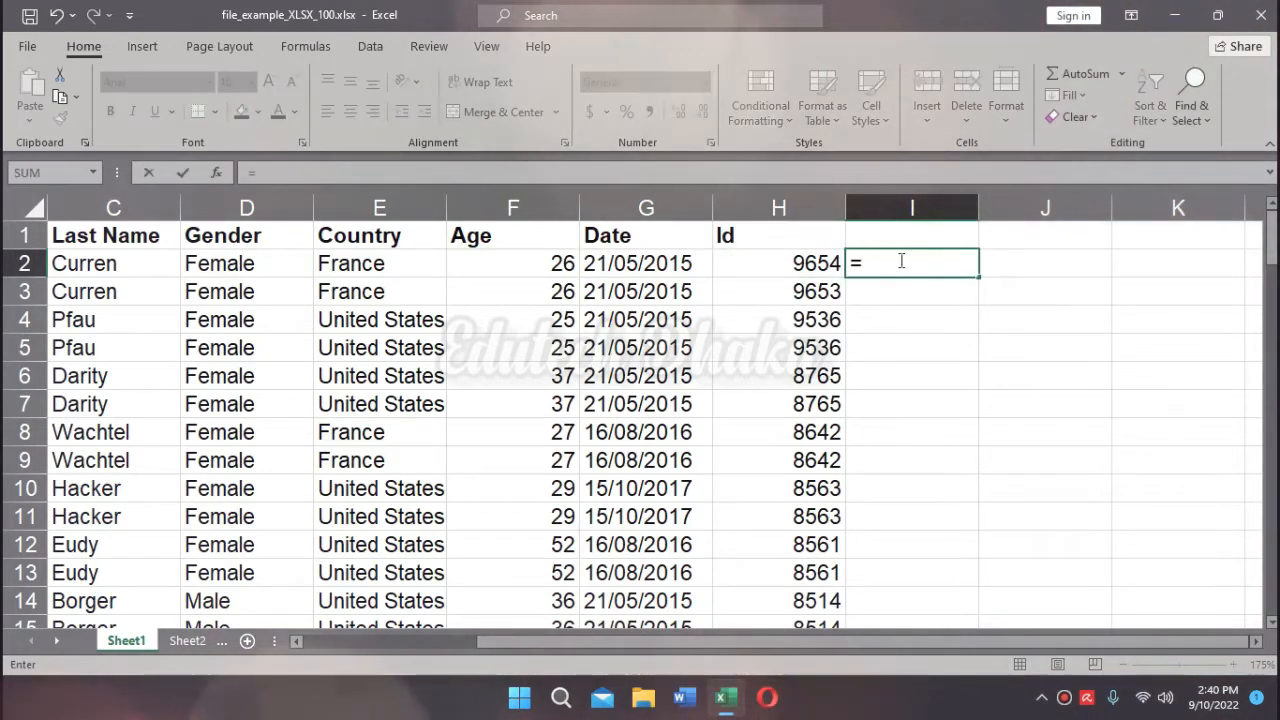
text(con)
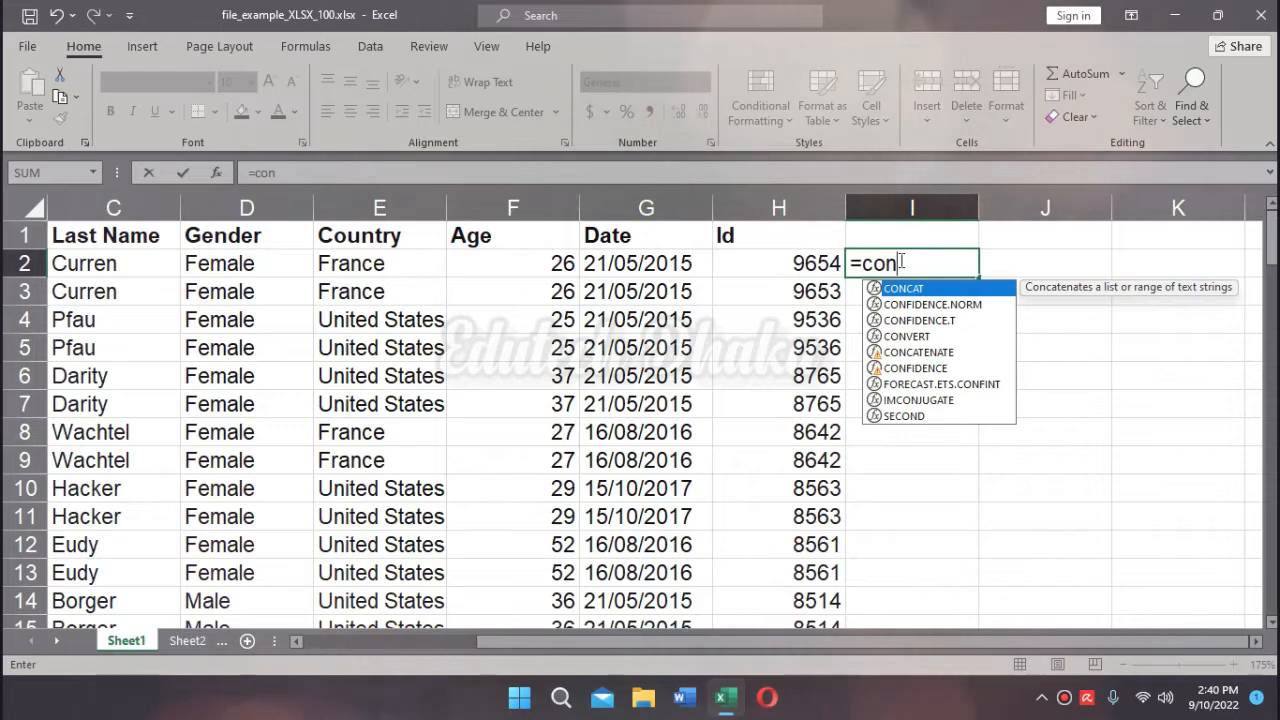
text(ca)
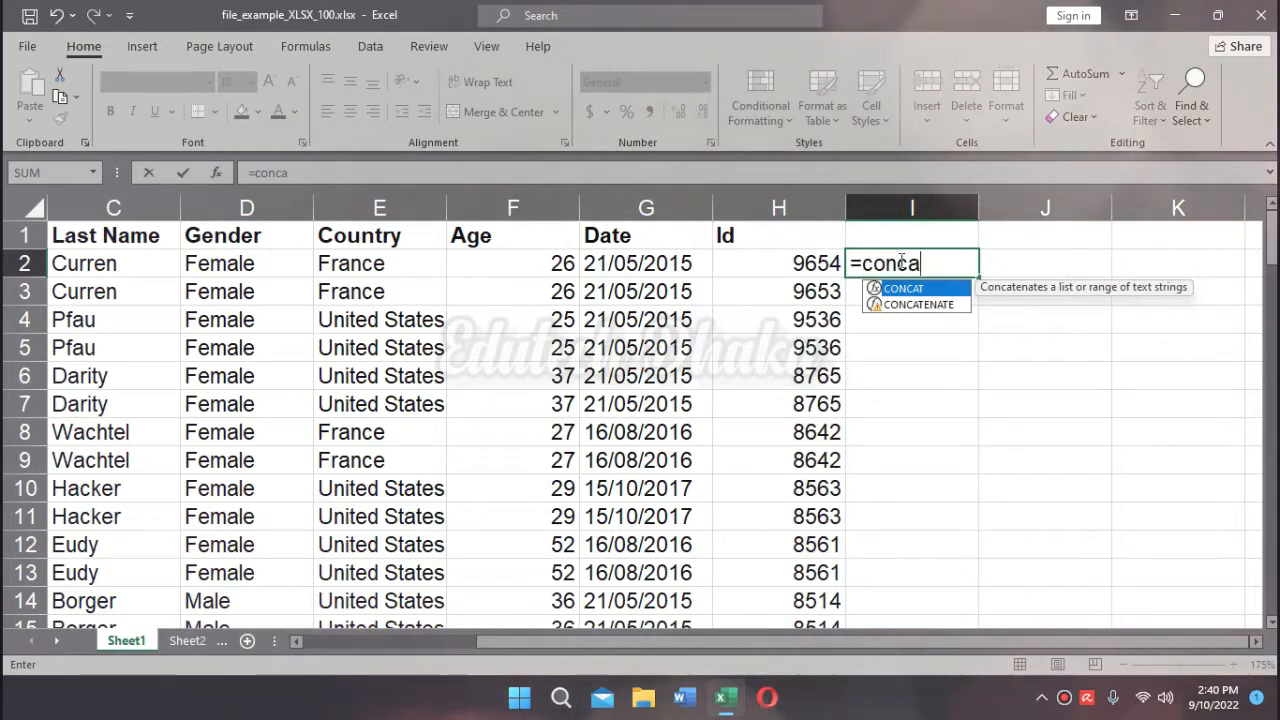
key(Down)
key(Return)
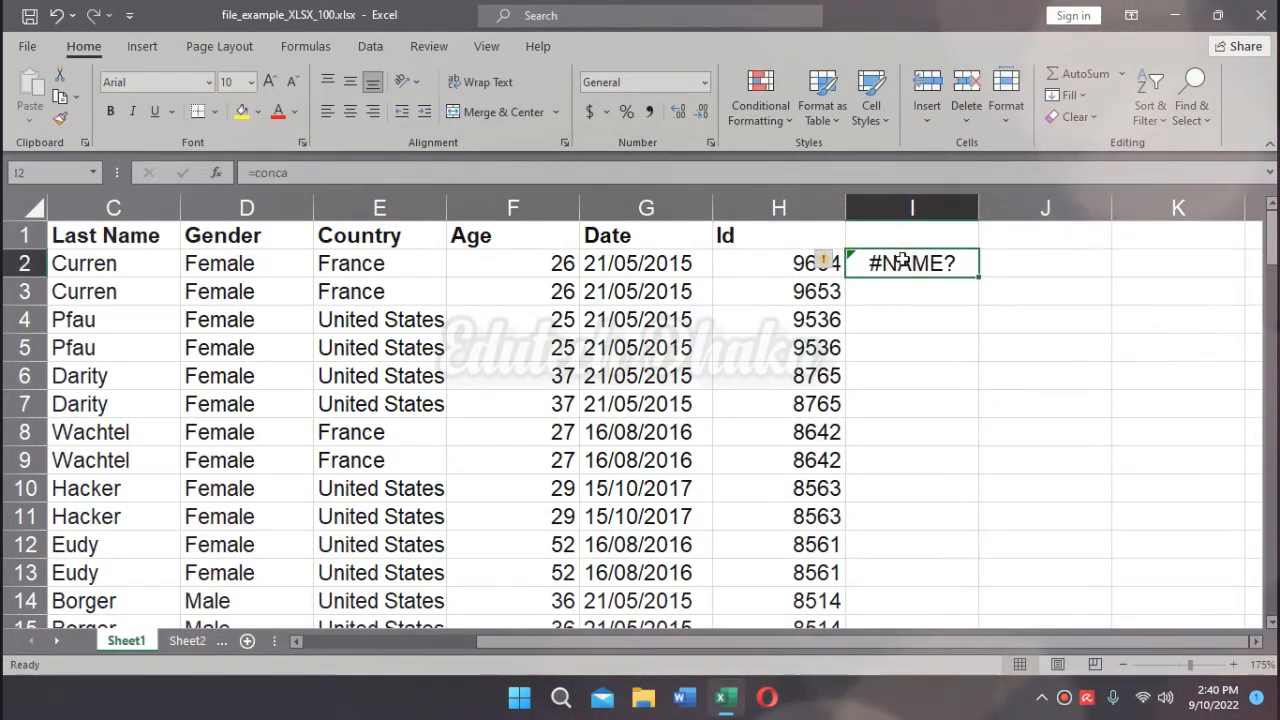
key(Delete)
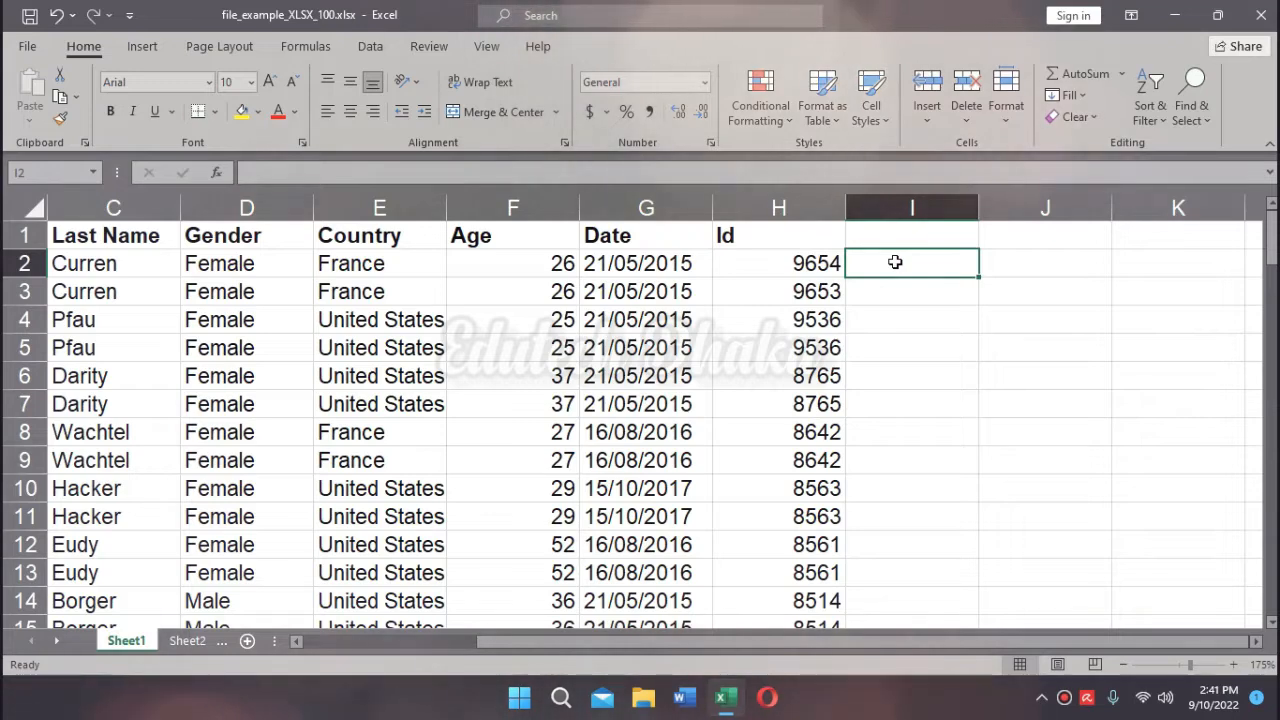
Step: Enter =CONCATENATE(H2," / ",F2) in I2 to join the Id and age with a slash between them
text(=con)
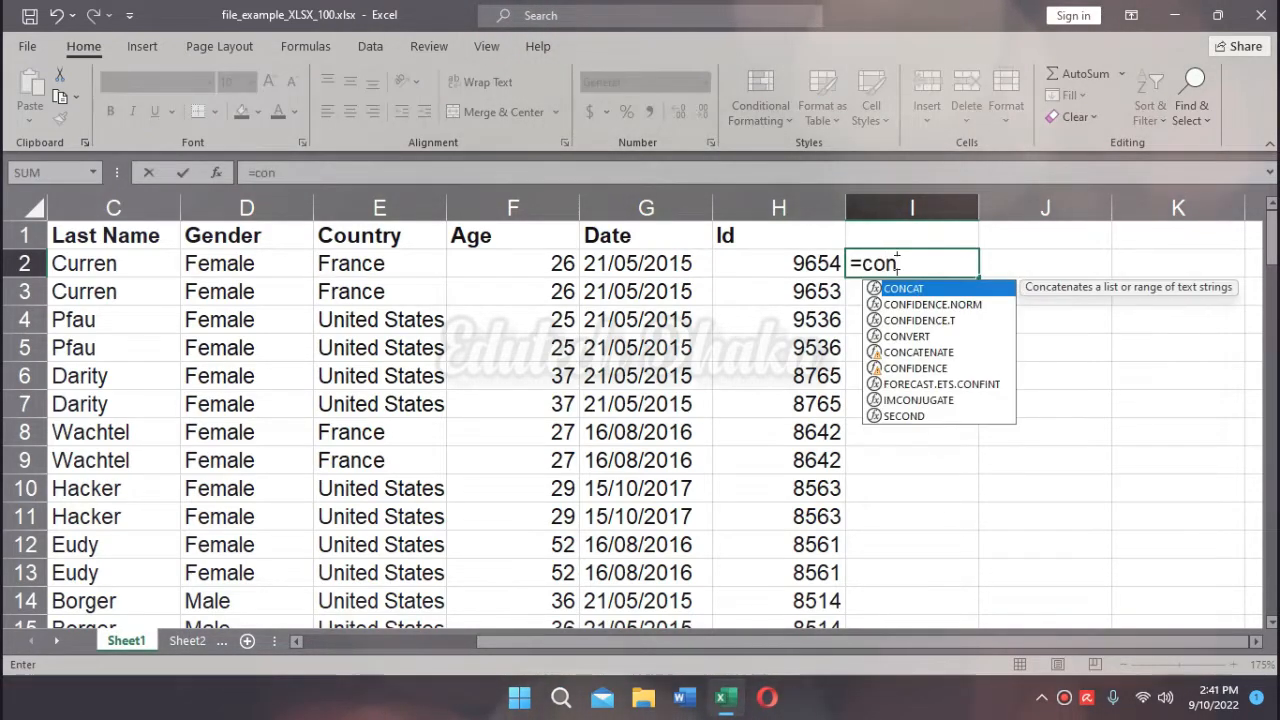
text(cate)
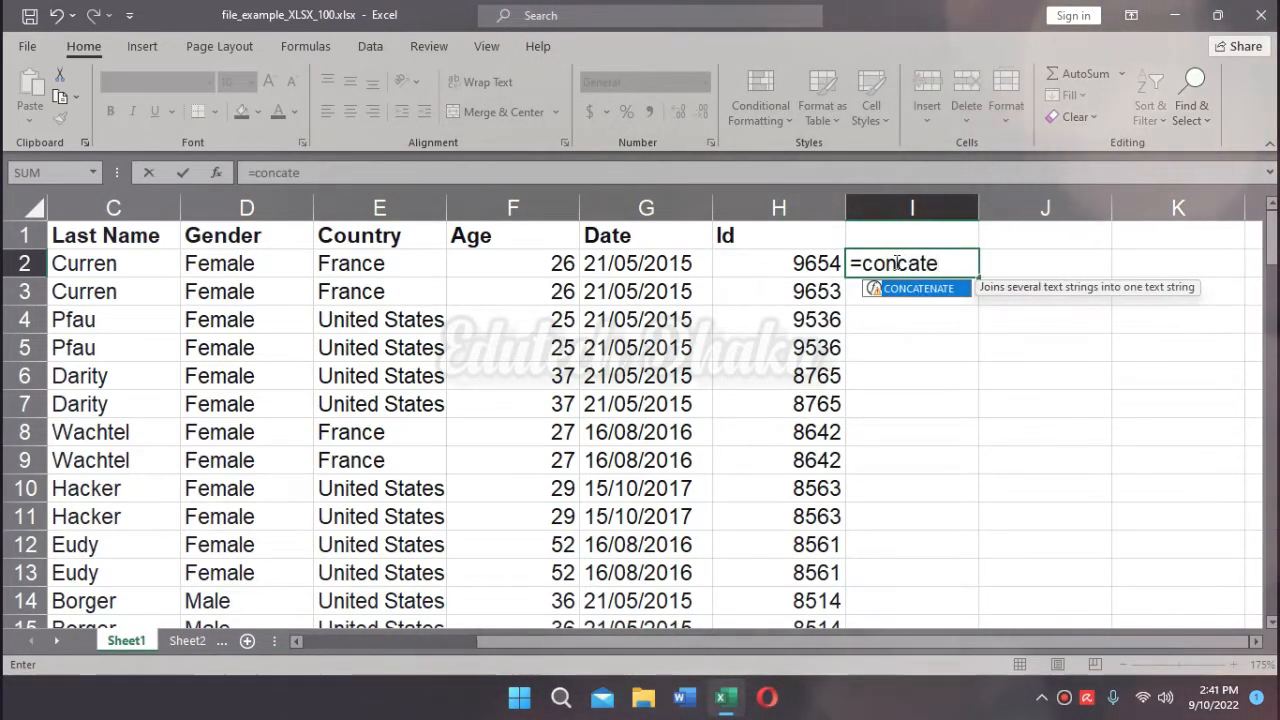
double_click(883, 289)
click(772, 262)
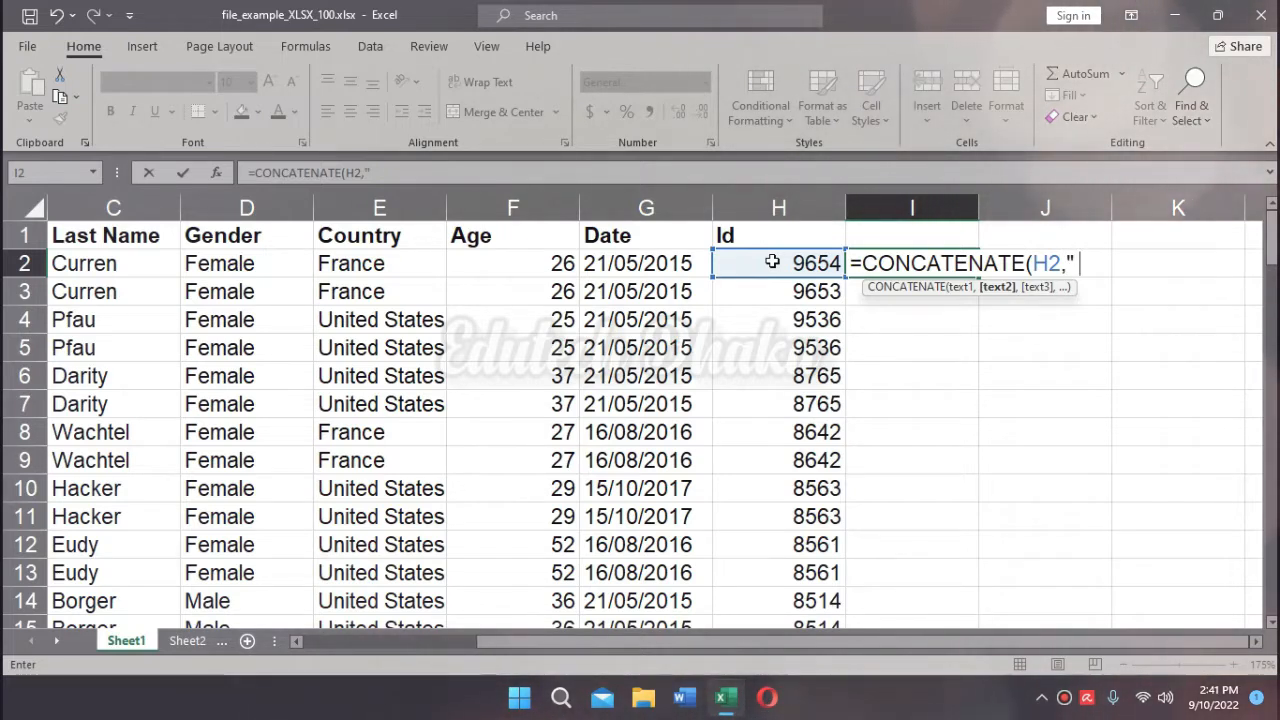
text(/)
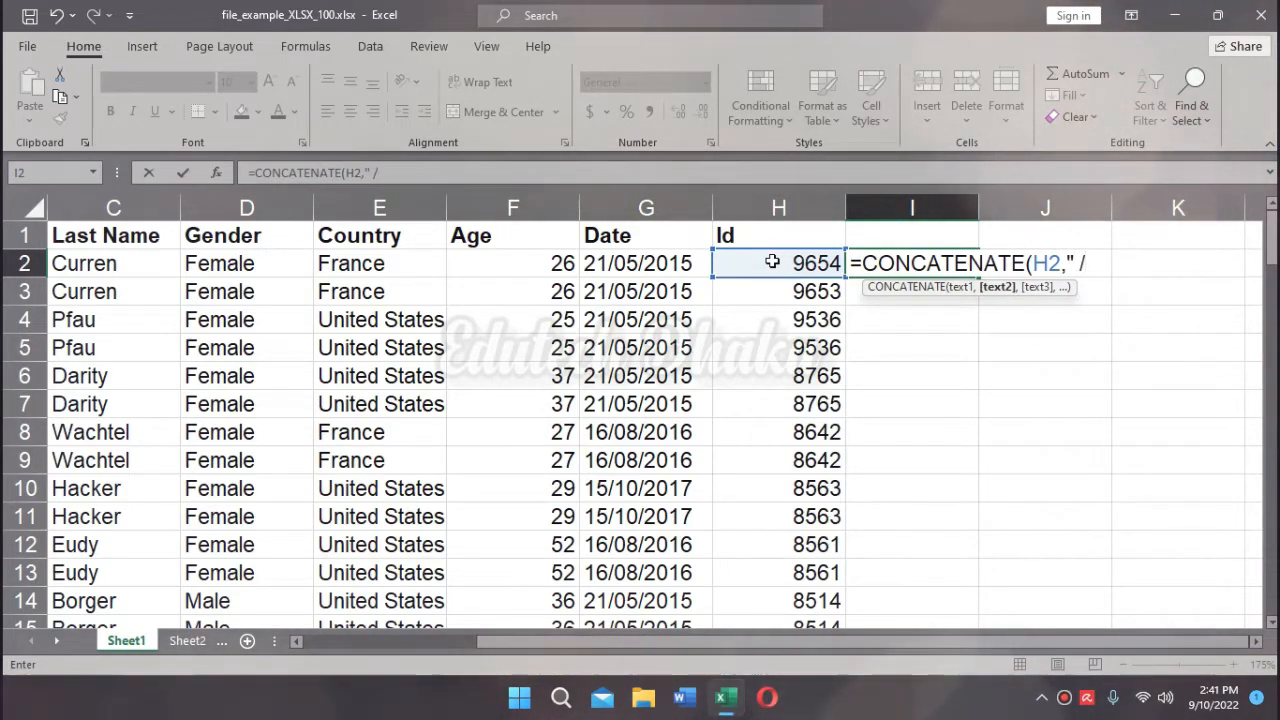
text( ")
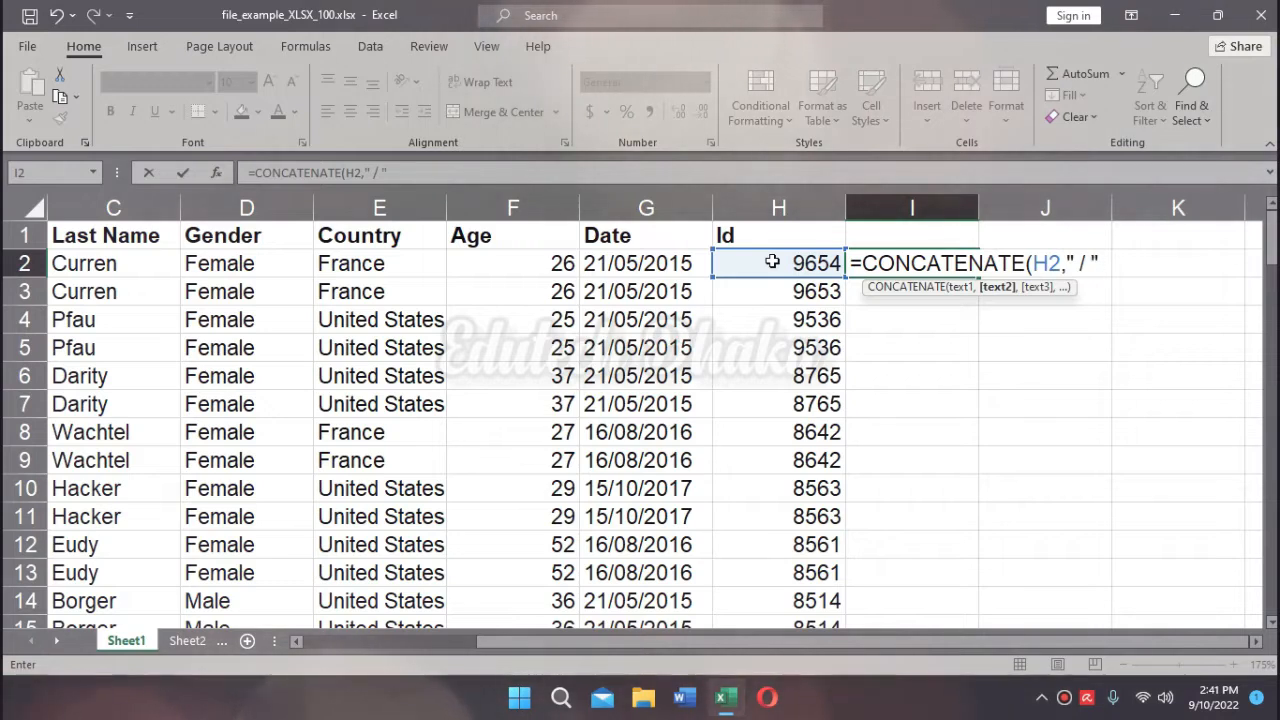
text(,)
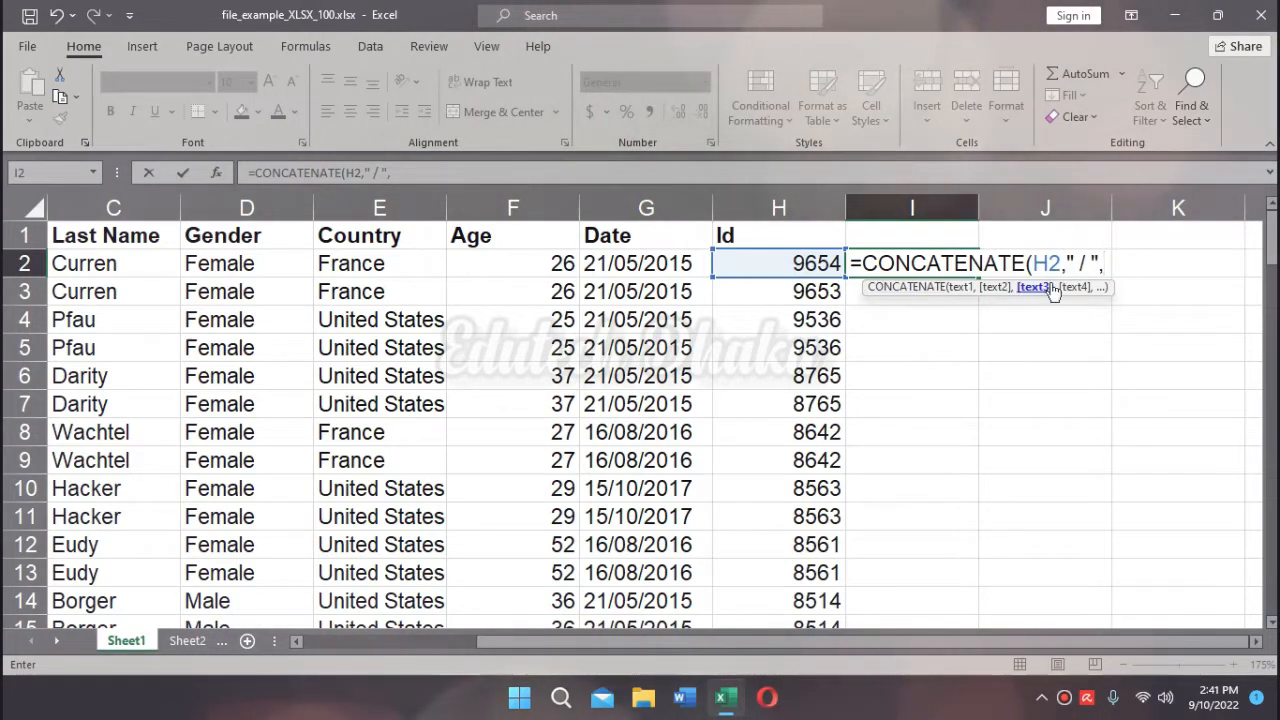
click(563, 263)
key(Return)
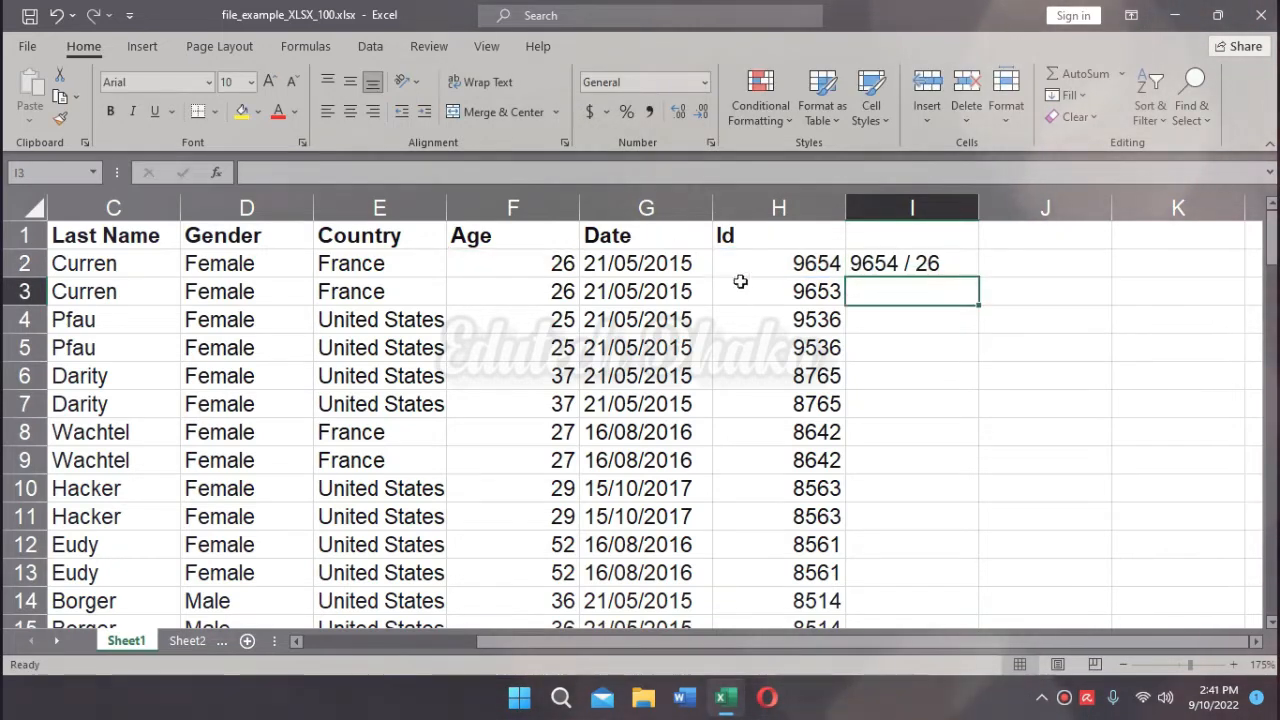
Step: Fill the Id and age formula from I2 down column I to the last data row and review the results
click(872, 262)
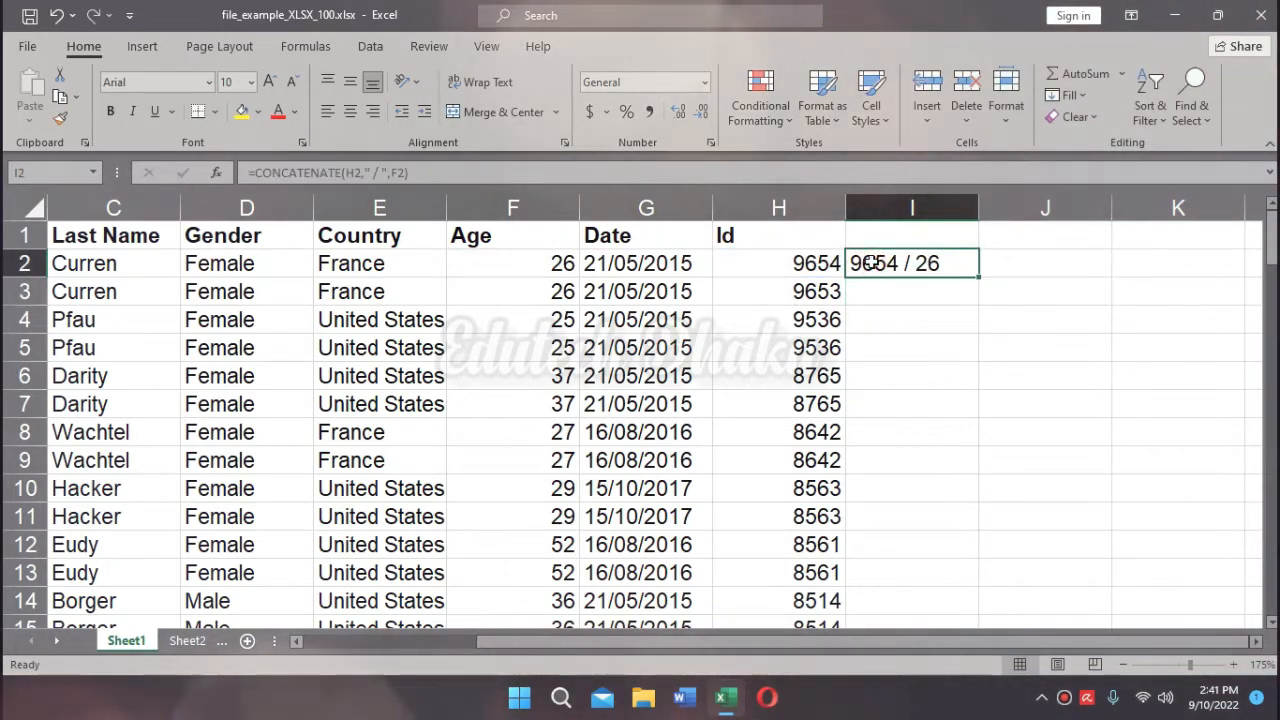
double_click(977, 276)
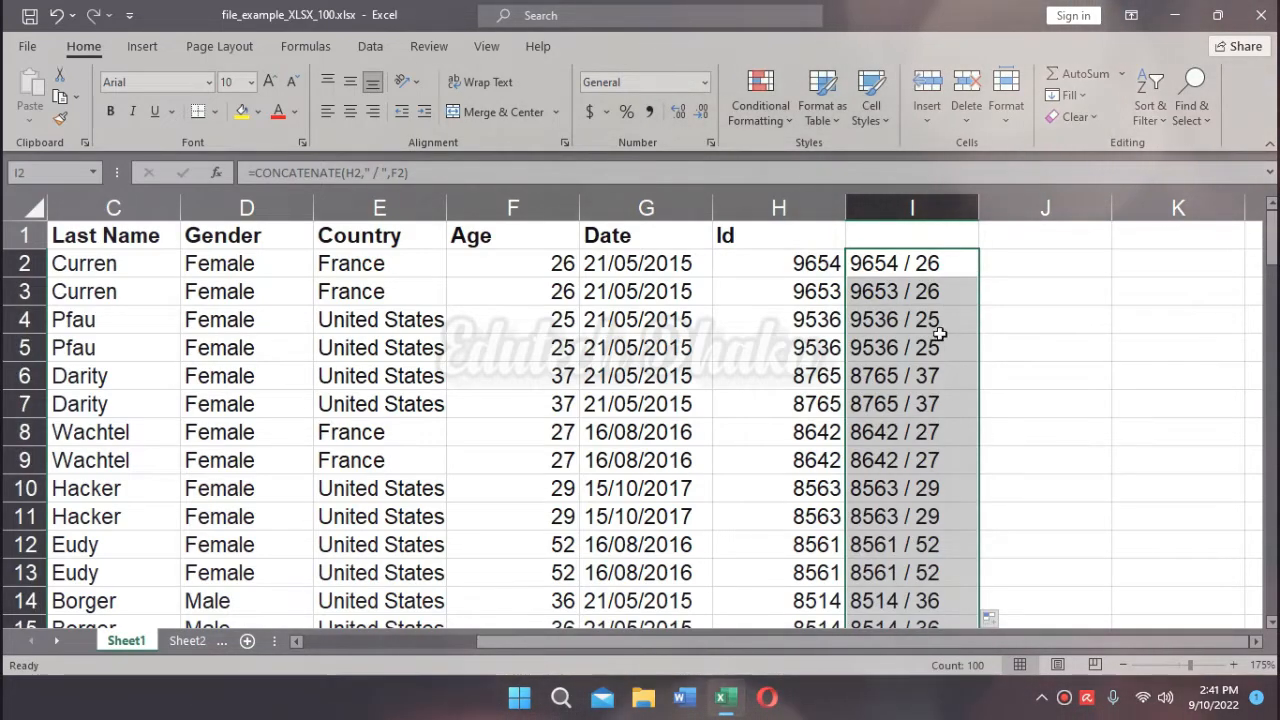
scroll(940, 330, down, 20)
scroll(944, 416, down, 11)
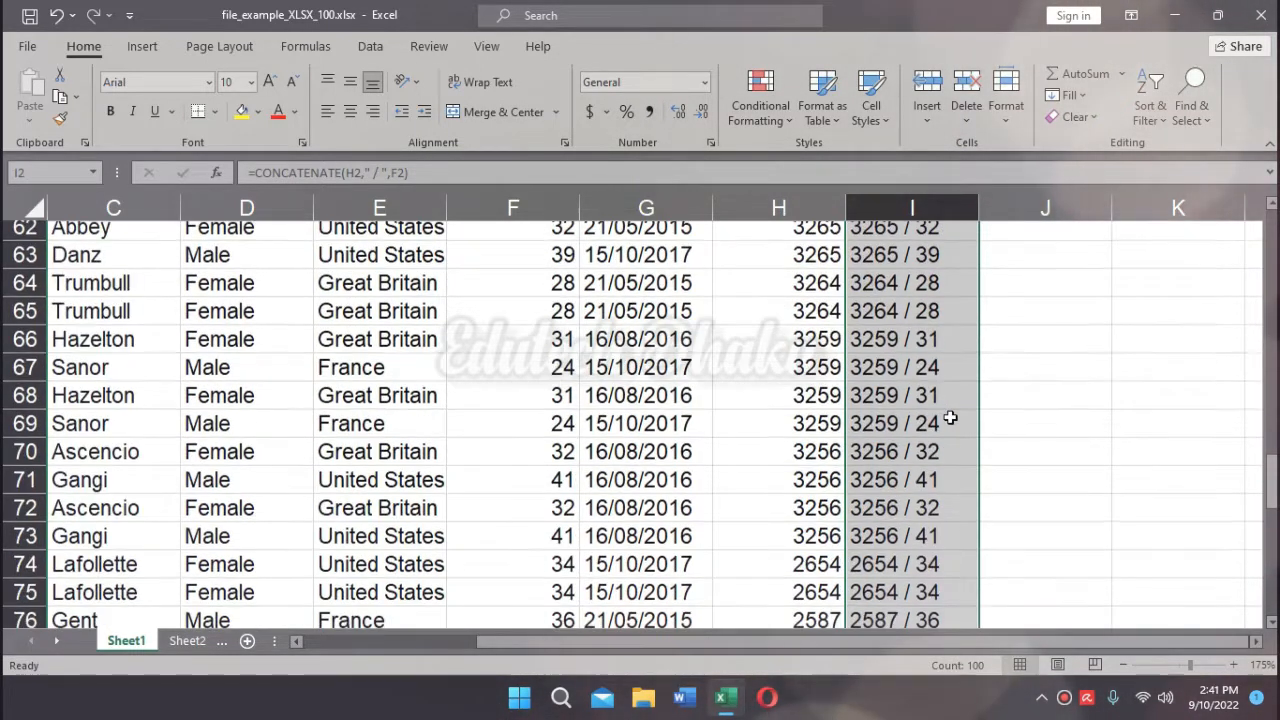
click(884, 432)
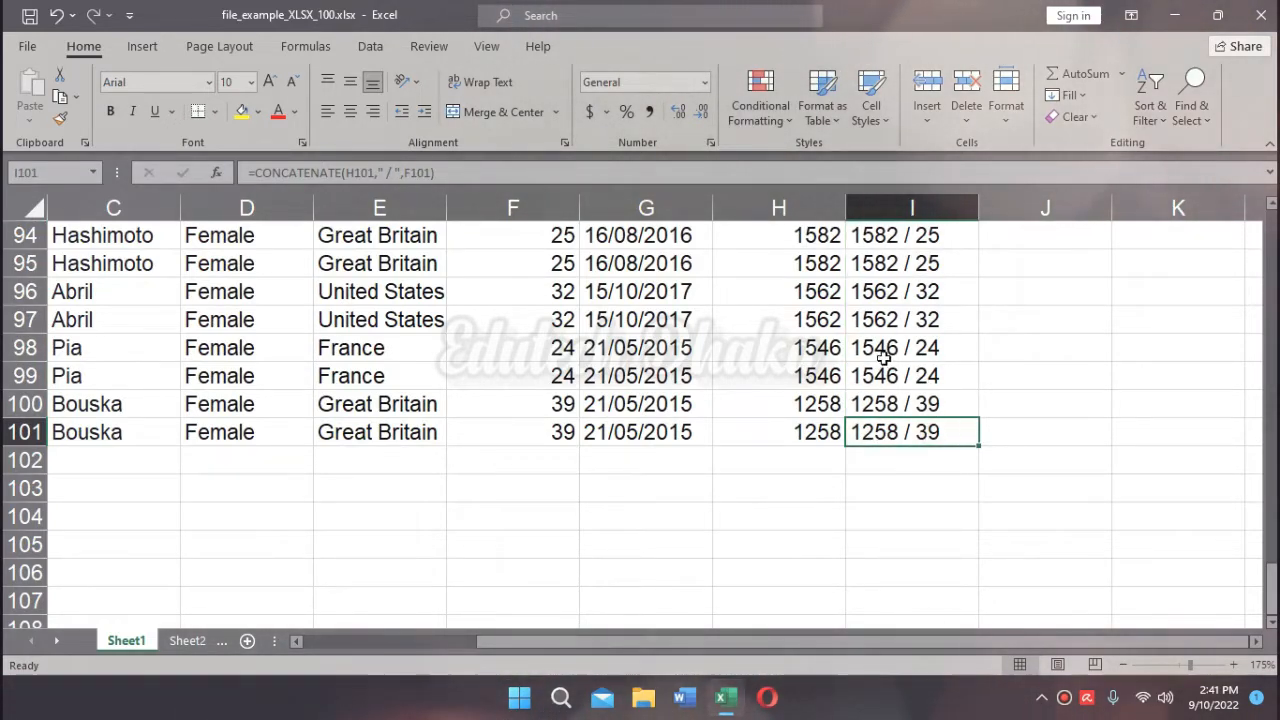
click(895, 322)
scroll(905, 345, up, 19)
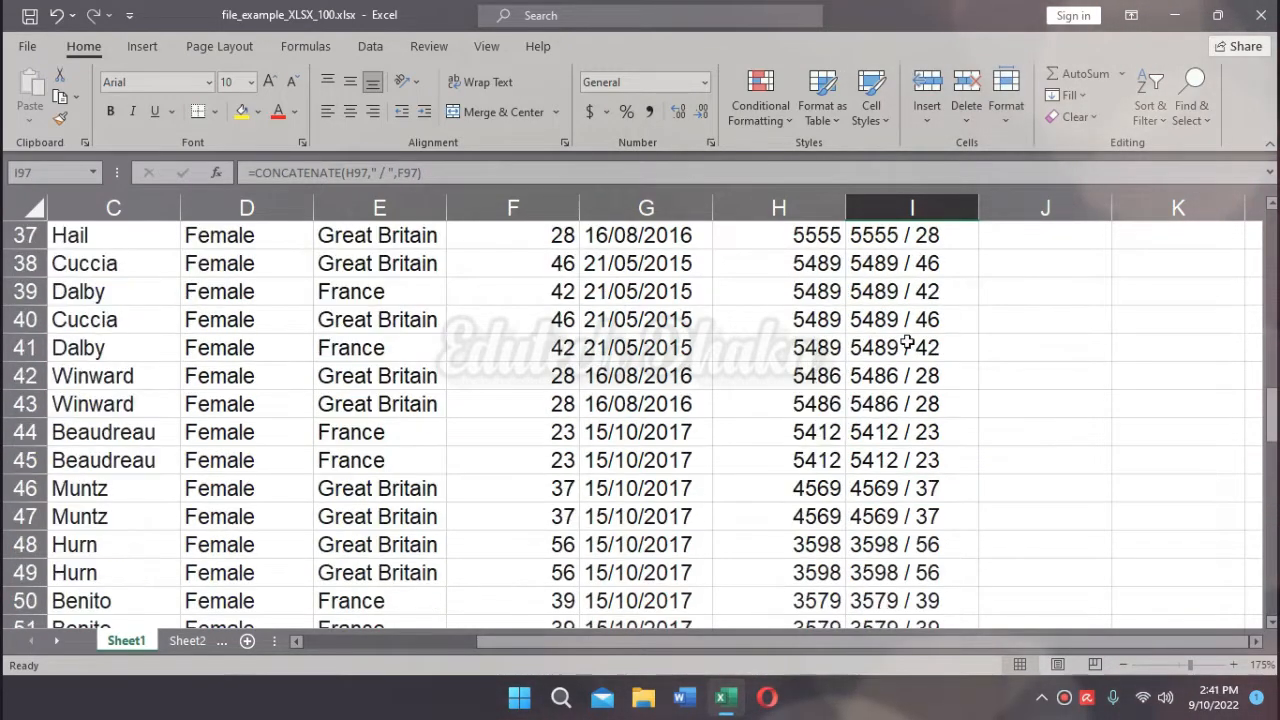
scroll(910, 340, up, 12)
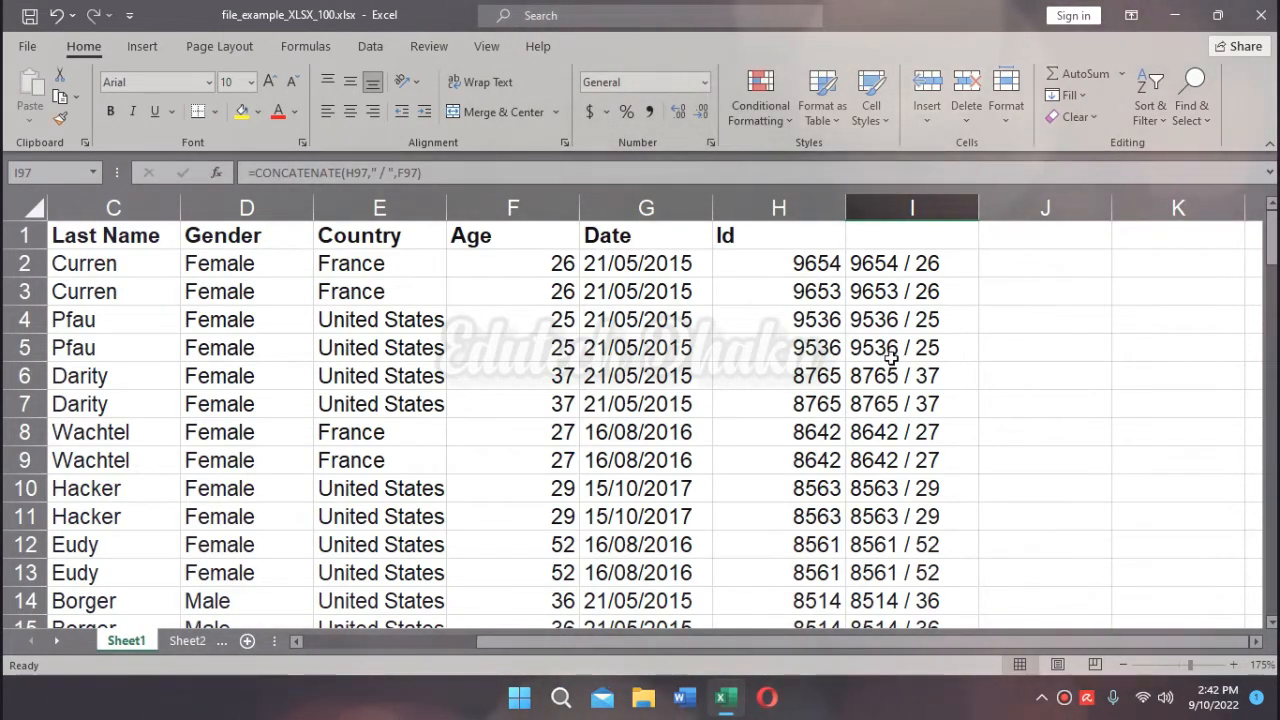
scroll(882, 370, down, 4)
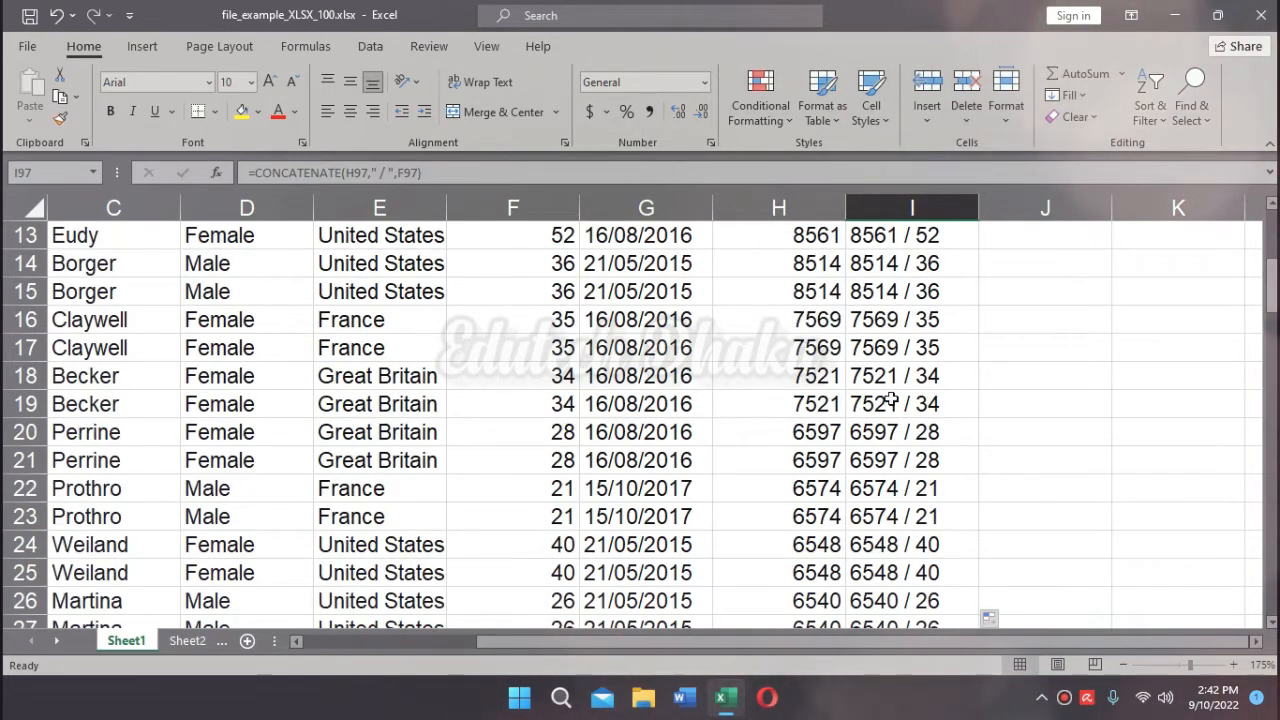